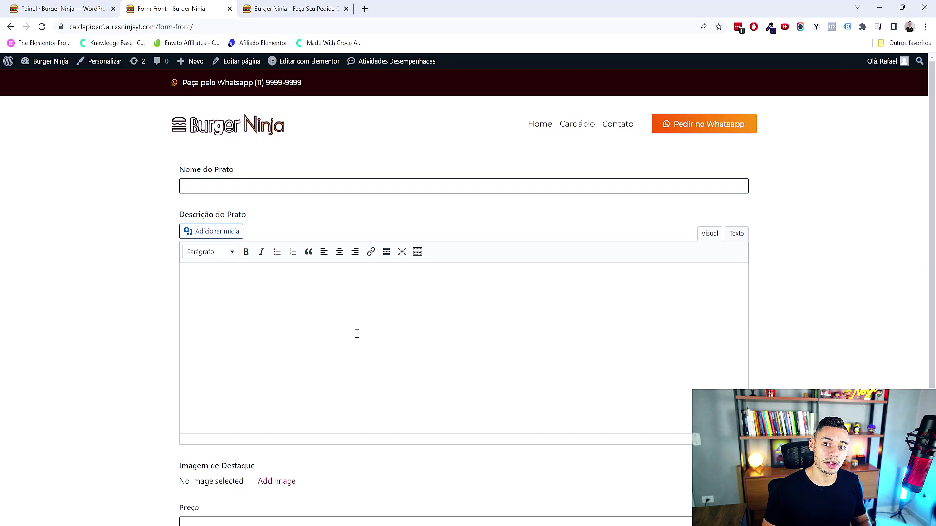
- Close the two front-end site tabs and search the installable plugins for Advanced Custom Fields
key("ctrl+w")
key("ctrl+w")
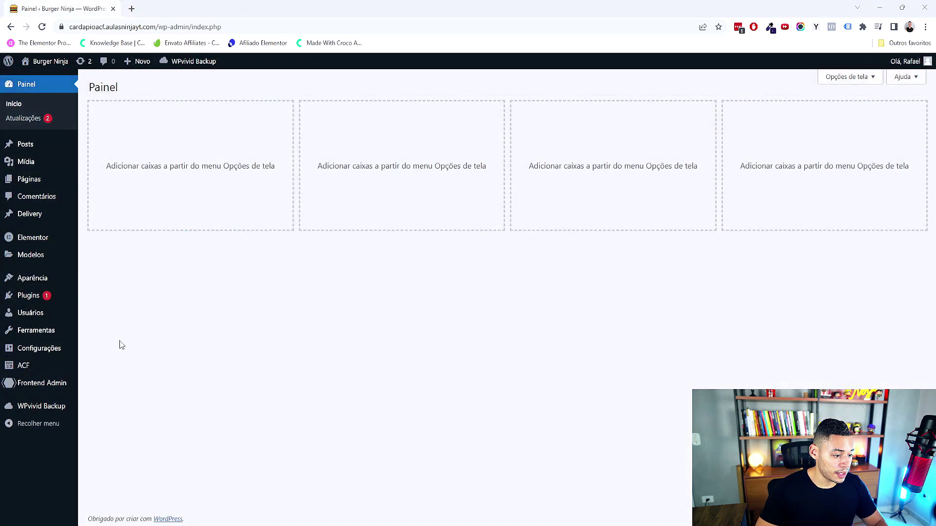
mouse_move(49, 300)
left_click(107, 312)
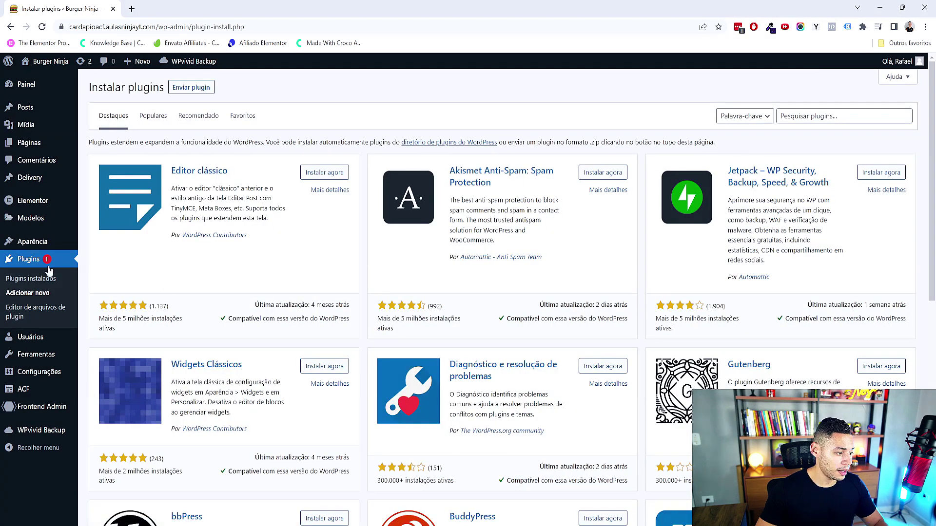
left_click(838, 116)
type("Advanced Custom Fields")
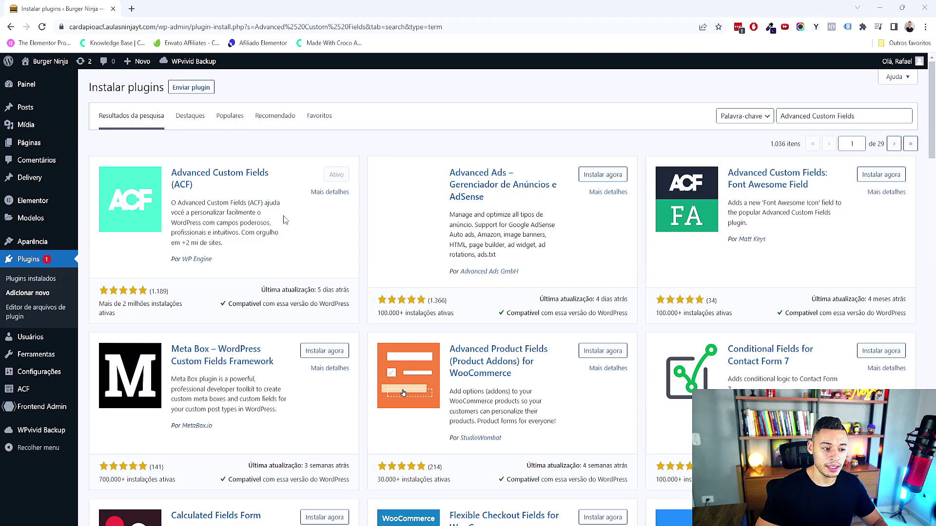
- Search the installable plugins for Frontend Admin and check the description of the DynamiApps plugin
left_click_drag(873, 116, 673, 114)
type("Frontend Admin")
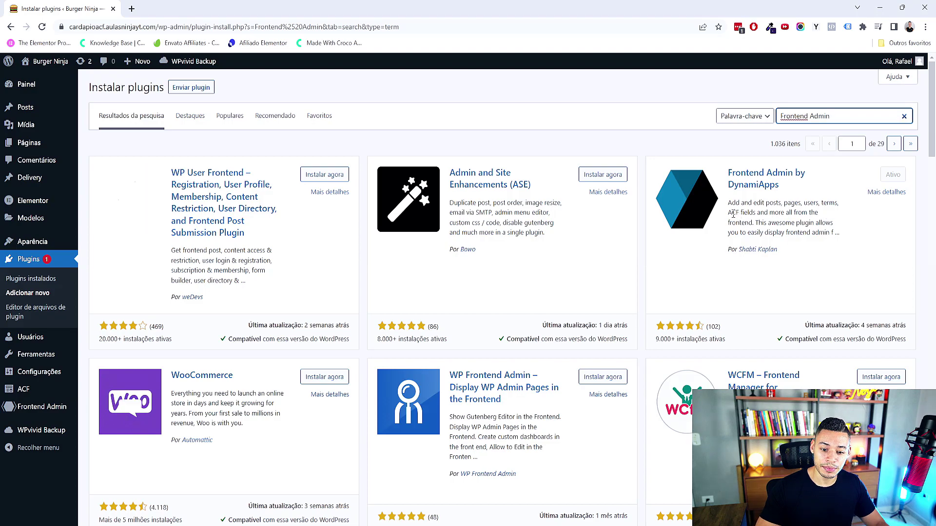
left_click_drag(728, 213, 756, 213)
left_click(825, 227)
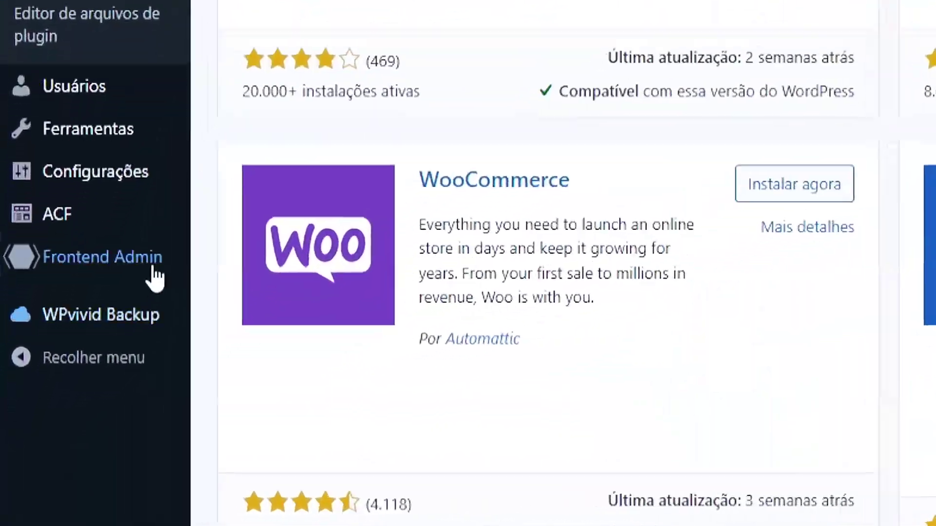
- Create a new Frontend Admin form and set its type to New Post Form
mouse_move(63, 409)
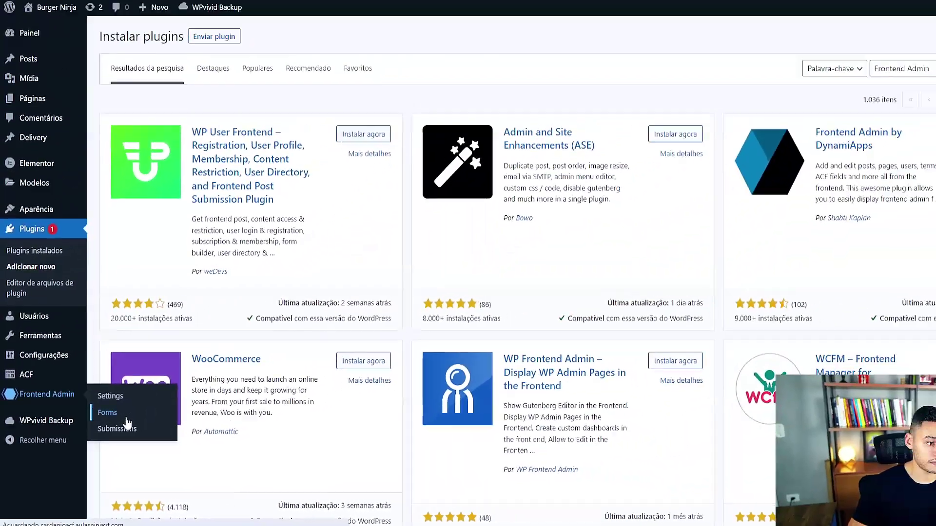
left_click(253, 292)
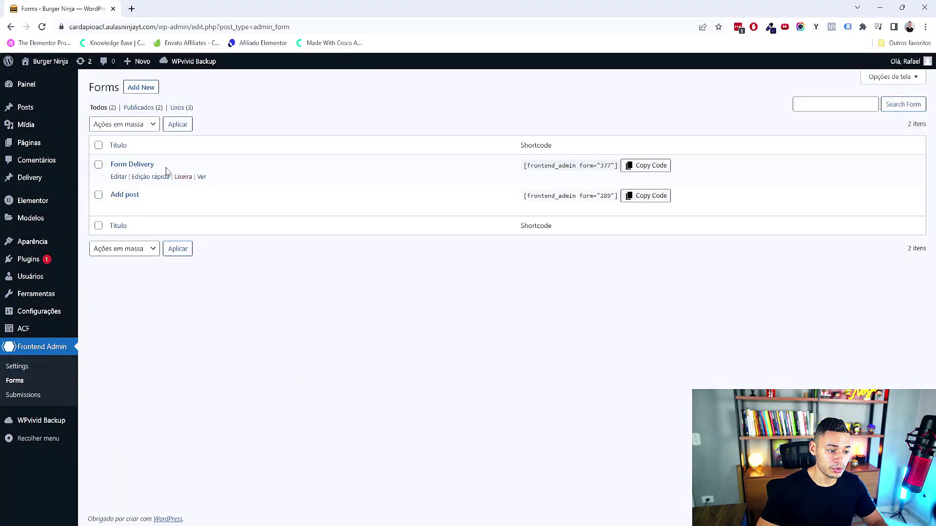
mouse_move(195, 170)
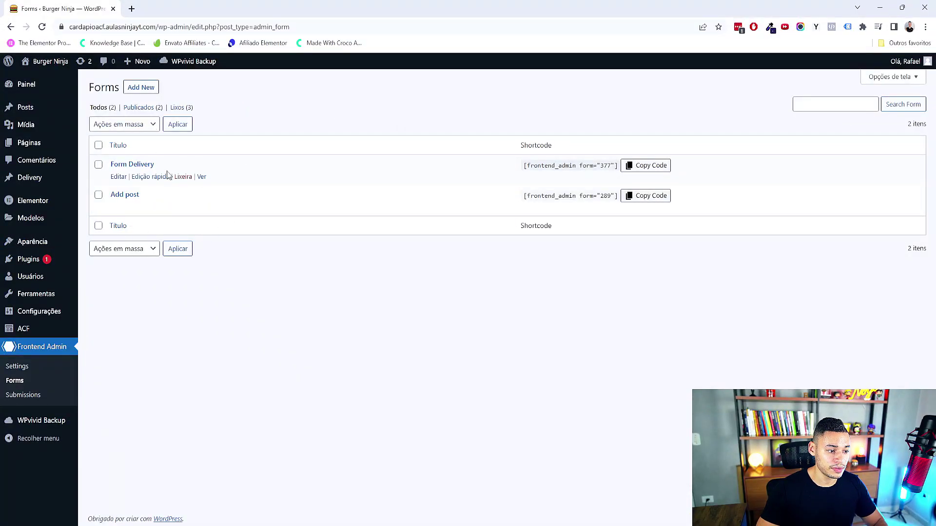
left_click(141, 88)
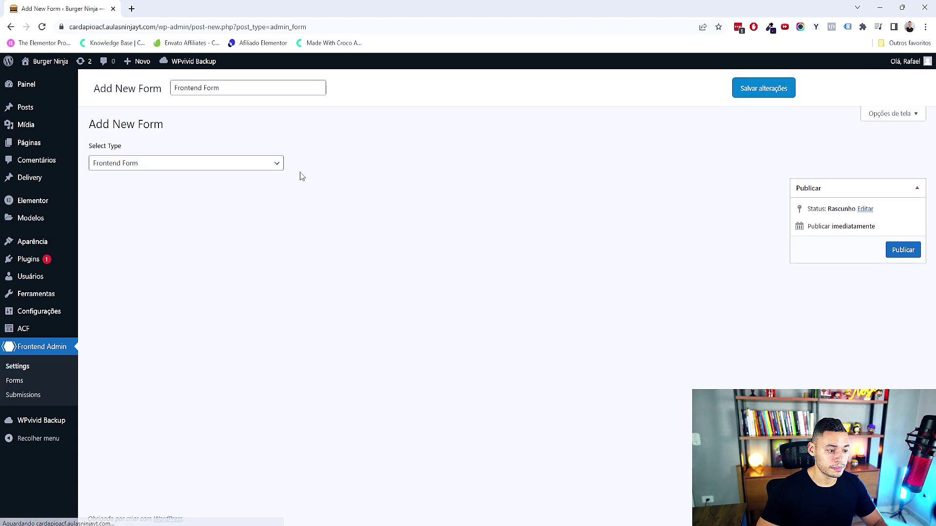
left_click(261, 165)
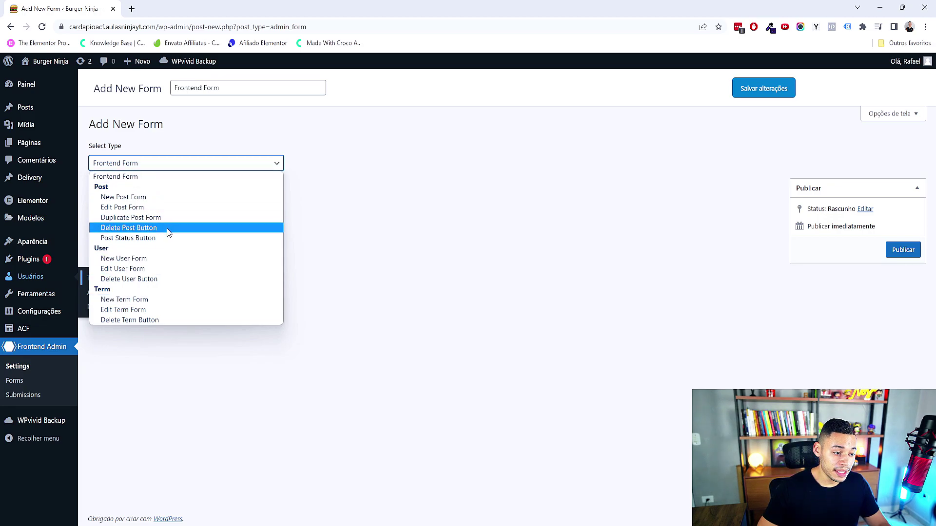
left_click(219, 198)
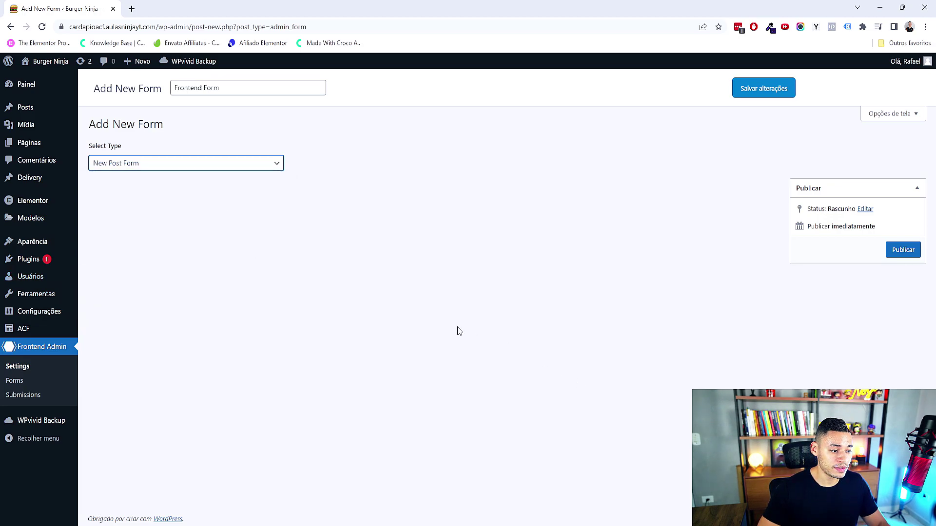
- Name the form "Novo Post - Aula" and publish it
left_click_drag(259, 85, 173, 104)
left_click(180, 88)
triple_click(181, 87)
type("Novo Po")
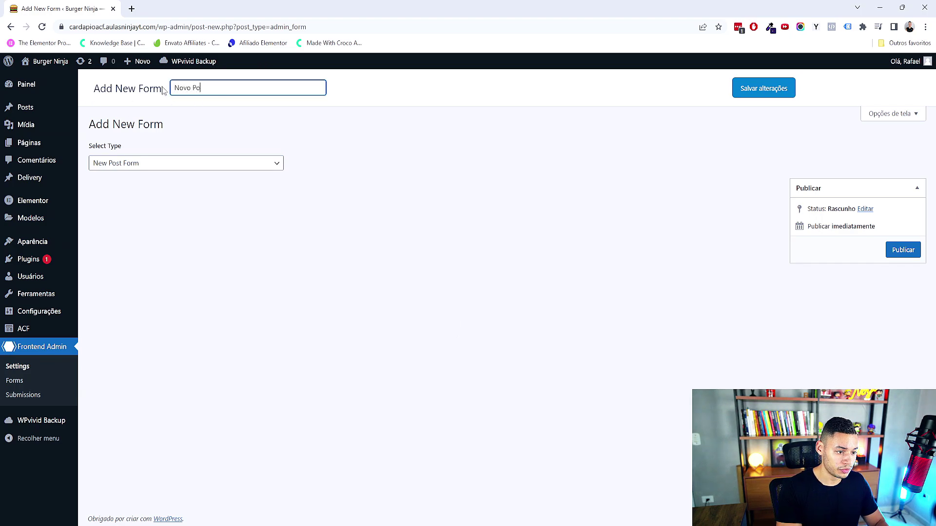
type("st - Aula")
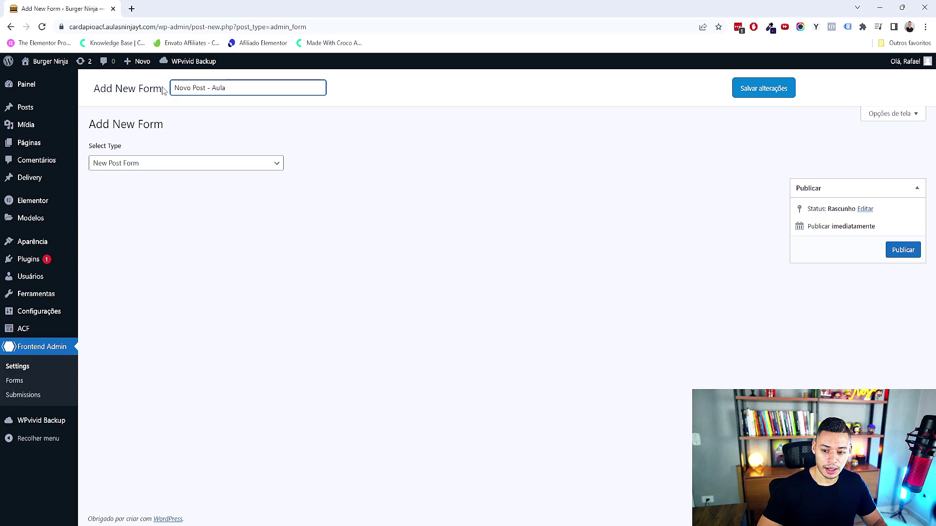
left_click(904, 251)
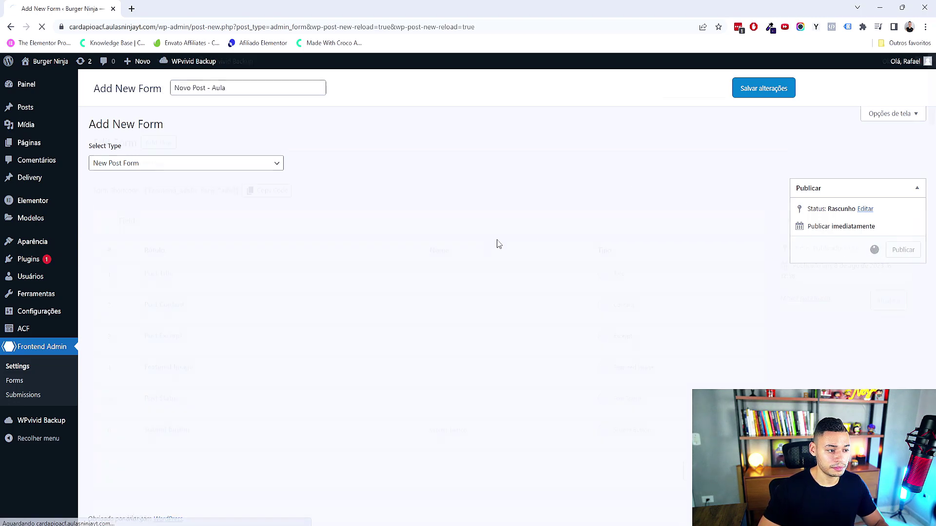
- Review the form's default fields and its submission settings
scroll(217, 309, "down", 2)
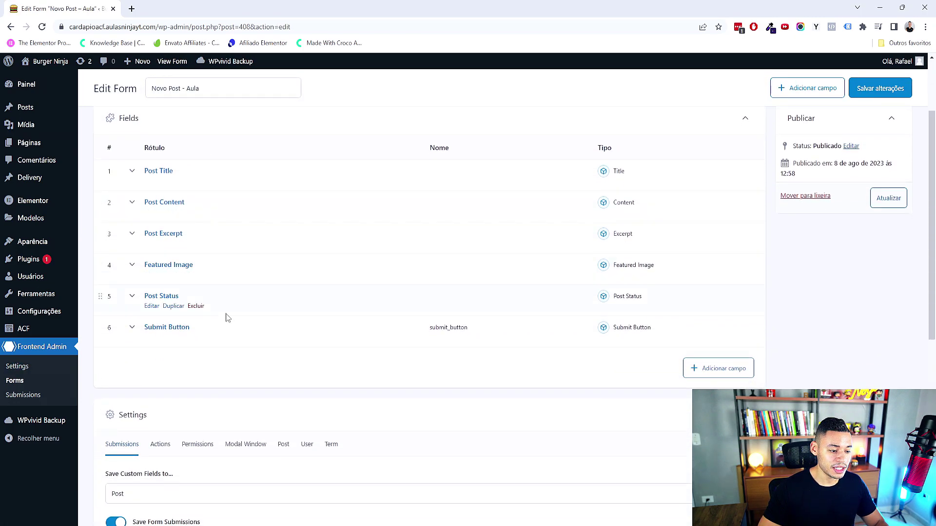
scroll(284, 361, "up", 1)
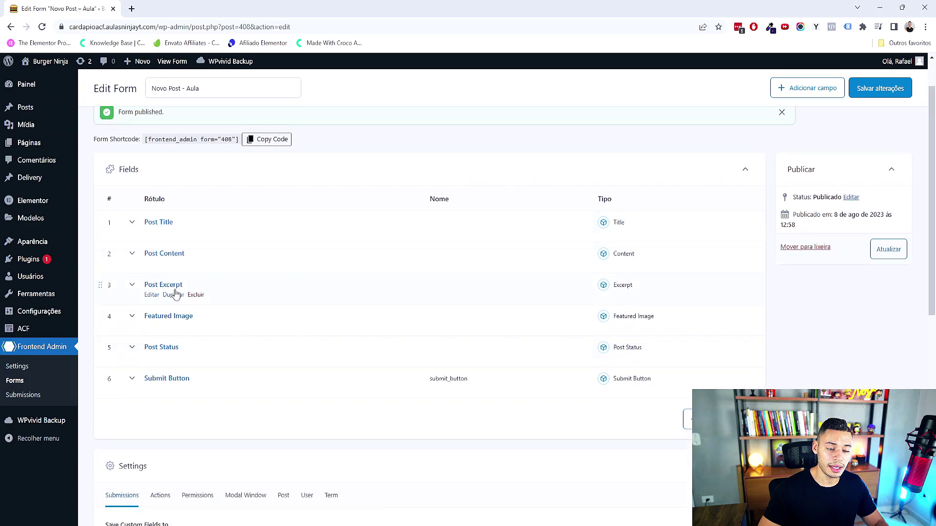
scroll(176, 300, "down", 1)
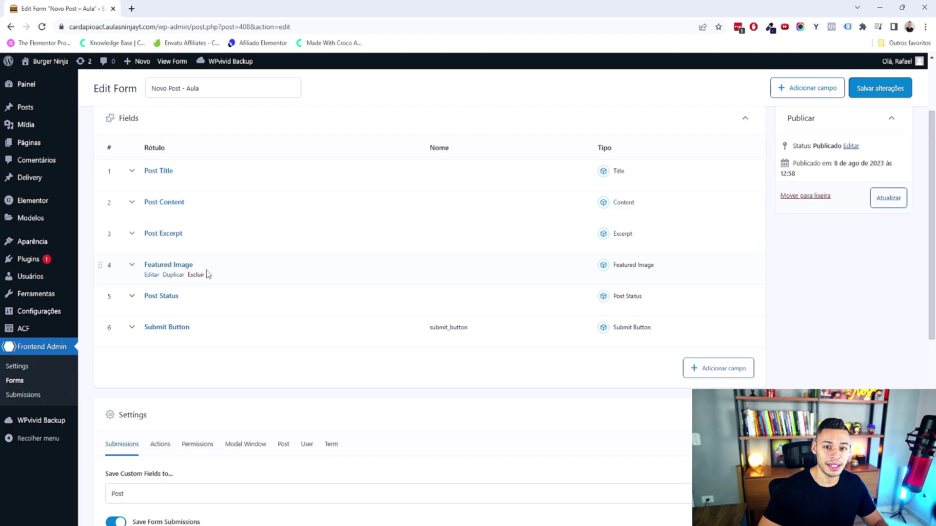
scroll(257, 269, "down", 5)
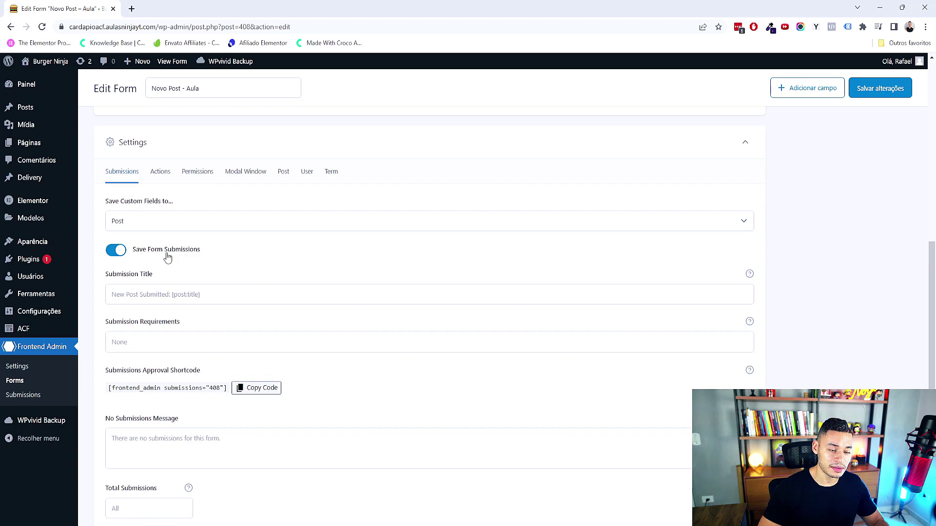
scroll(132, 236, "up", 2)
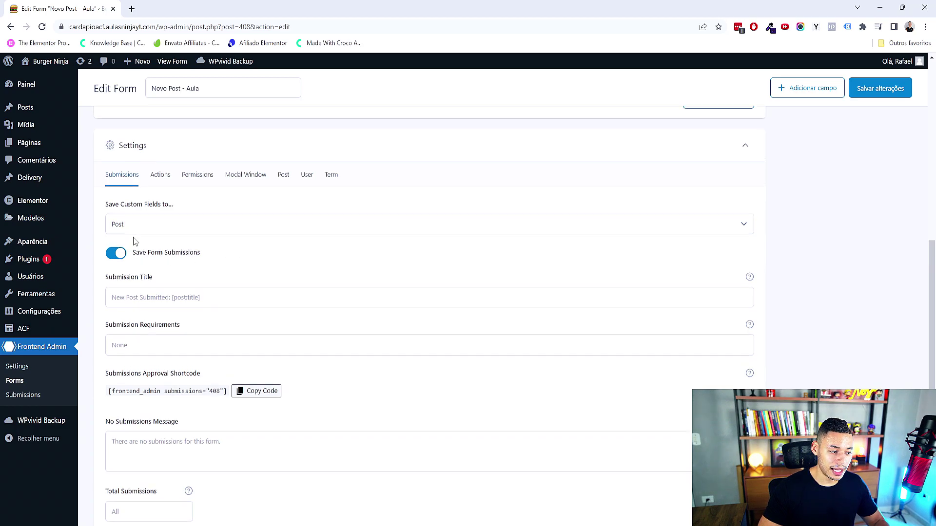
- View the Frontend Admin submissions list in a separate tab and close that tab
mouse_move(61, 143)
mouse_move(43, 111)
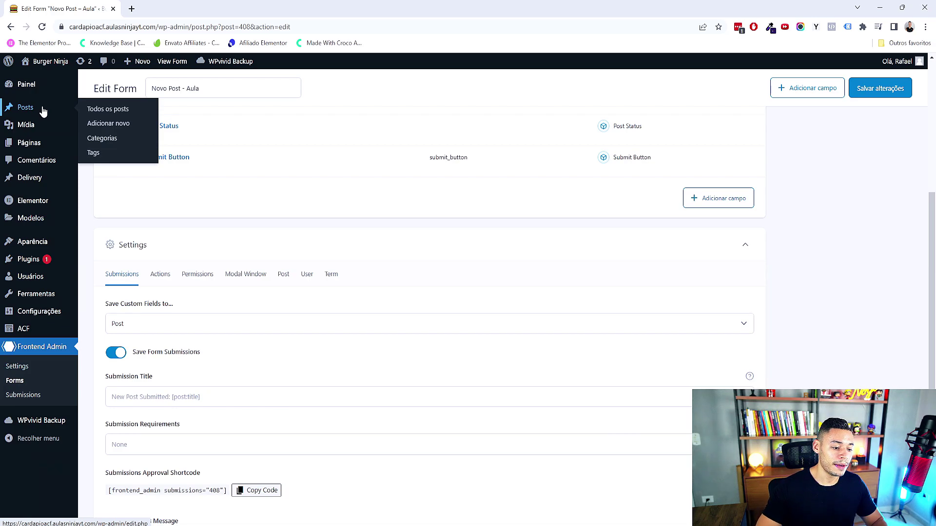
left_click(43, 398)
scroll(534, 194, "down", 5)
scroll(518, 194, "up", 5)
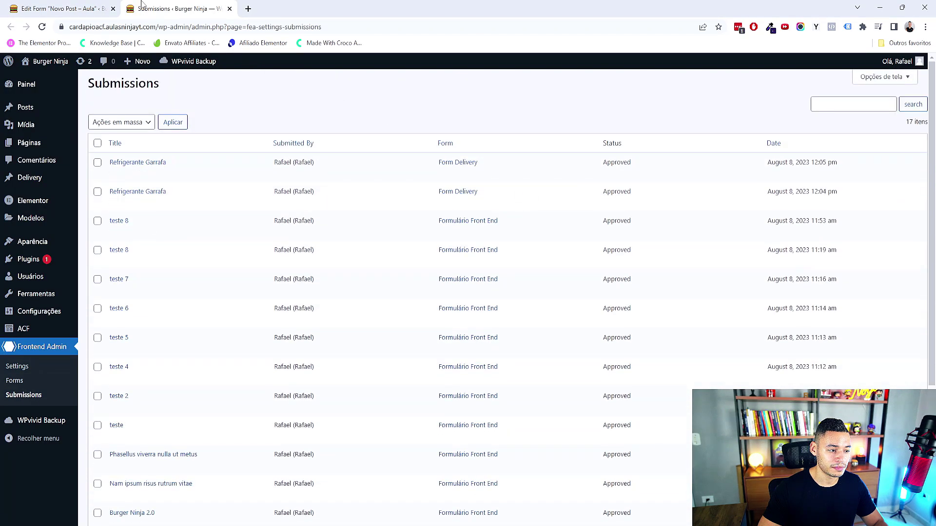
left_click(229, 8)
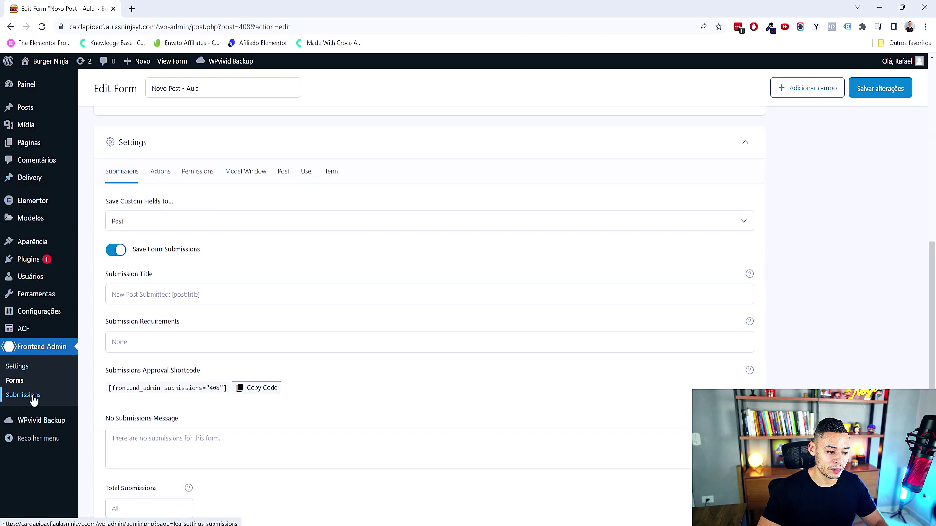
- Update the published "Novo Post - Aula" form
scroll(181, 294, "up", 4)
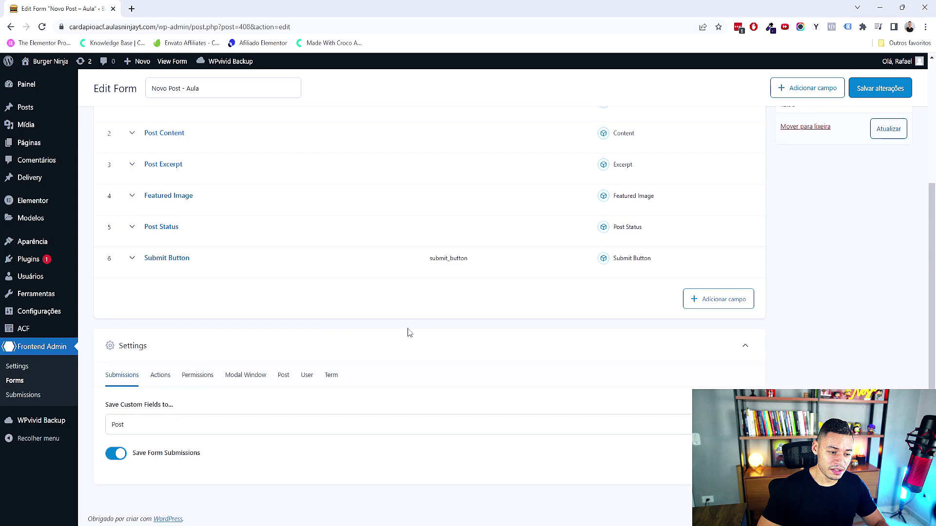
scroll(414, 344, "up", 3)
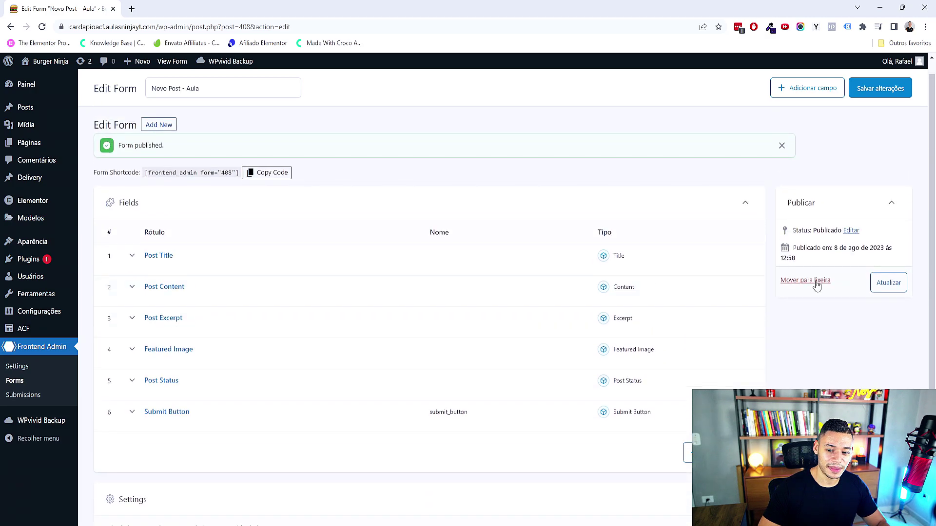
left_click(892, 290)
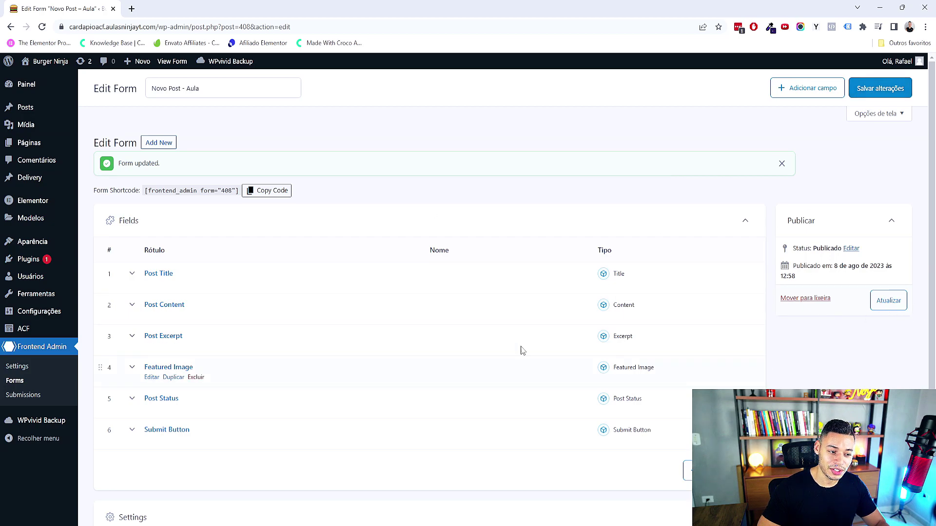
- Try Custom URL as the form's redirect after submission and restore Reload Current Page
scroll(437, 265, "down", 4)
left_click(160, 376)
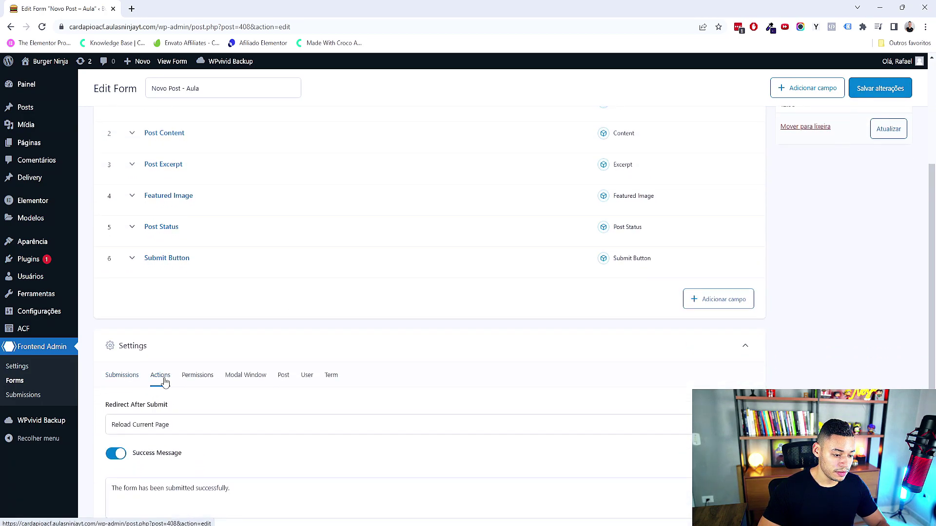
scroll(163, 380, "down", 2)
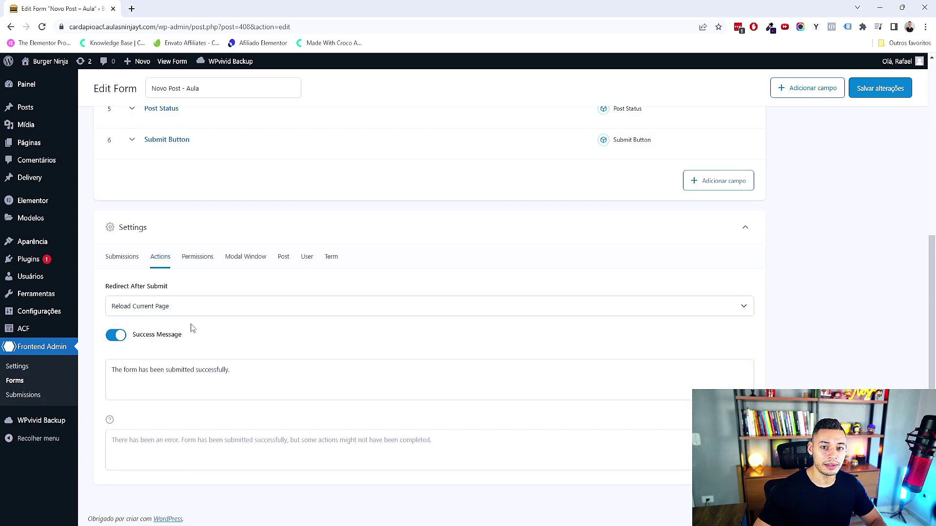
left_click(199, 307)
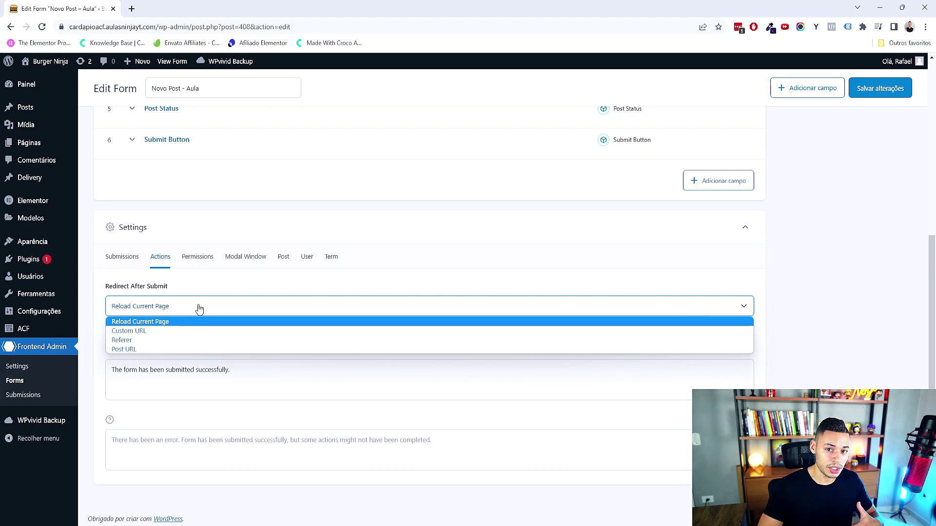
left_click(142, 332)
left_click(146, 356)
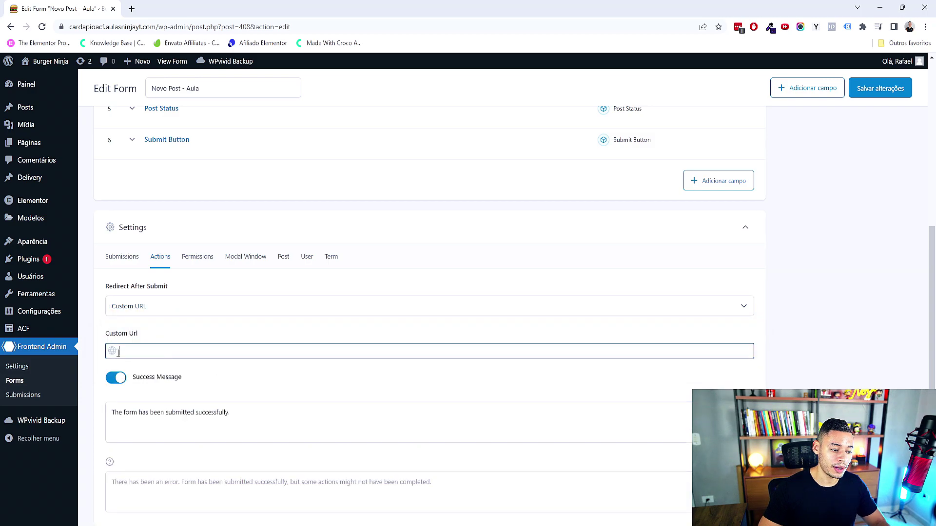
left_click(142, 307)
left_click(146, 322)
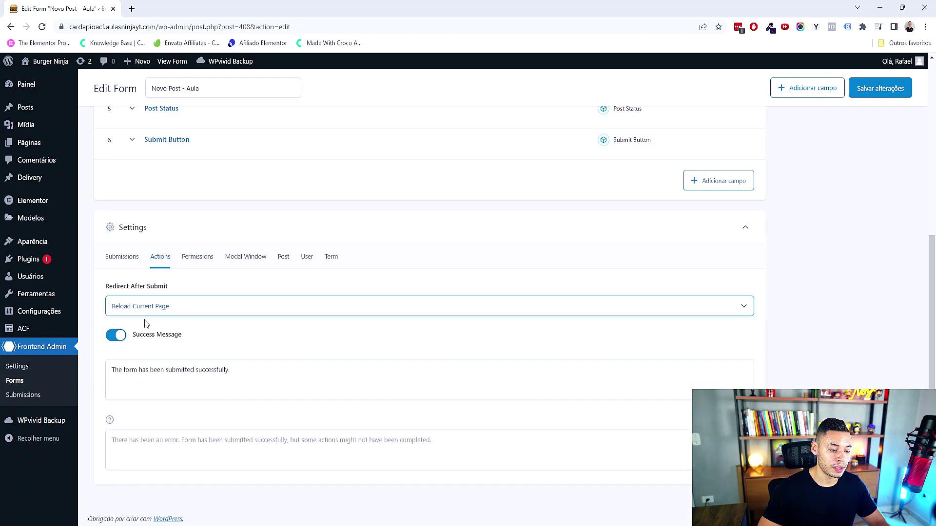
left_click(799, 343)
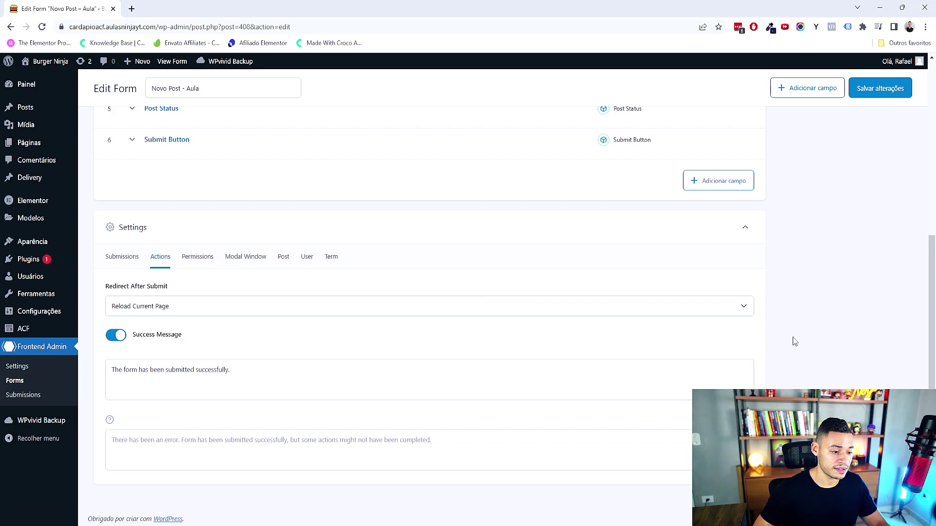
- Check the form's permission settings and bring up its post settings
left_click(200, 257)
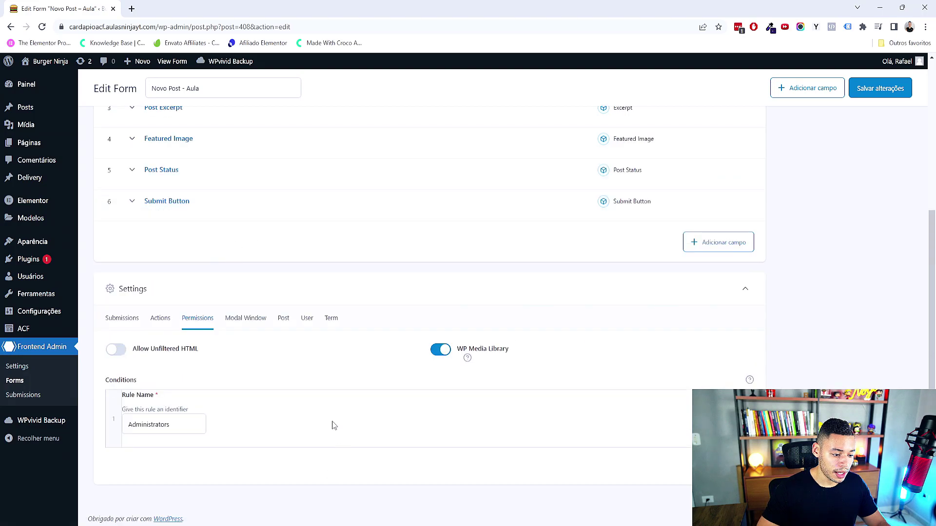
left_click(248, 331)
left_click(285, 422)
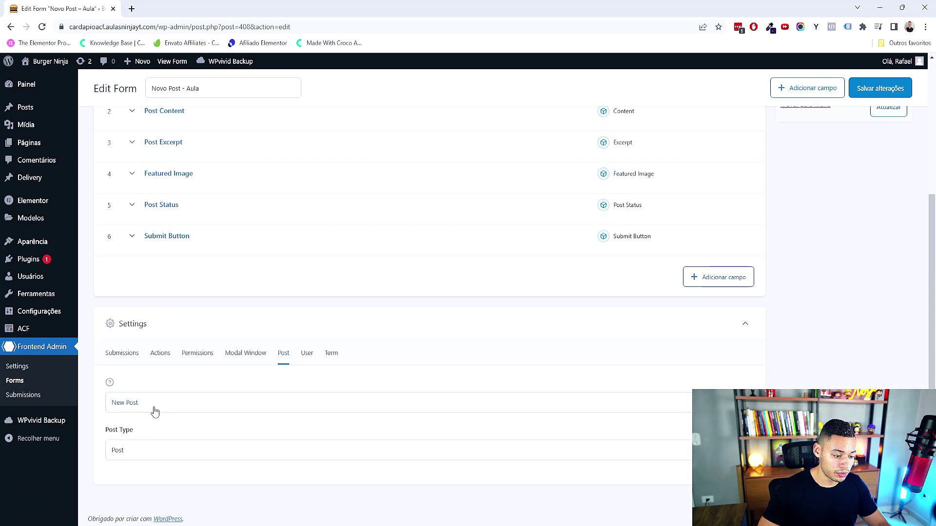
- Review the form's post action and post type choices, keeping New Post and Post selected
left_click(152, 410)
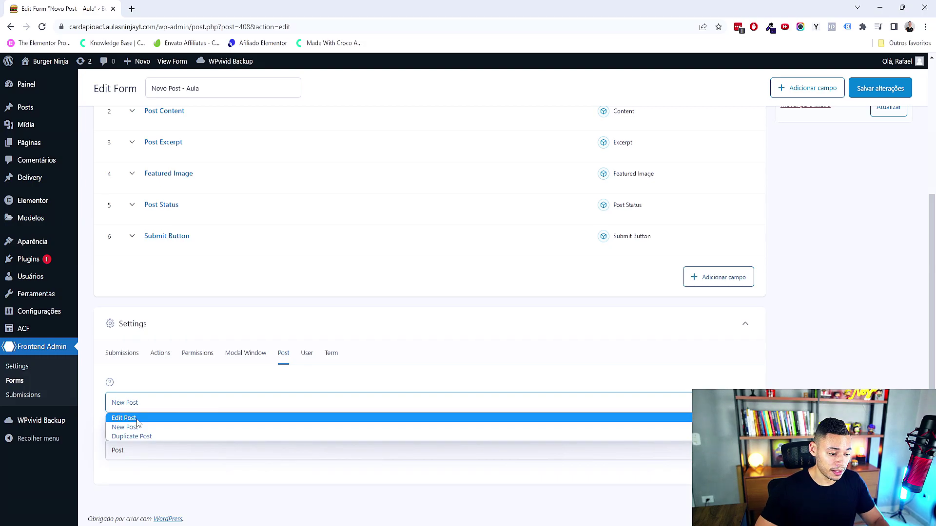
left_click(138, 423)
left_click(122, 450)
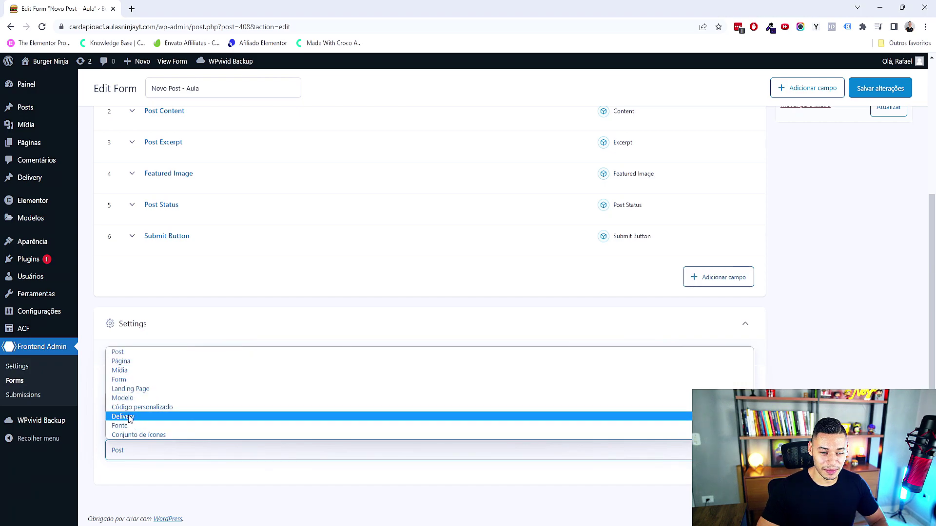
left_click(140, 354)
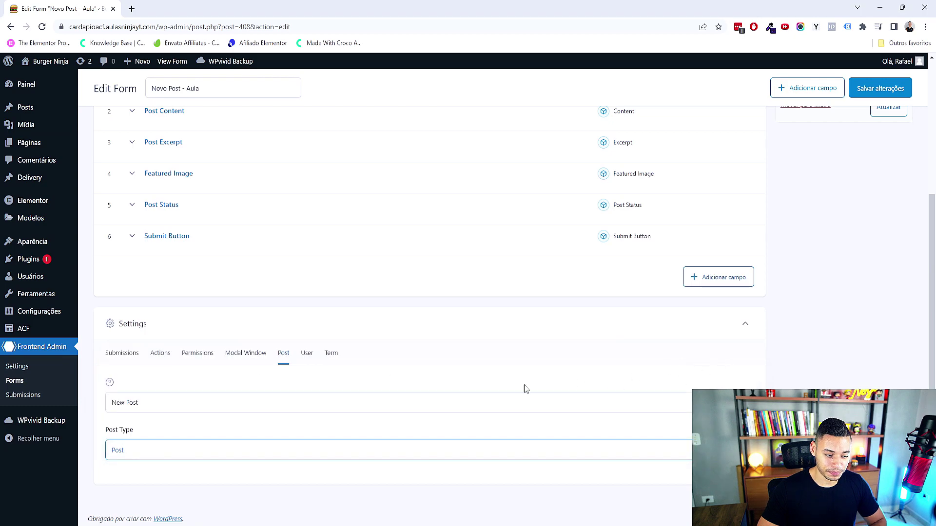
- Check the form's user and term settings and update the form
left_click(307, 363)
left_click(329, 371)
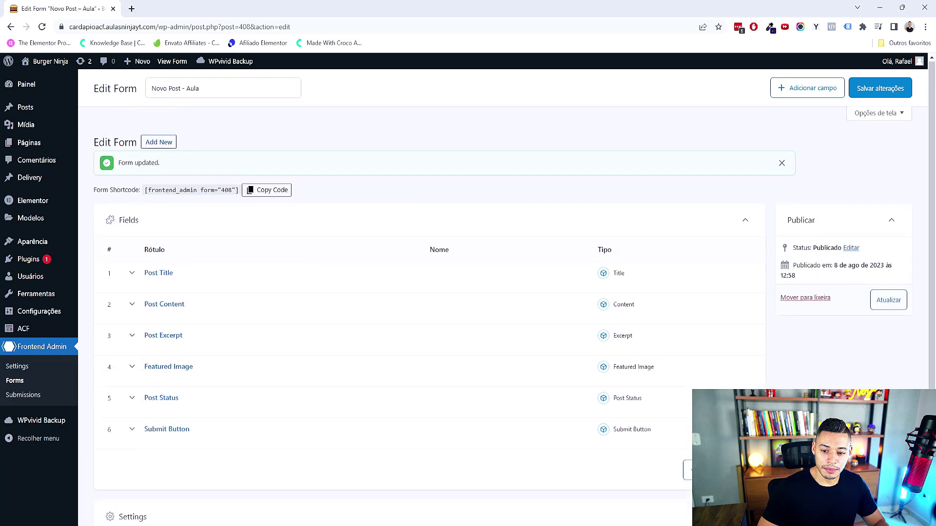
left_click(882, 304)
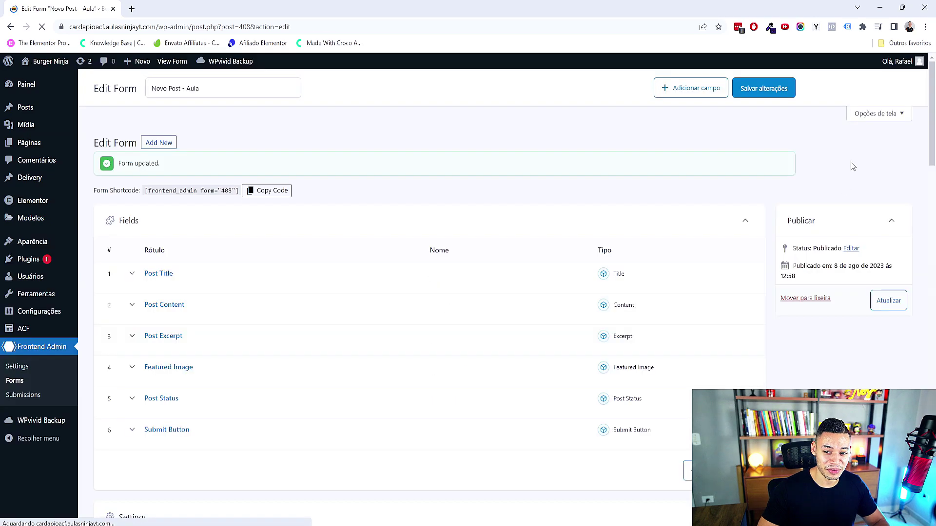
left_click(878, 89)
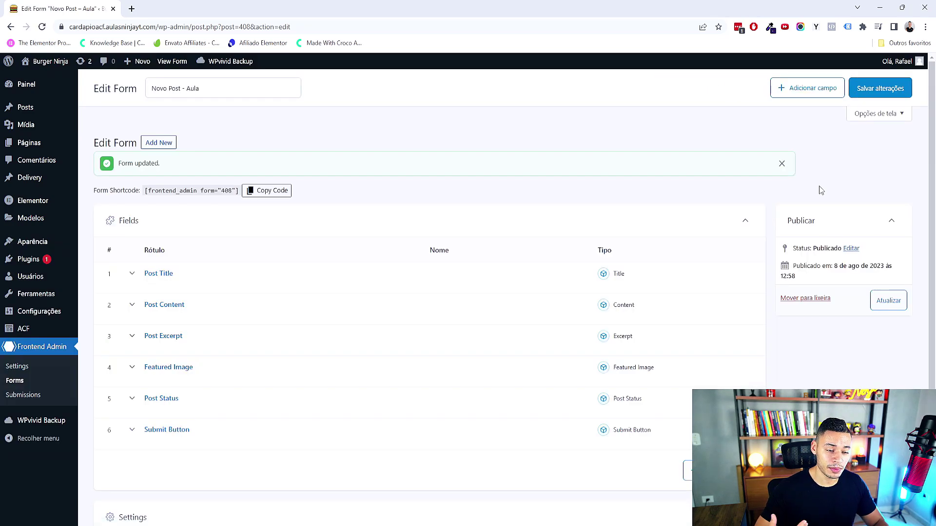
- Rename the Post Title field's label to "Título do post" and collapse the field
scroll(819, 190, "down", 1)
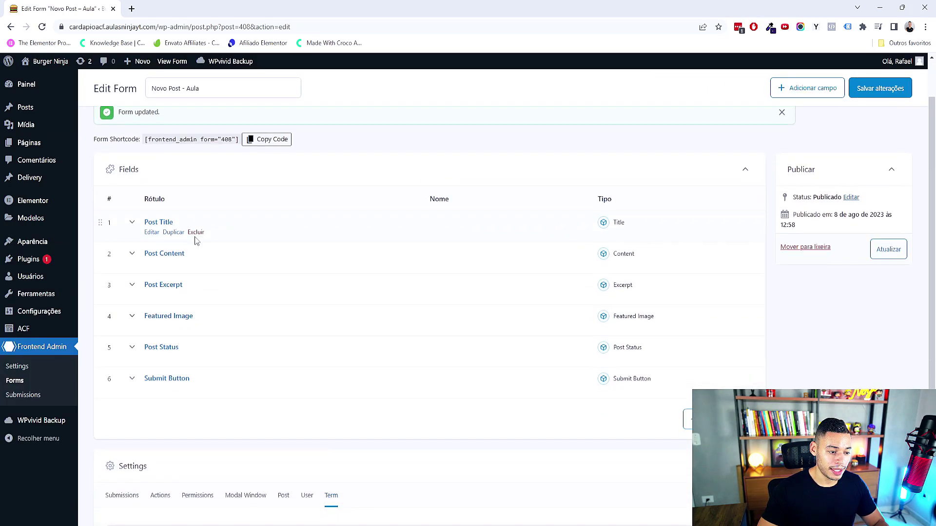
left_click(132, 225)
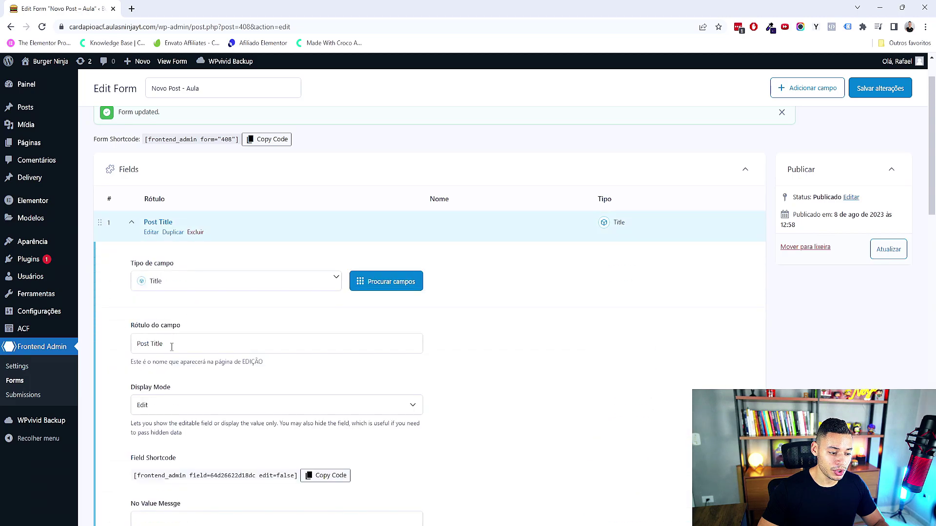
left_click_drag(172, 347, 92, 352)
type("Titulo do post")
scroll(165, 311, "down", 4)
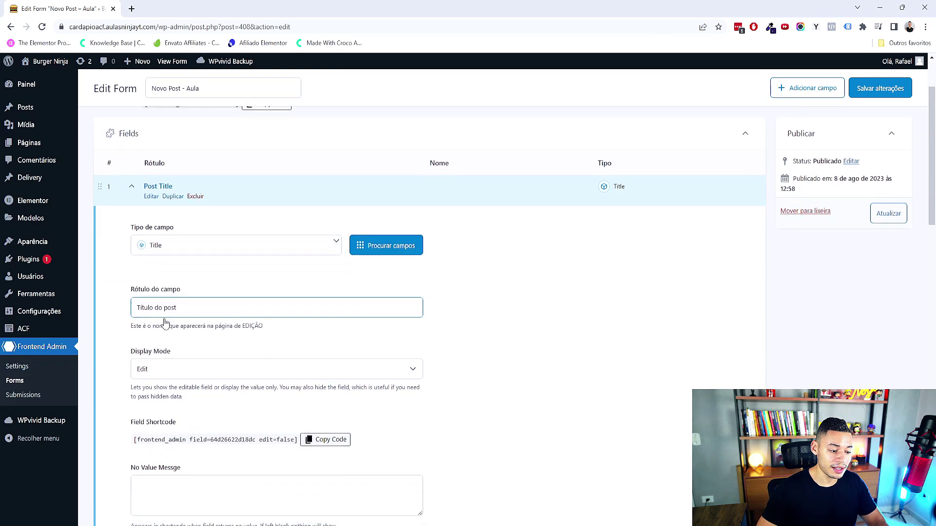
scroll(166, 311, "down", 4)
scroll(163, 307, "up", 7)
left_click(132, 175)
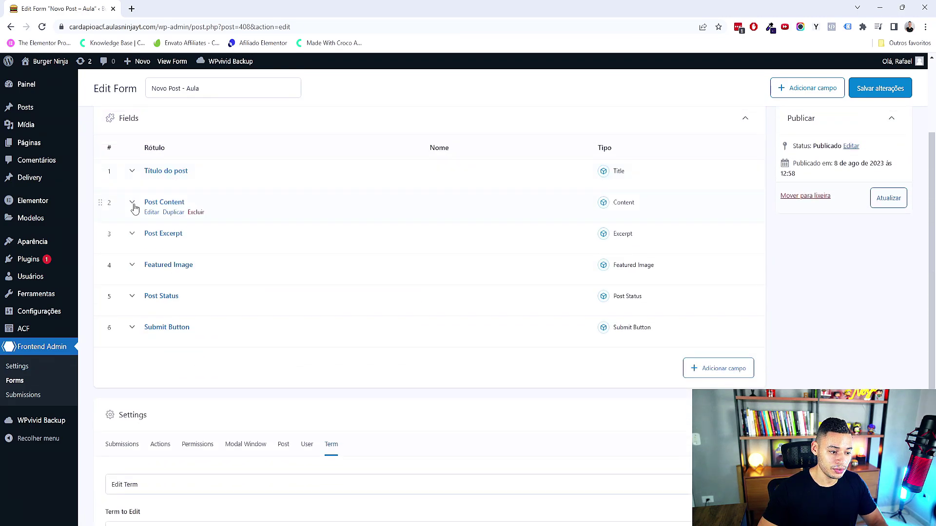
- Change the Post Content field's label to "Descrição do post" and collapse the field
left_click(133, 206)
left_click_drag(192, 323, 127, 319)
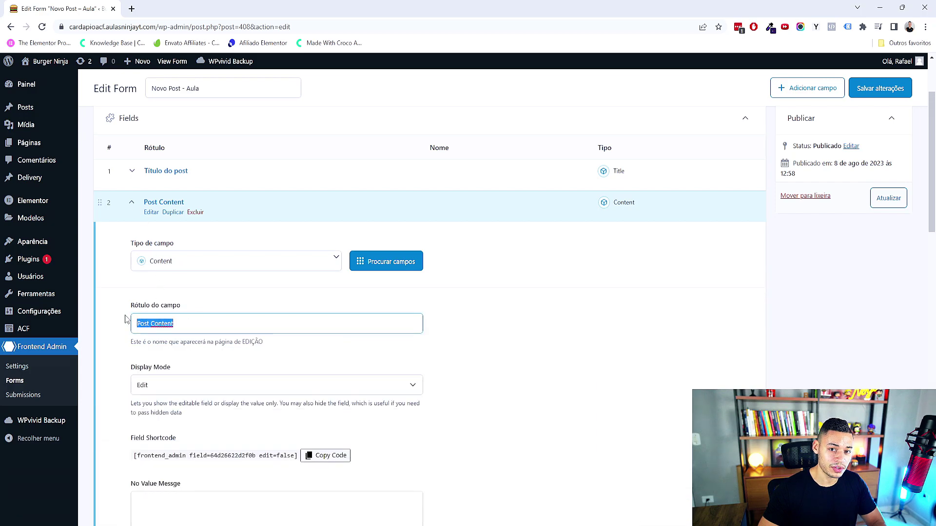
type("Descrição do post")
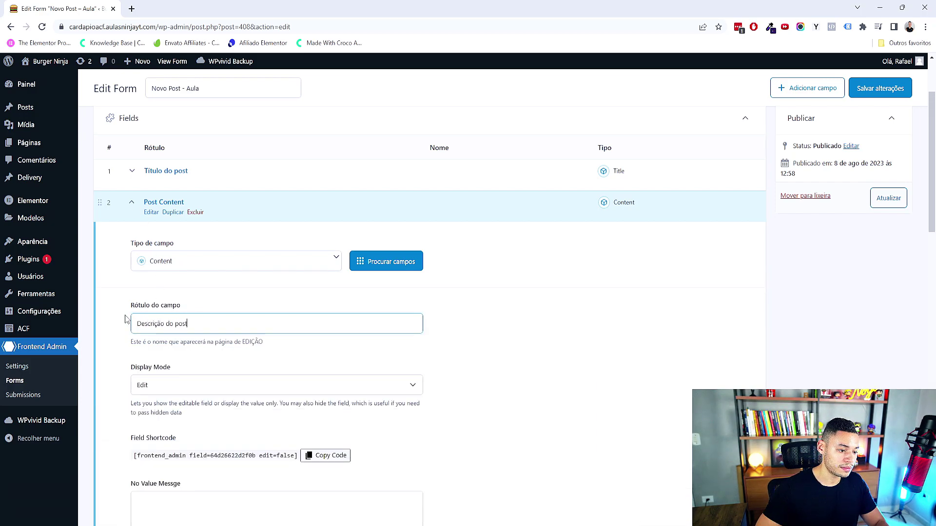
left_click(128, 207)
- Change the Post Excerpt field's label to "Breve descrição" and collapse the field
left_click(131, 234)
left_click(172, 352)
key("ctrl+a")
type("Breve ")
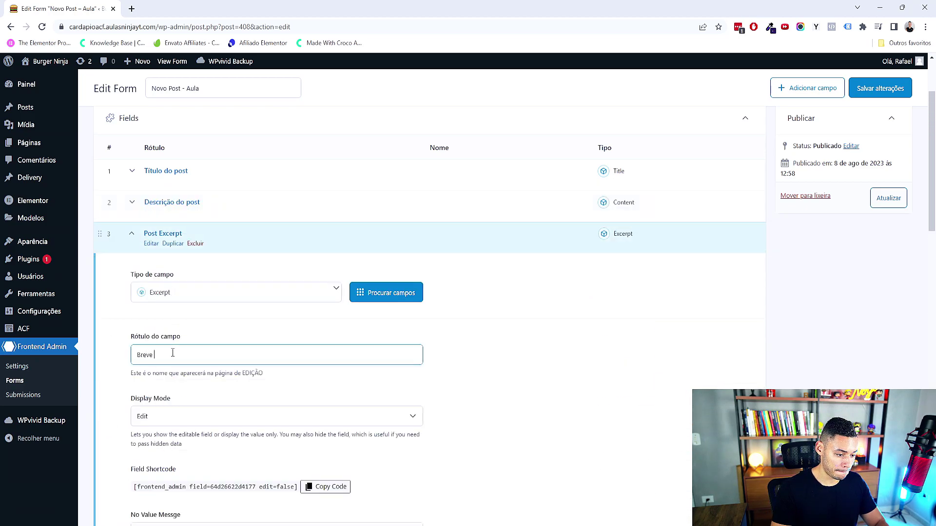
type("descrição")
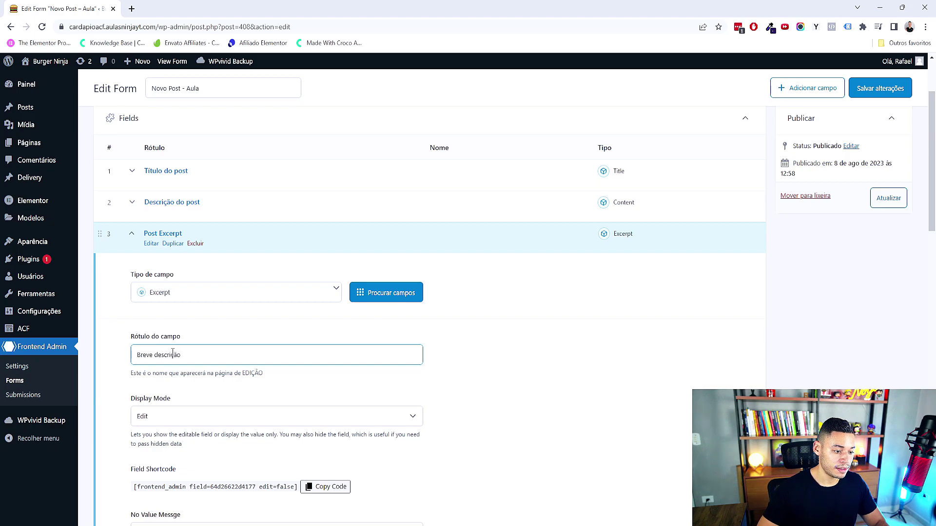
left_click(133, 234)
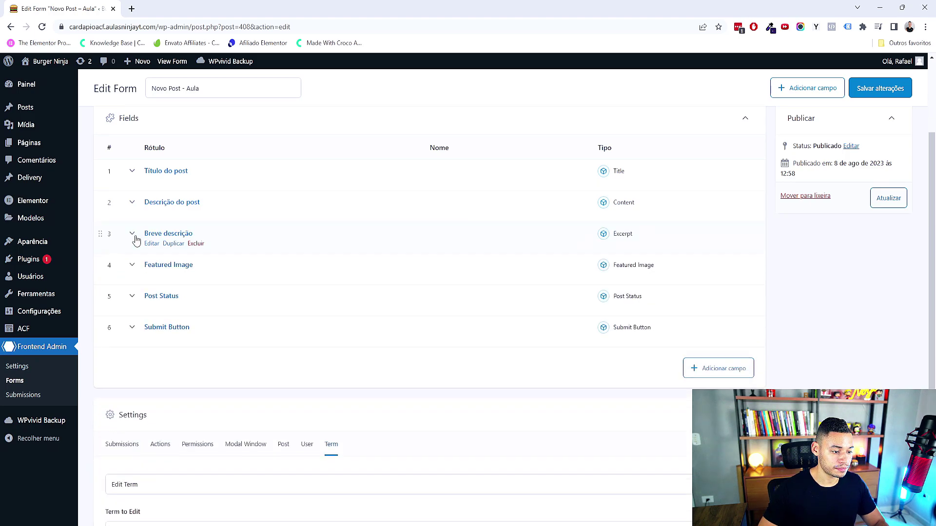
- Change the Featured Image field's label to "Imagem de destaque" and collapse the field
left_click(131, 264)
left_click_drag(182, 386, 110, 384)
type("Imagem de e")
type("estaque")
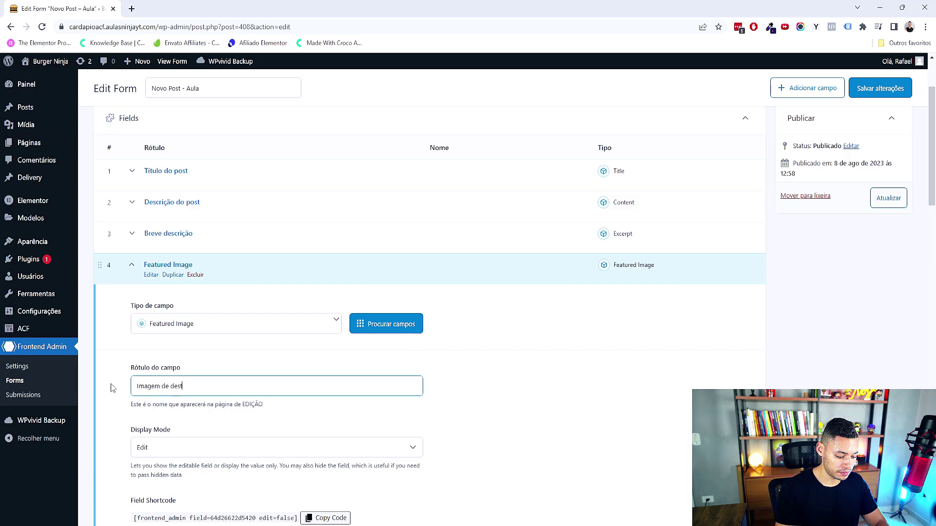
left_click(131, 264)
- Shorten the Post Status field's label to "Status" and collapse the field
left_click(132, 296)
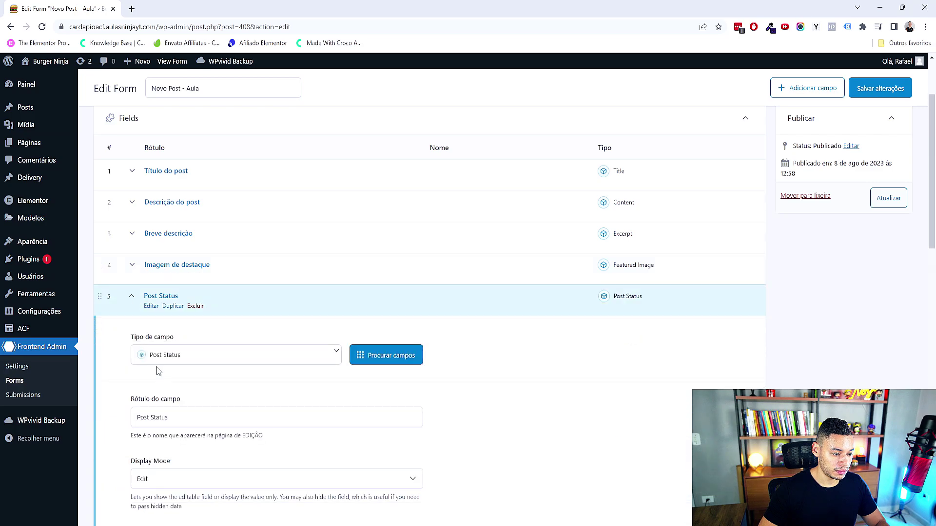
triple_click(180, 418)
key("BackSpace")
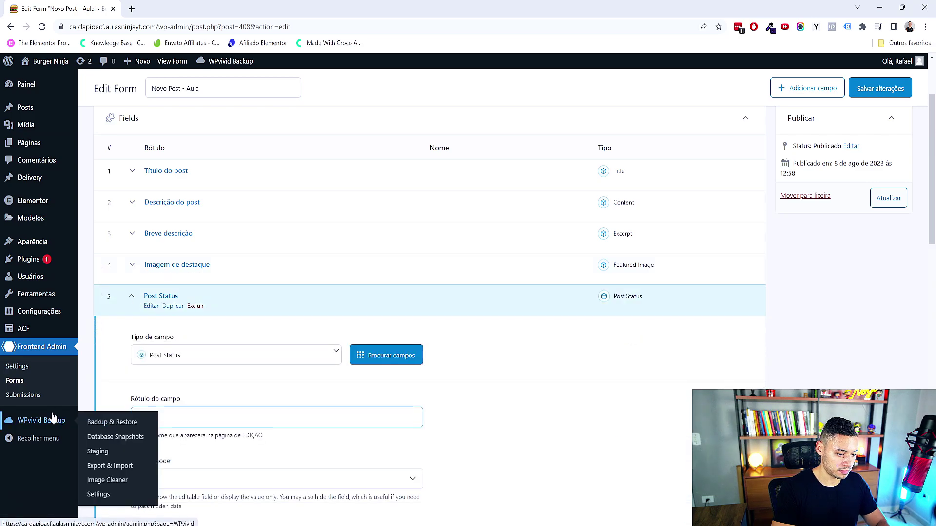
type("Status")
left_click(131, 297)
- Set the Submit Button field's button text to "Cadastrar posts" and save the form
left_click(132, 328)
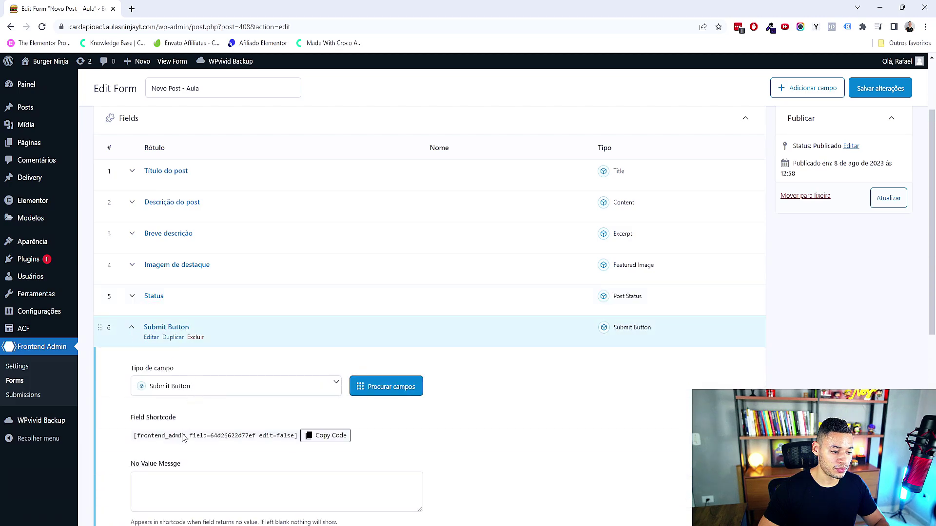
scroll(174, 432, "down", 3)
left_click_drag(179, 415, 128, 413)
type("Cadastrar posts")
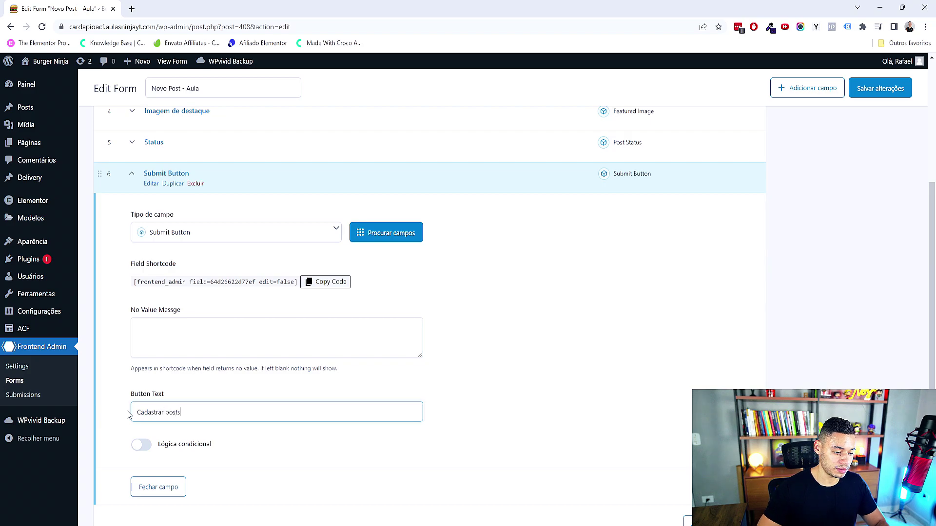
key("Return")
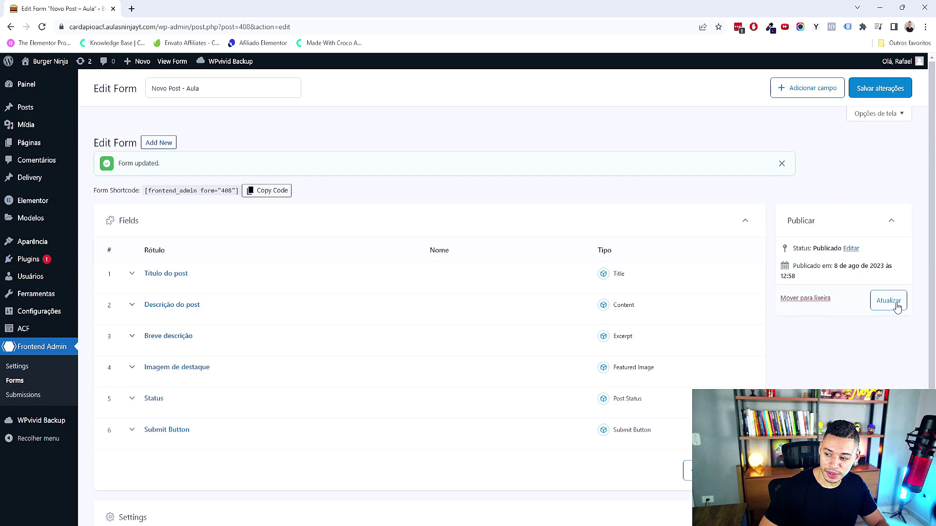
scroll(877, 322, "down", 4)
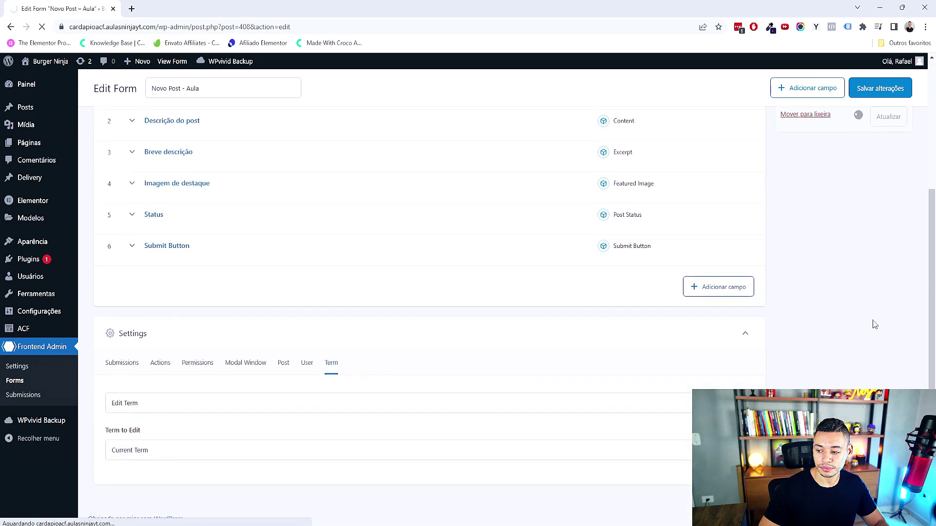
left_click(871, 91)
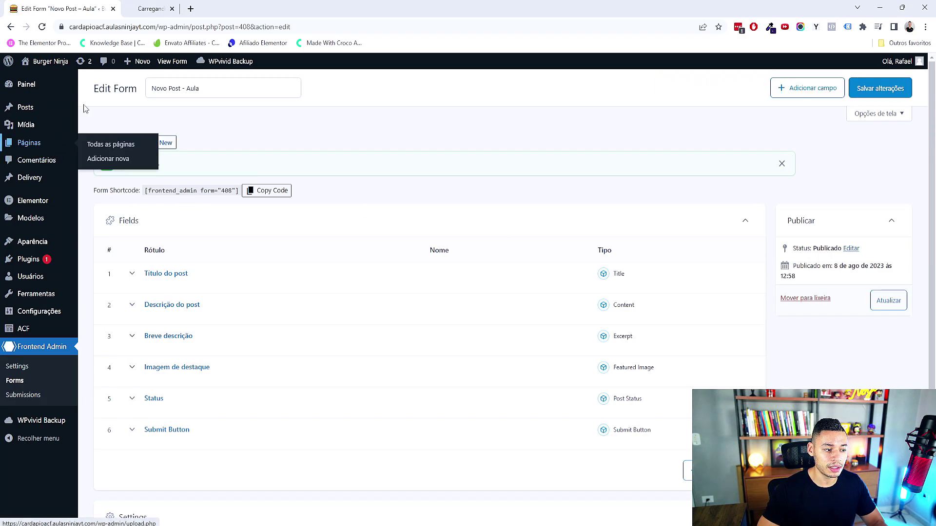
- Open the pages list in a separate tab and publish a new page titled "Formulário Front End Aula"
middle_click(102, 142)
left_click(150, 6)
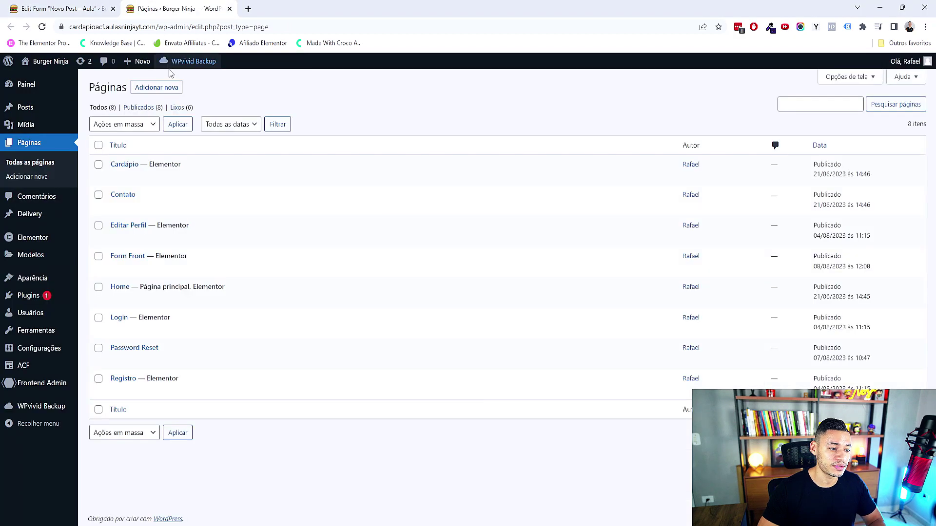
left_click(163, 94)
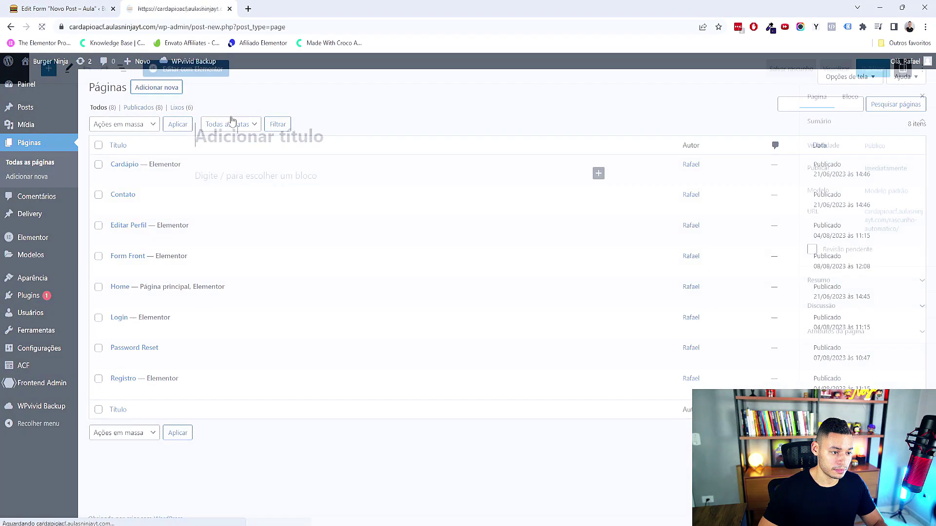
type("Formulário Front EN")
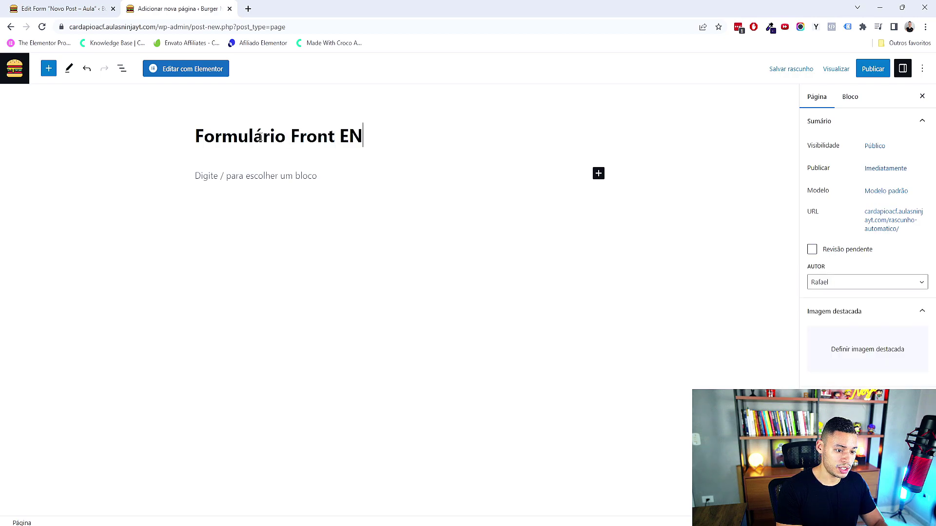
key("BackSpace")
type("nd Aula")
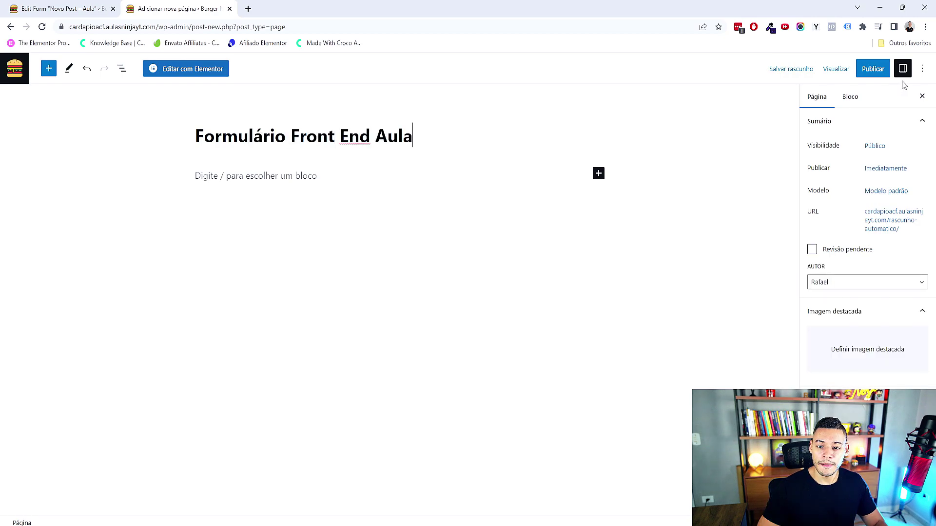
left_click(873, 69)
left_click(850, 70)
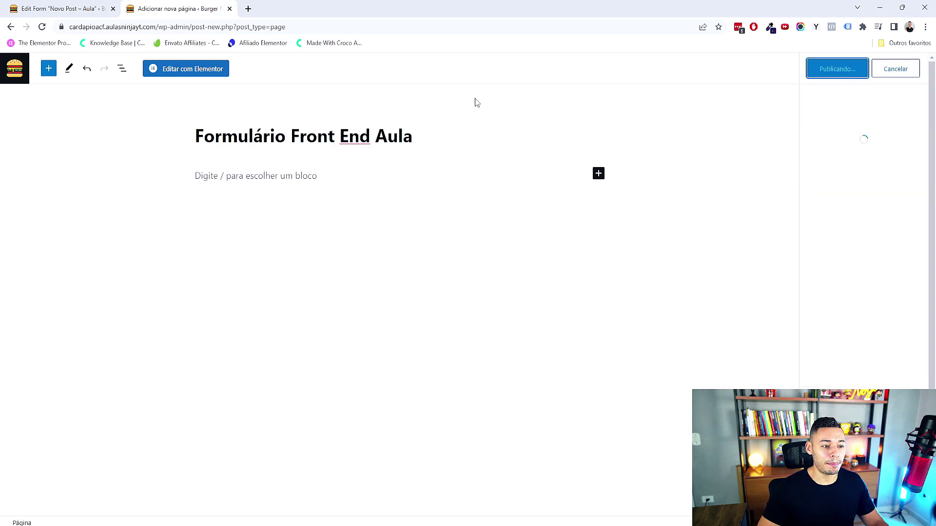
- Open the new page in Elementor, hide its title and set the page layout to Elementor largura total
left_click(205, 70)
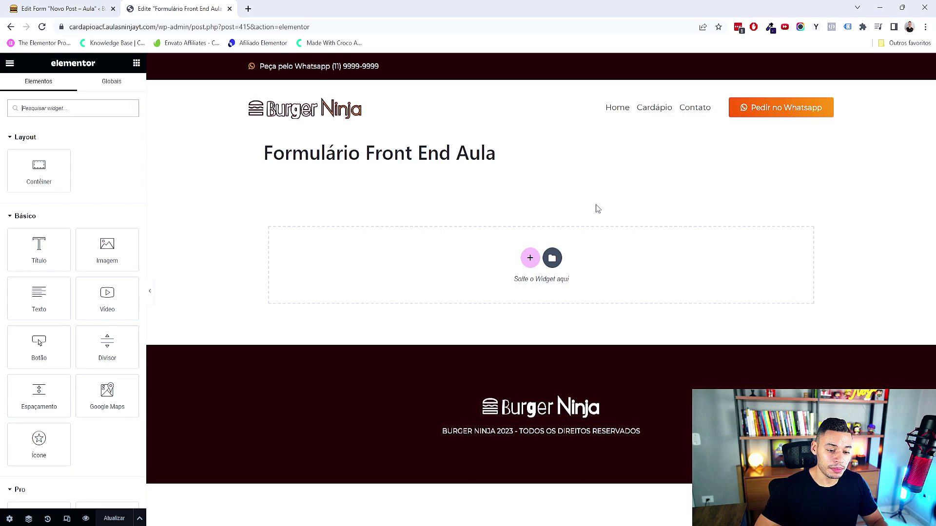
double_click(495, 163)
left_click(491, 202)
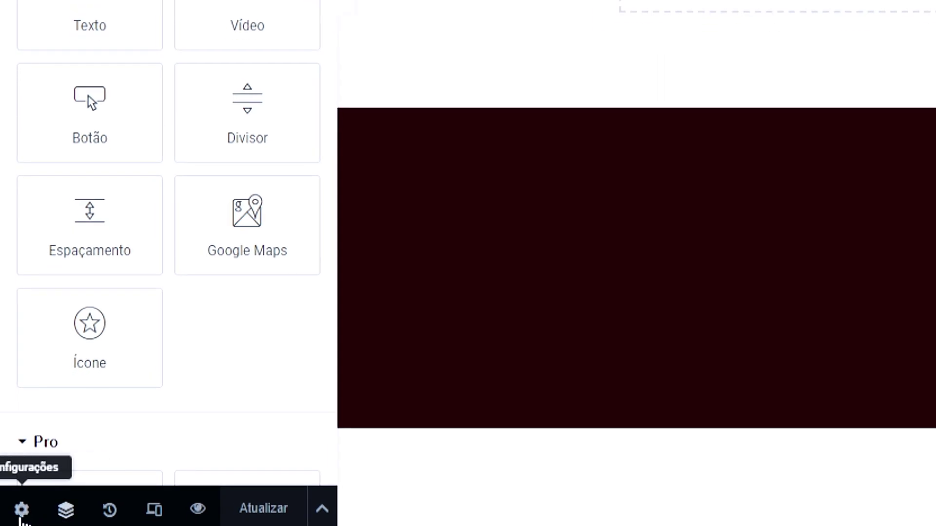
left_click(21, 510)
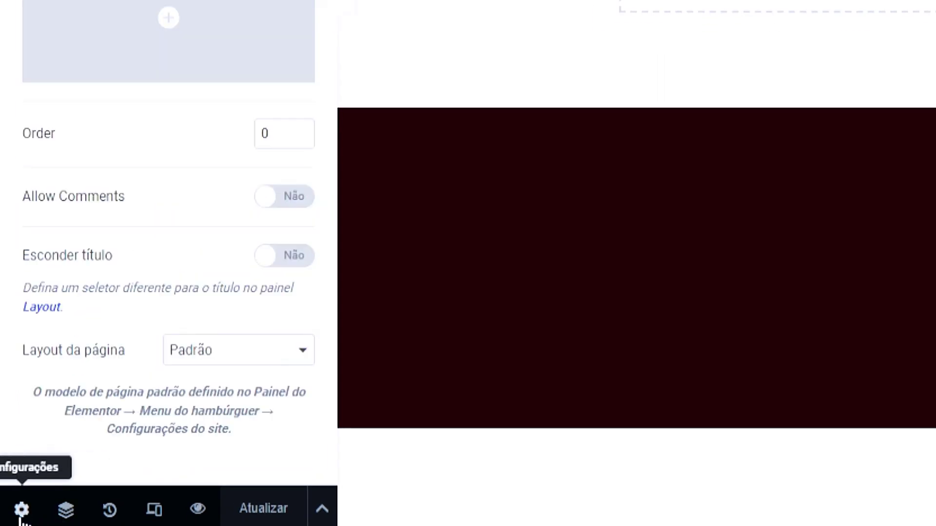
left_click(267, 258)
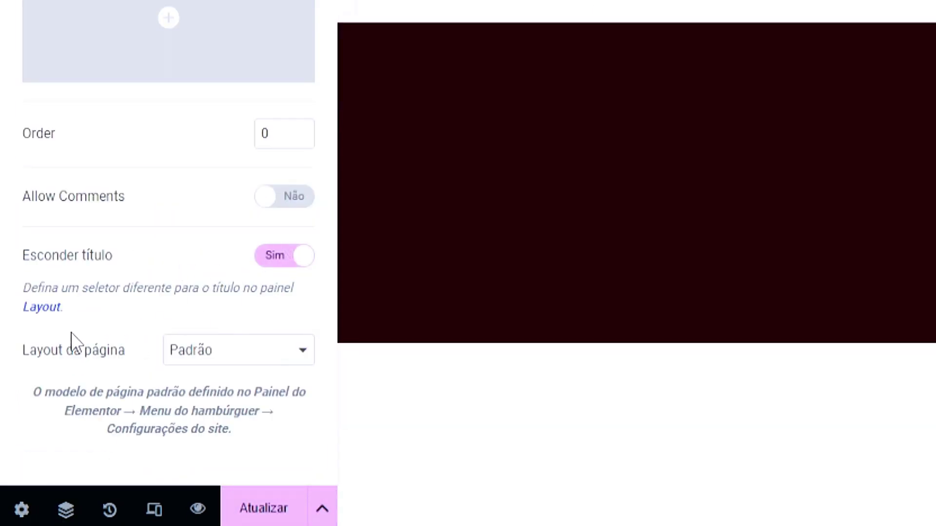
left_click(224, 358)
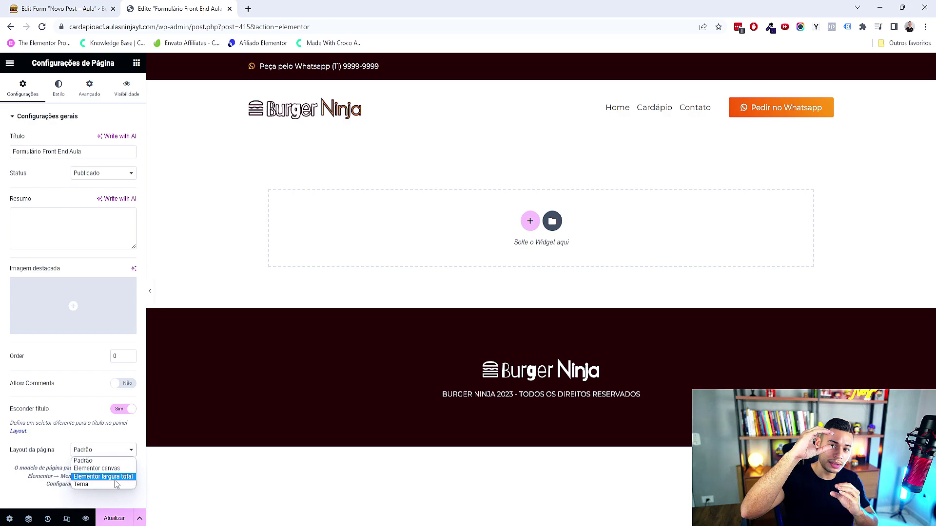
left_click(115, 477)
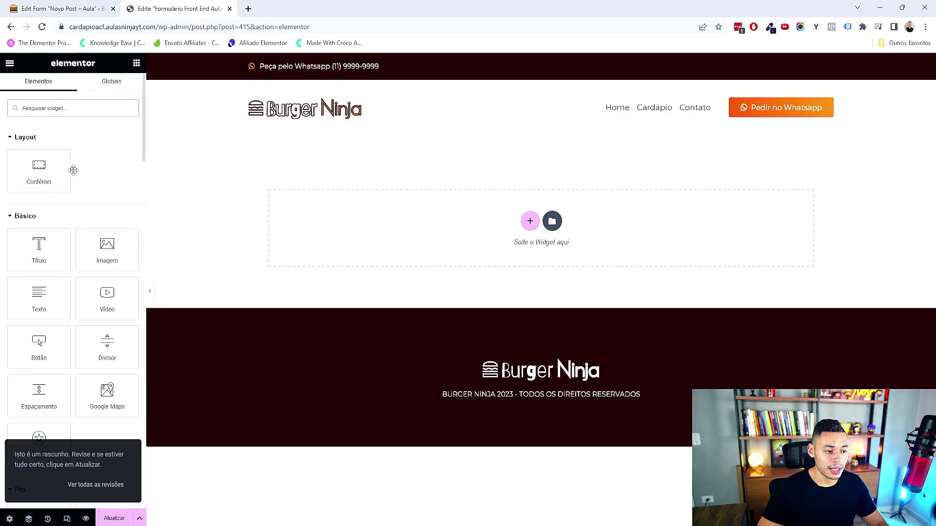
- Collapse the widget categories above Frontend Site Management and add a New Post Form widget to the empty page
left_click(37, 137)
left_click(45, 163)
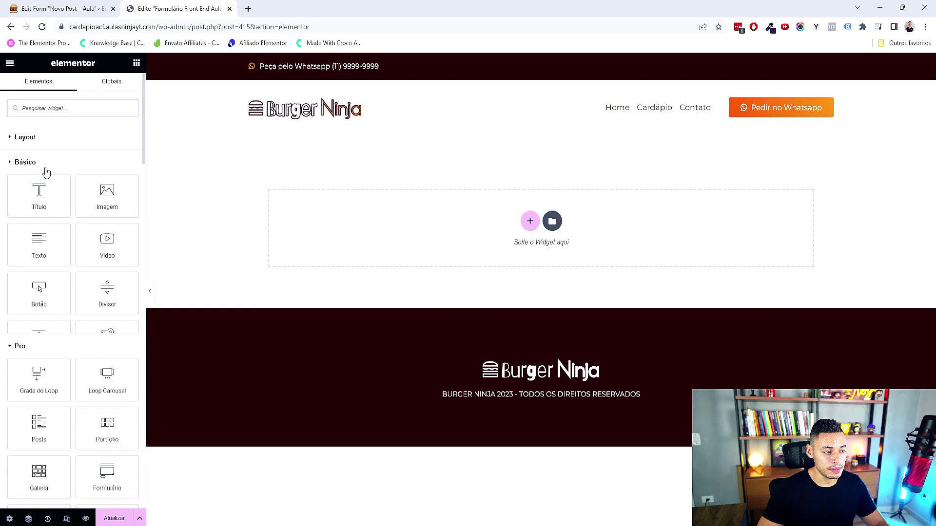
left_click(47, 189)
left_click(43, 212)
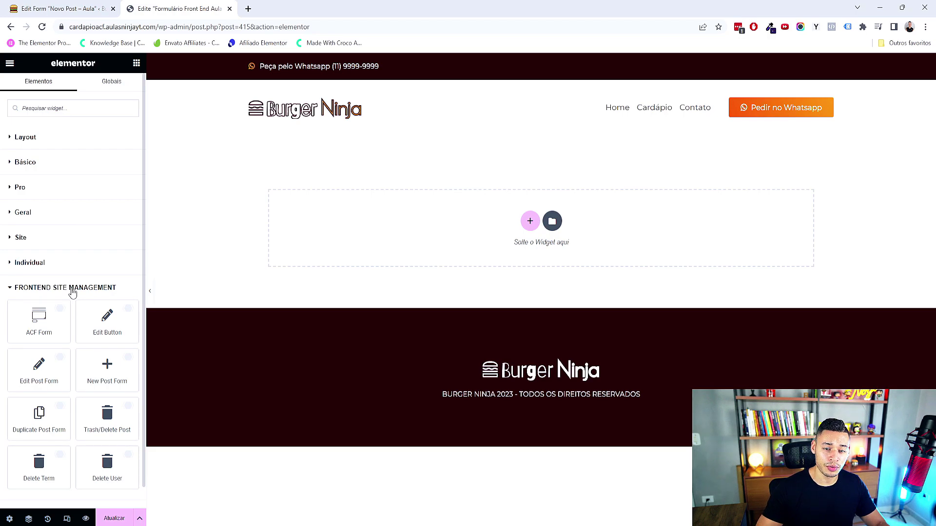
scroll(73, 291, "down", 1)
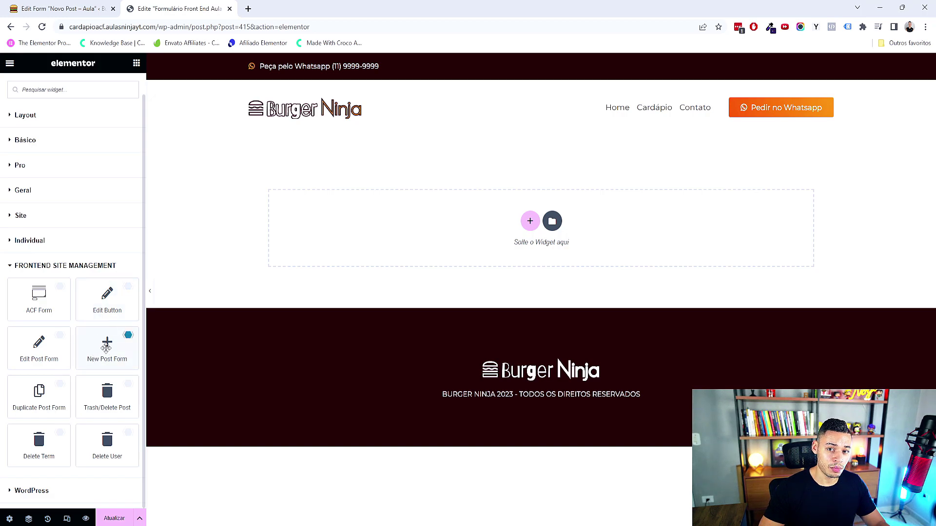
left_click_drag(107, 344, 413, 225)
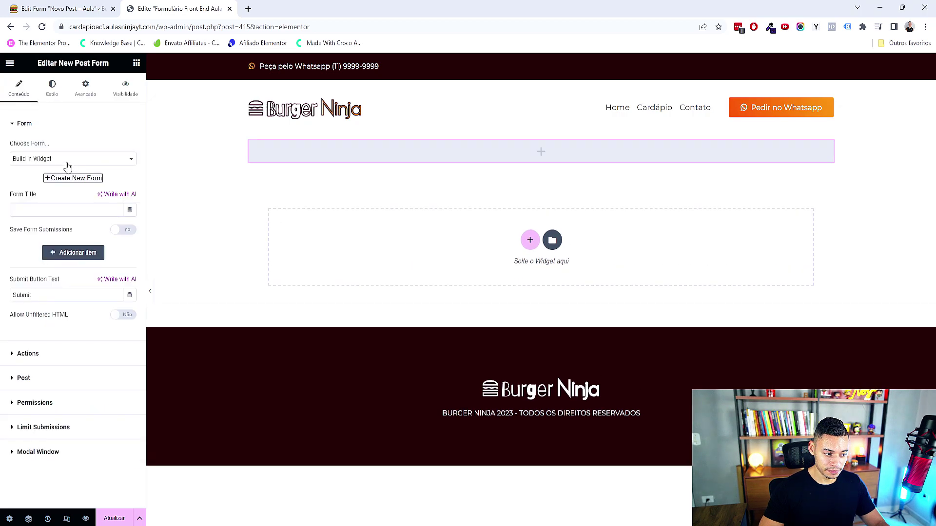
- Set the New Post Form widget to use the "Novo Post - Aula" form and update the page
left_click(68, 167)
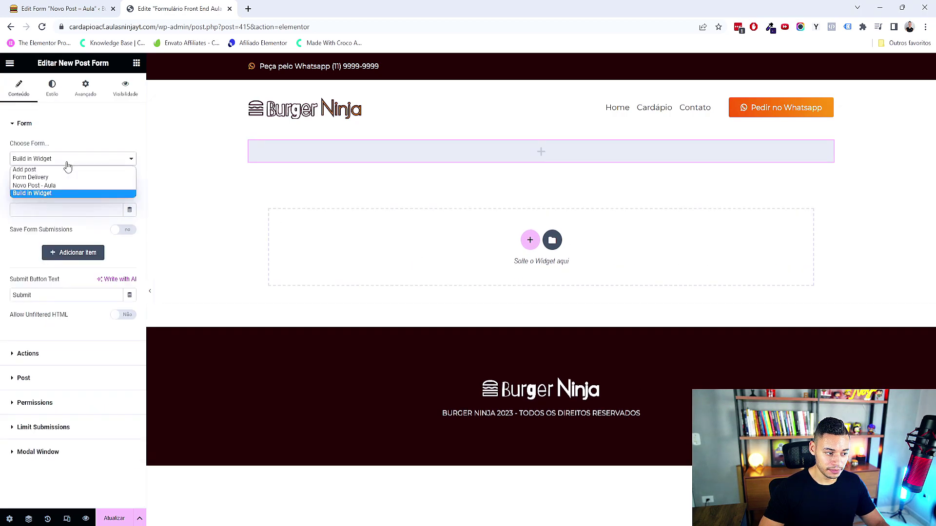
left_click(54, 186)
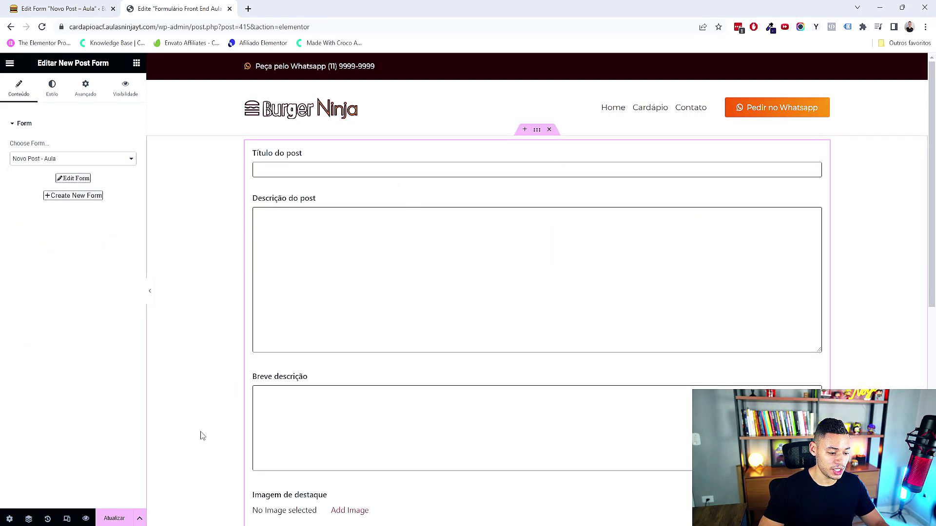
left_click(114, 518)
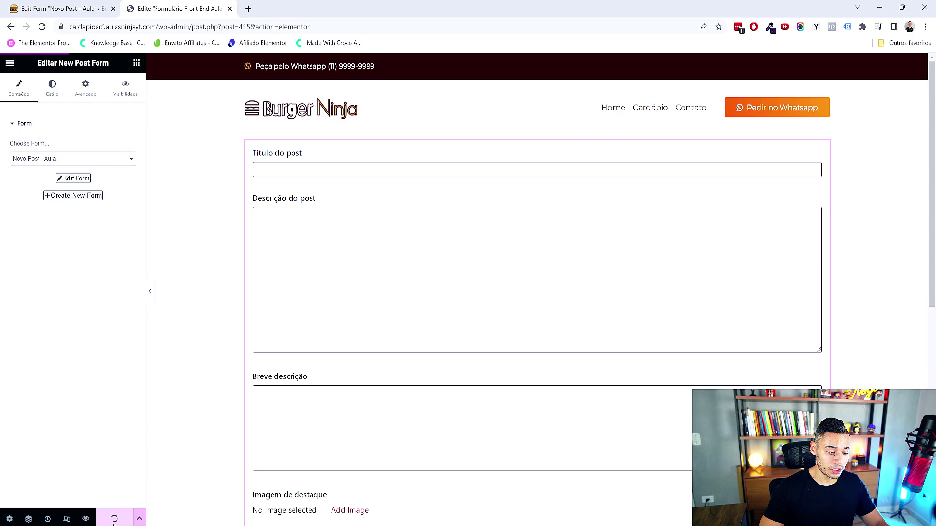
- Open the page preview in a separate tab and check the New Post Form widget's style settings in Elementor
left_click(86, 520)
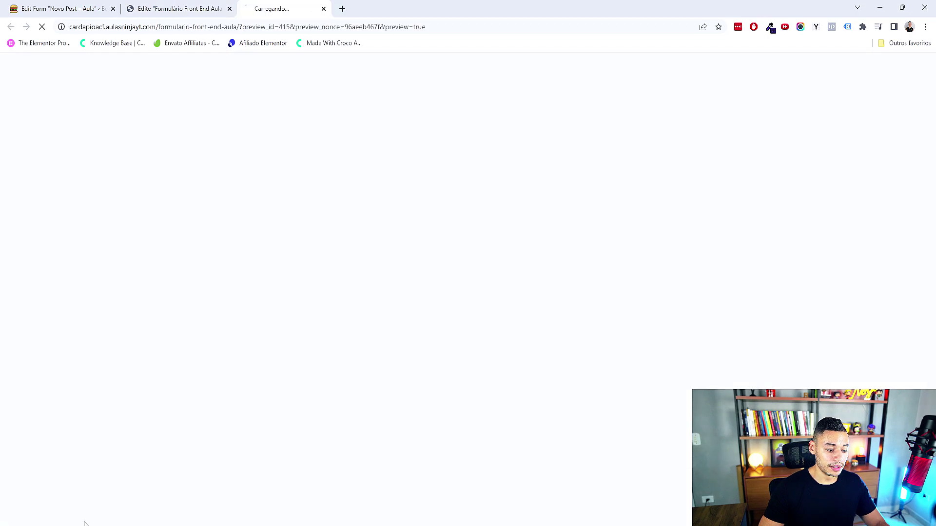
left_click(179, 10)
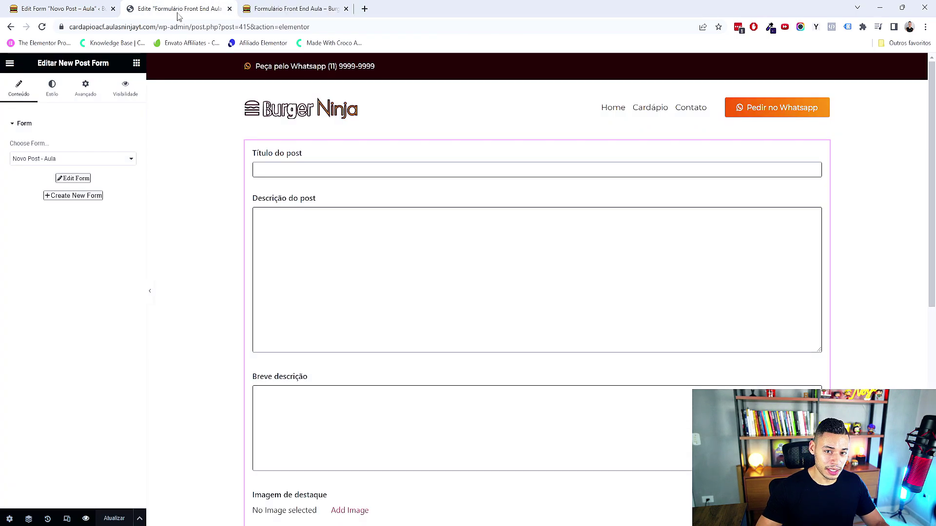
left_click(52, 89)
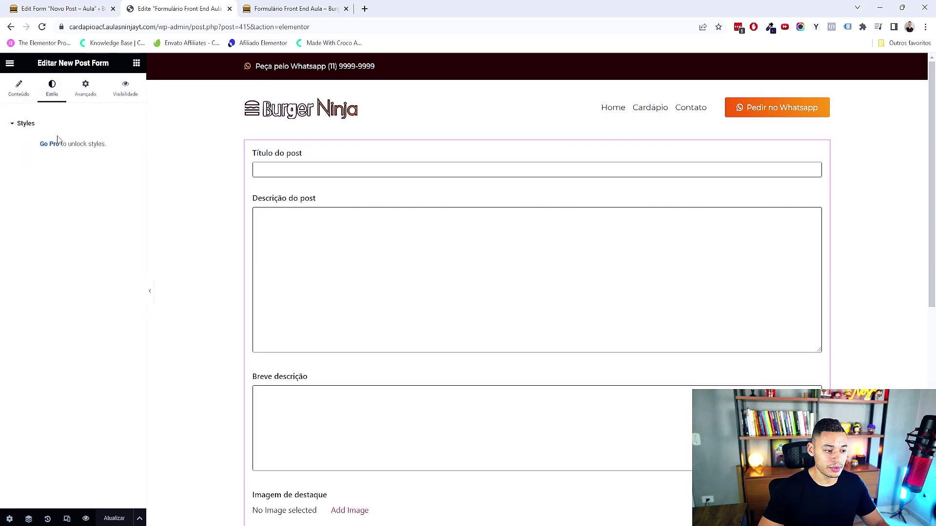
- Examine the form on the previewed page, from the post title field down to the submit button
left_click(316, 8)
scroll(339, 193, "down", 4)
scroll(341, 200, "down", 3)
scroll(341, 219, "up", 7)
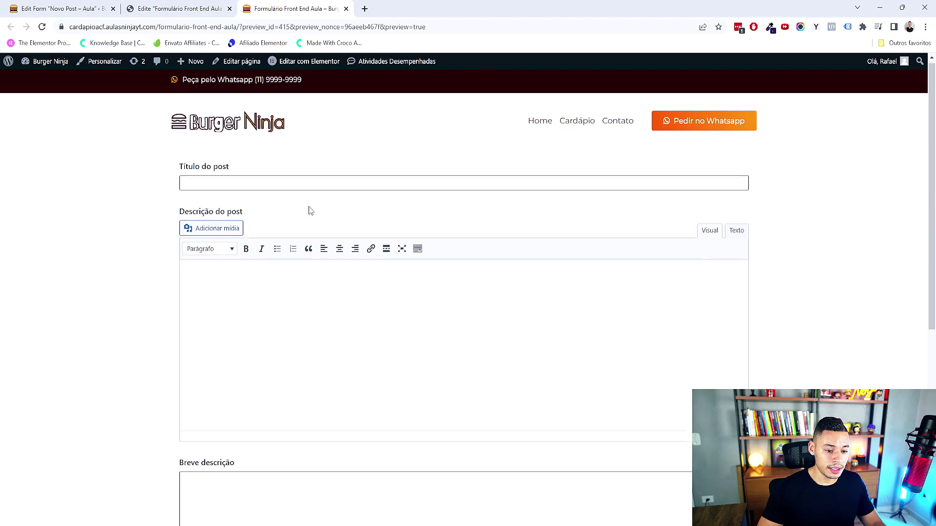
scroll(309, 206, "down", 7)
scroll(226, 329, "up", 3)
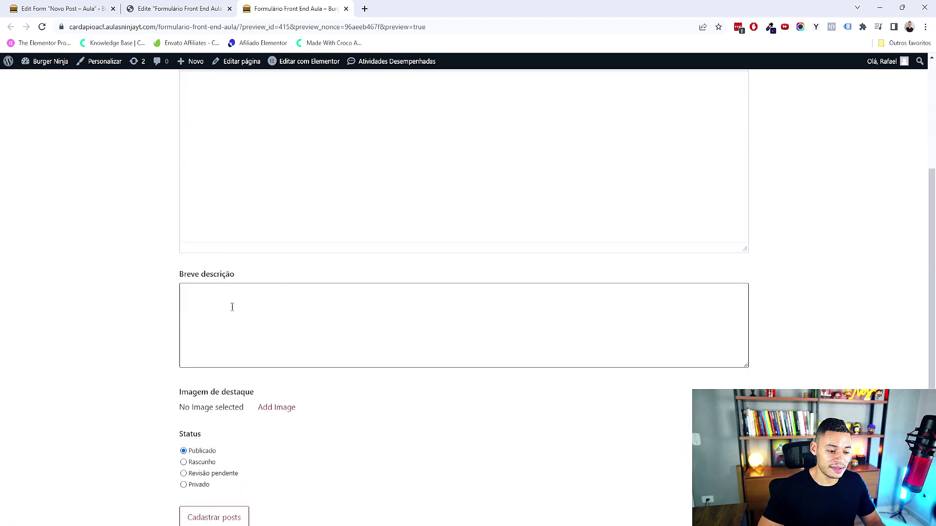
scroll(230, 307, "down", 3)
- Try a pink background on the "Cadastrar posts" button in the browser inspector, then close the inspector and reload the page
right_click(221, 371)
left_click(273, 361)
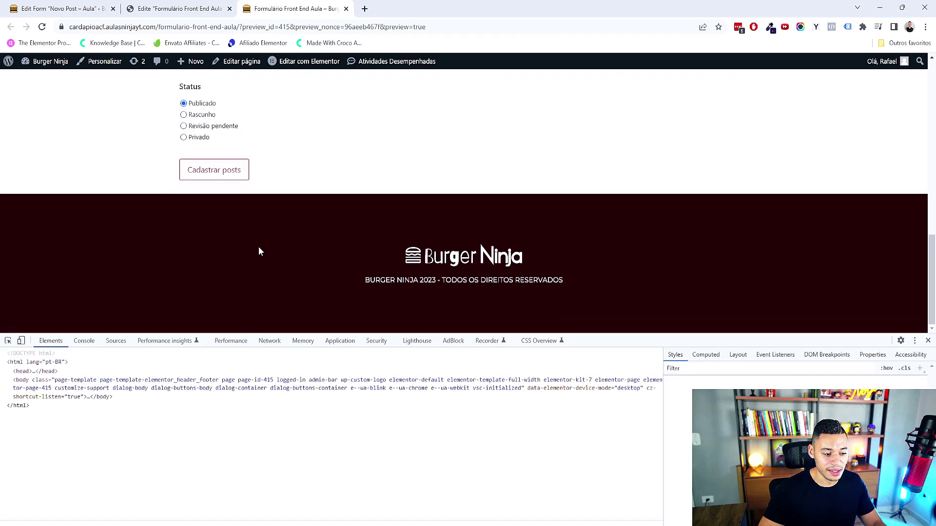
left_click(8, 341)
left_click(205, 177)
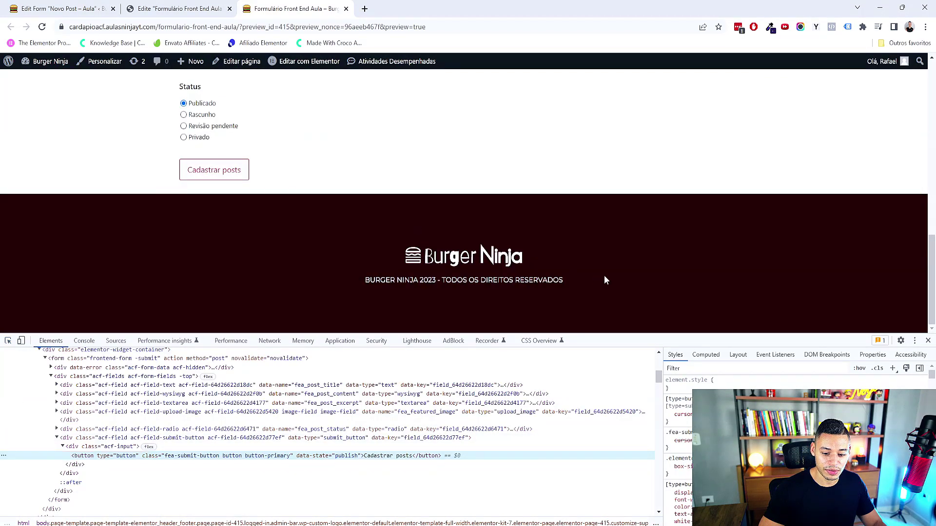
left_click(696, 507)
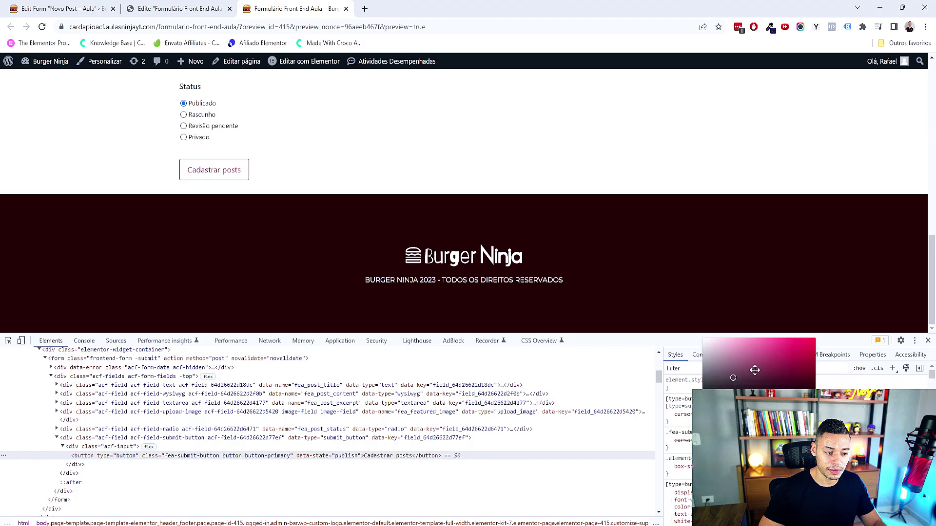
left_click(782, 347)
left_click_drag(806, 400, 766, 400)
left_click(927, 340)
key("F5")
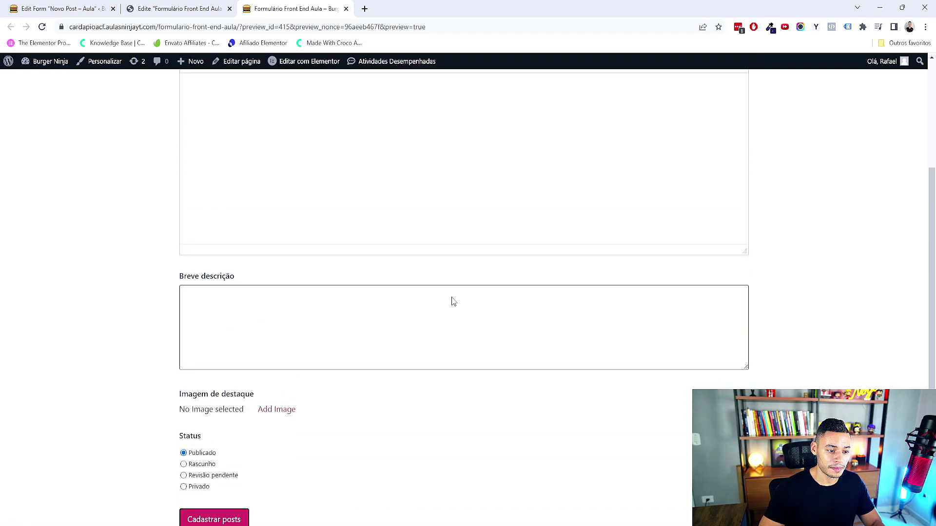
- Load the form page from its public address, without the preview parameters
left_click_drag(238, 27, 495, 29)
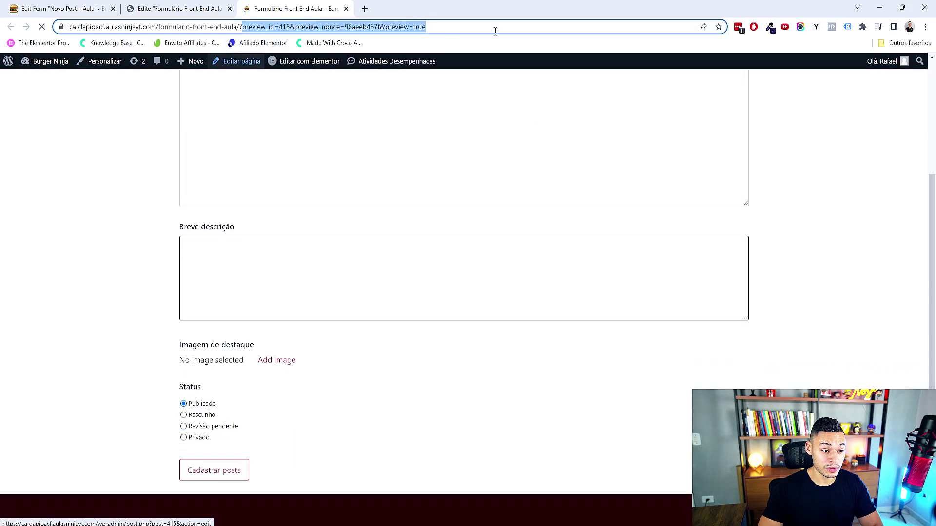
key("BackSpace")
key("Return")
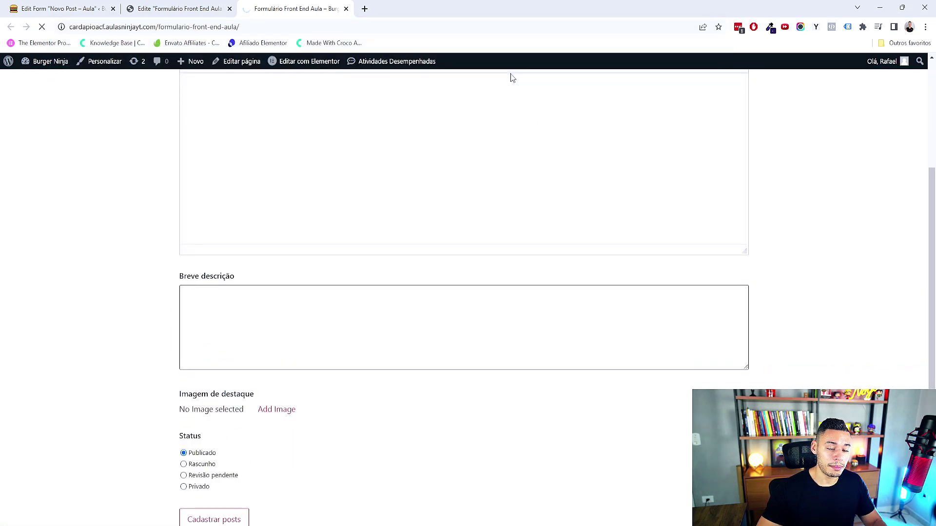
- Fill the "Título do post" field with the placeholder generator's title "Vestibulum rutrum mi nec elementum"
left_click(340, 187)
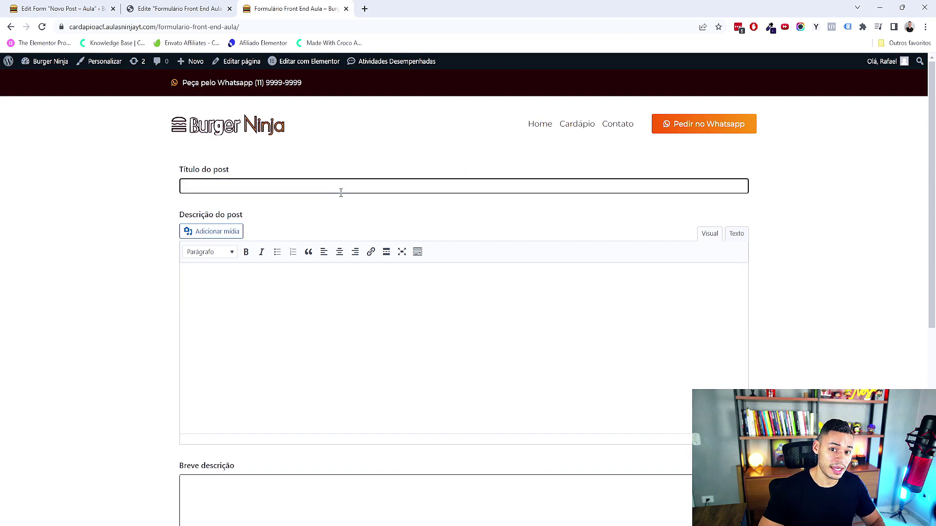
scroll(326, 205, "down", 7)
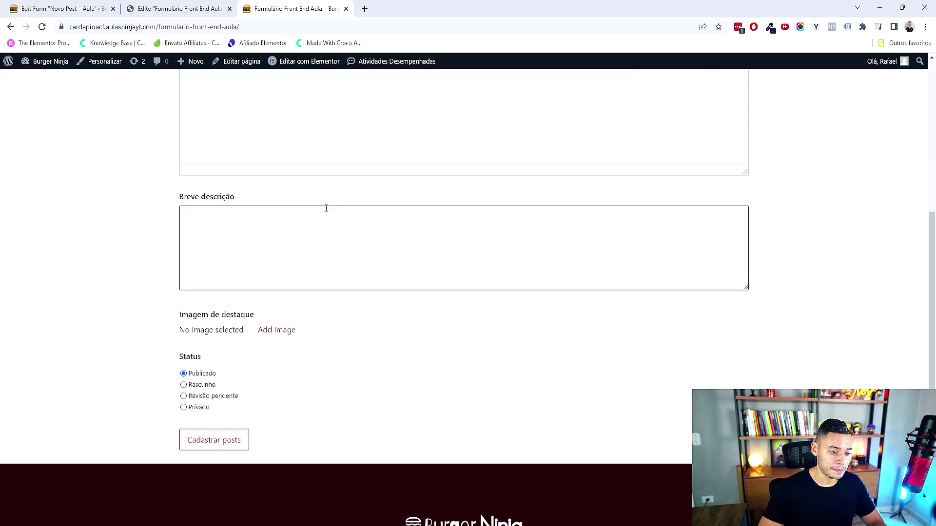
scroll(340, 244, "up", 4)
scroll(347, 324, "up", 3)
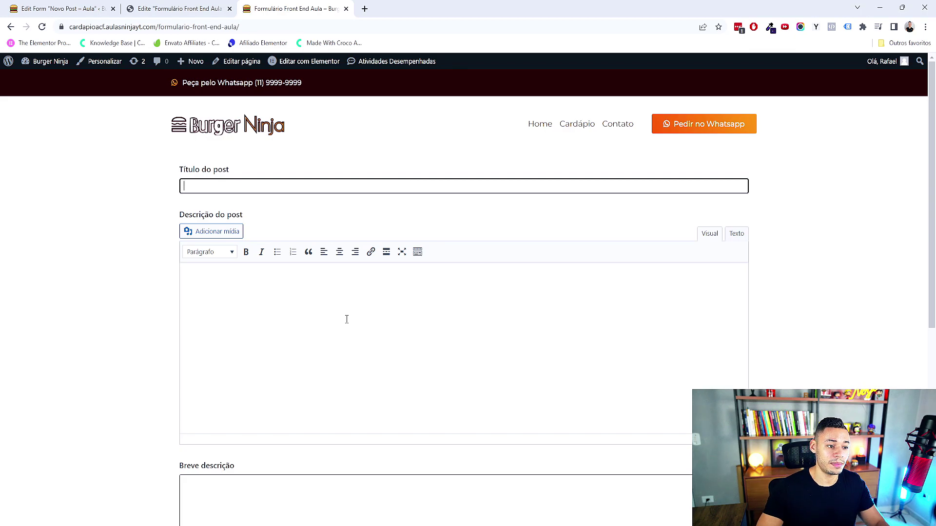
scroll(347, 318, "down", 2)
scroll(347, 315, "up", 2)
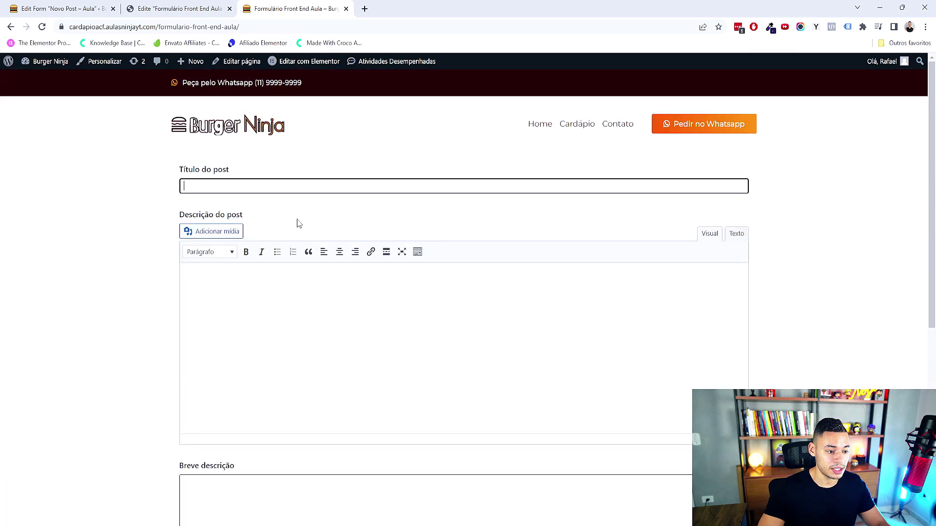
left_click(816, 30)
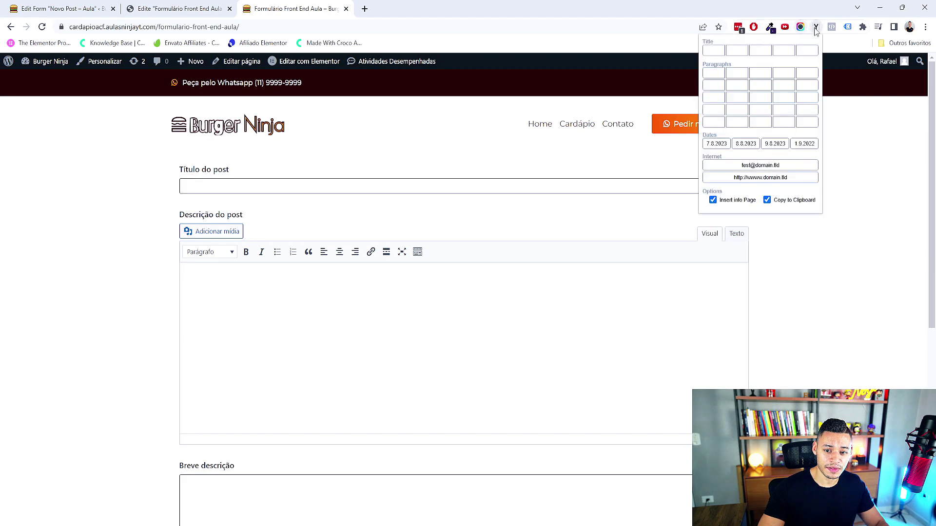
left_click(810, 52)
- Insert generated placeholder paragraphs into the "Descrição do post" editor
left_click(245, 289)
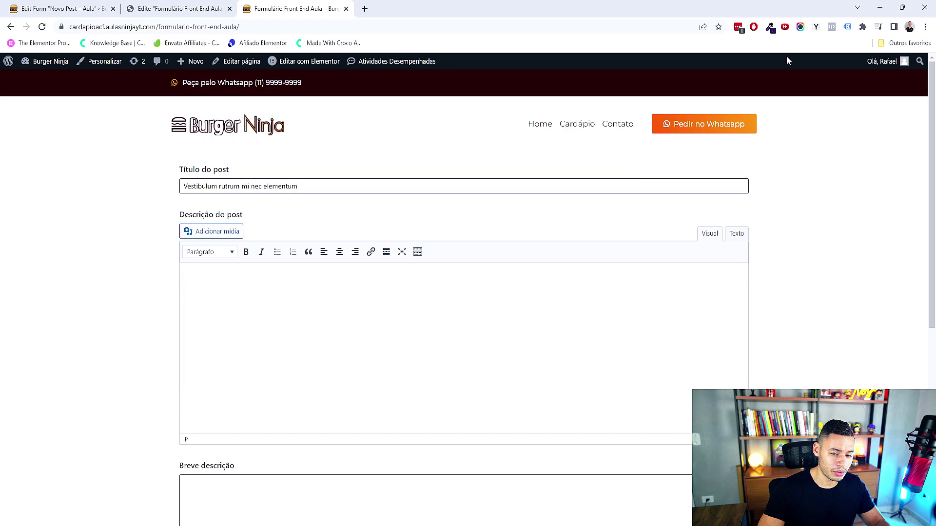
left_click(816, 28)
left_click(802, 95)
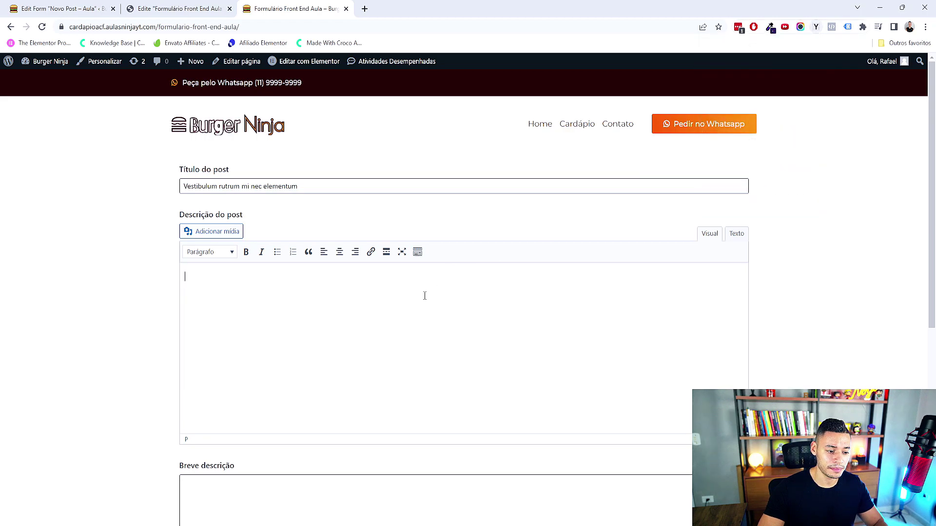
- Fill the "Breve descrição" field with the same two placeholder paragraphs, starting "Nunc interdum lacus sit amet orci"
scroll(400, 323, "down", 5)
left_click(312, 243)
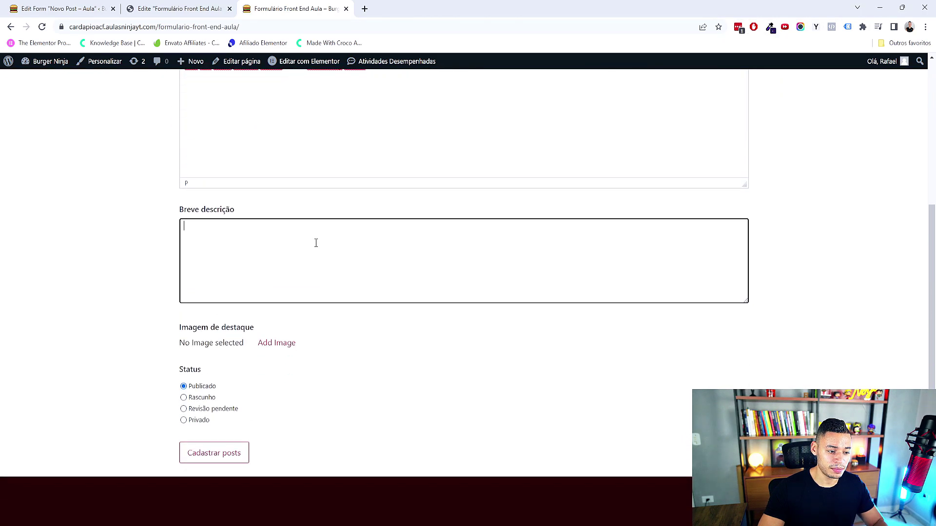
type("Nunc interdum lacus sit amet orci. Maecenas nec odio et ante tincidunt tempus. In hac habitasse platea dictumst. Quisque libero metus, condimentum nec, tempor a, commodo mollis, magna. Vestibulum dapibus nunc ac augue.  Praesent adipiscing. Pellentesque habitant morbi tristique senectus et netus et malesuada fames ac turpis egestas. Praesent vestibulum dapibus nibh. Donec vitae orci sed dolor rutrum auctor. Nunc nonummy metus.")
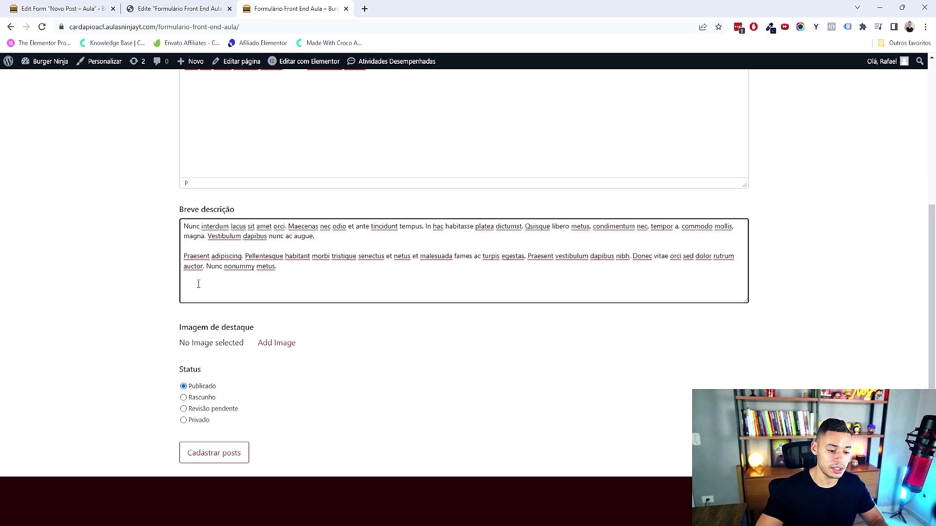
- Choose the computer desk photo from the media library as the featured image and submit the form with status Publicado
left_click(278, 347)
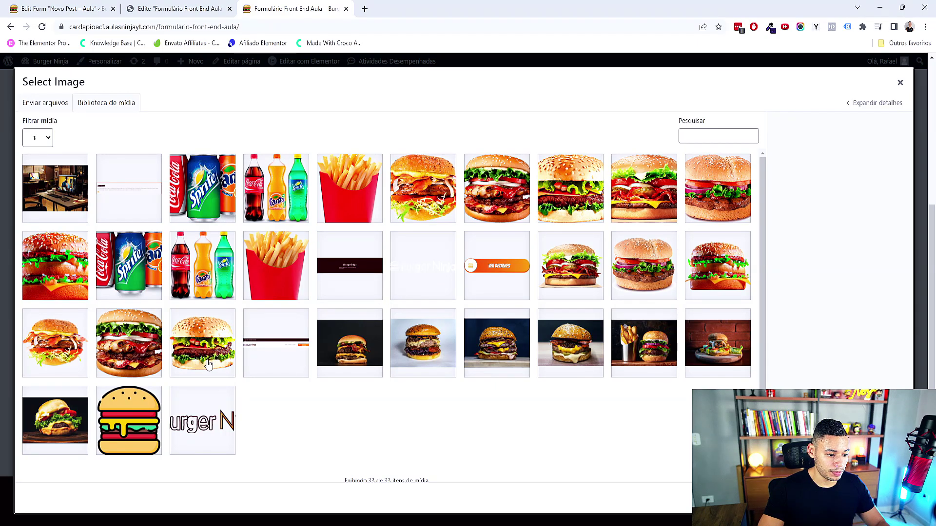
scroll(423, 324, "down", 1)
left_click(55, 178)
left_click(892, 502)
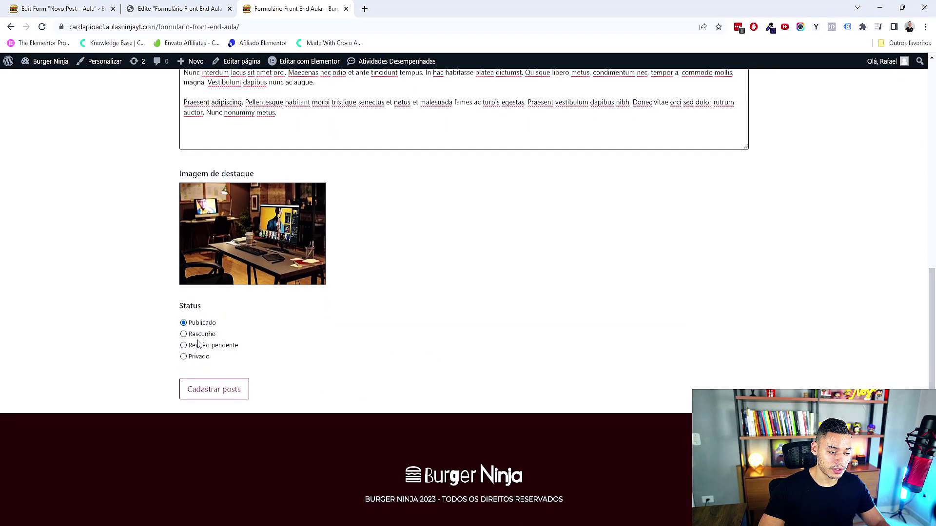
left_click(214, 394)
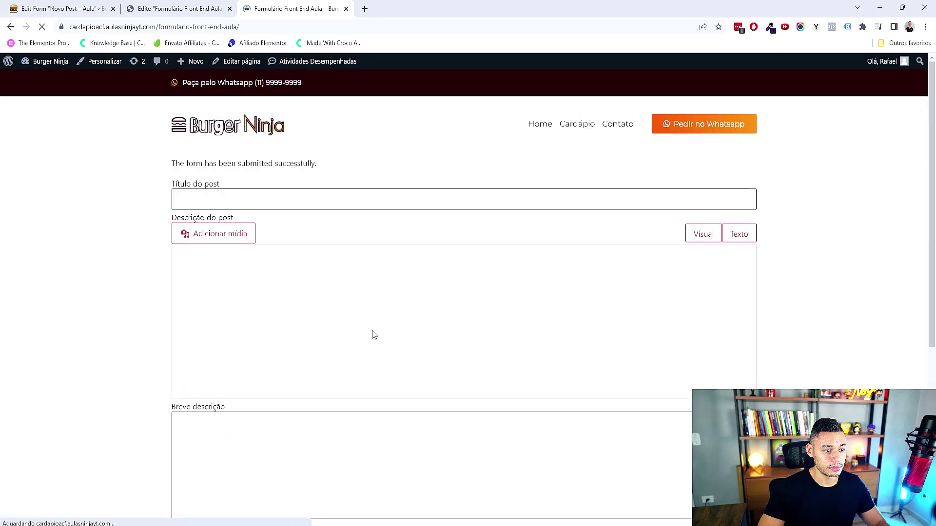
- Check the posts list for the submitted post and open "Vestibulum rutrum mi nec elementum" in the editor to inspect its content and settings
left_click(69, 6)
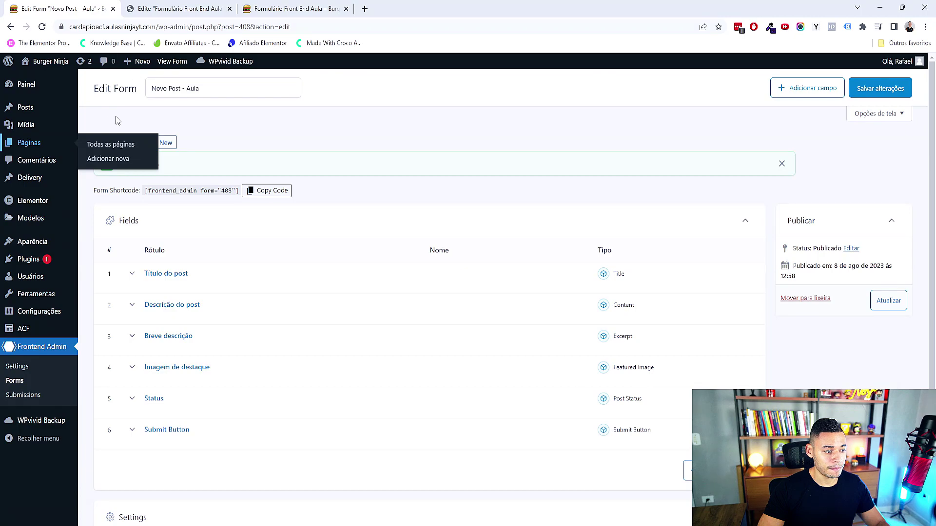
left_click(47, 114)
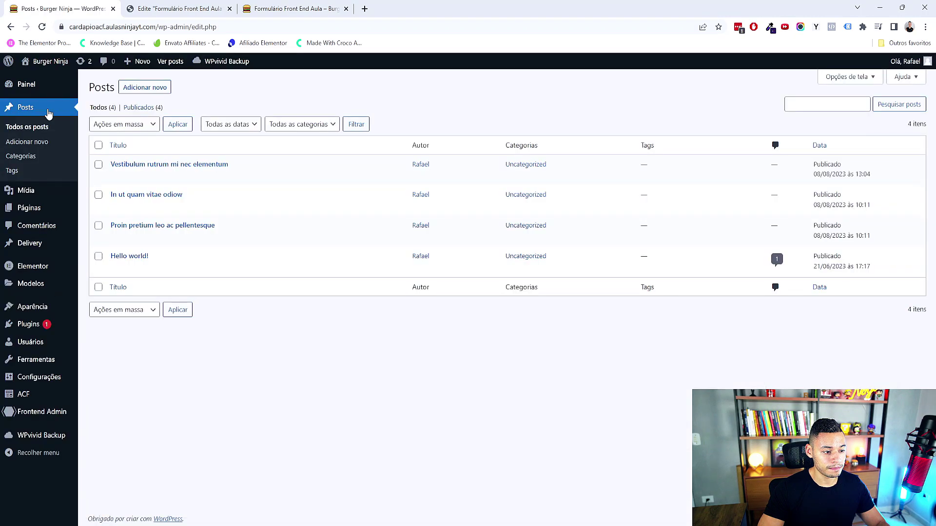
left_click(312, 8)
left_click(54, 9)
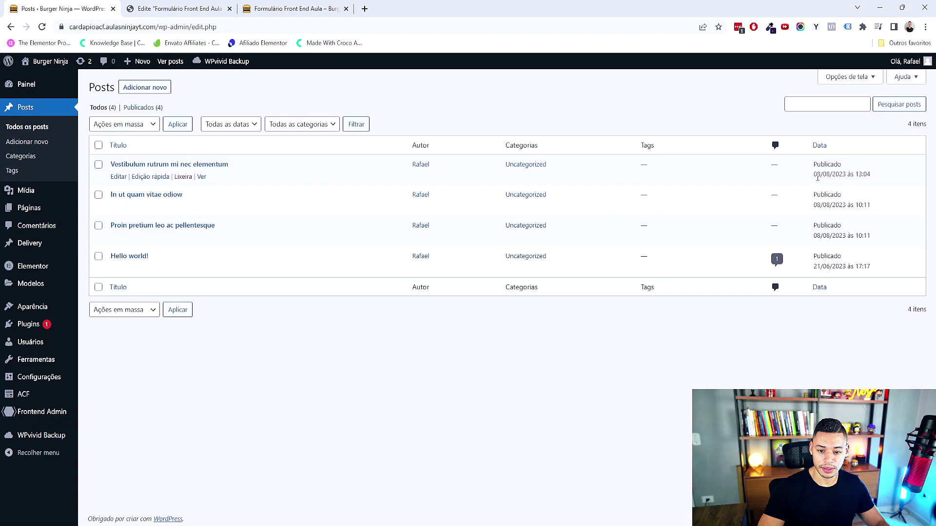
left_click(142, 164)
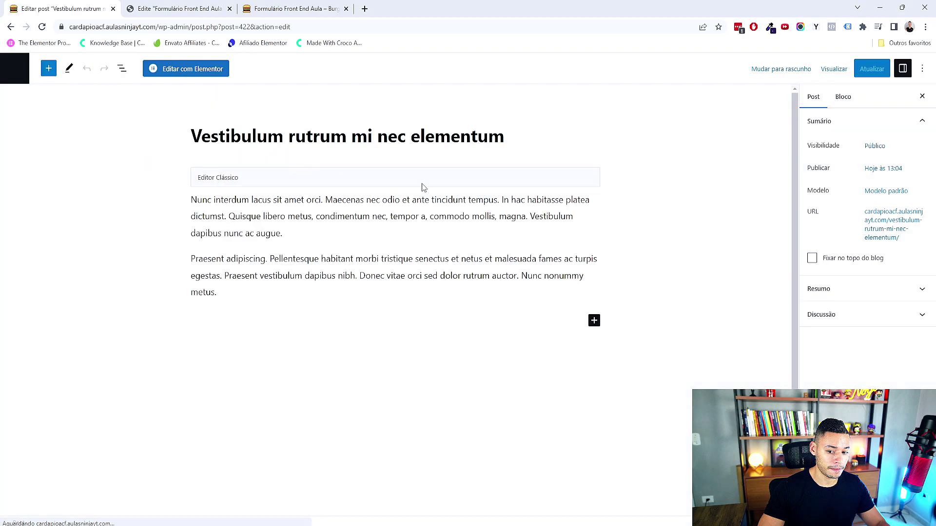
left_click(850, 291)
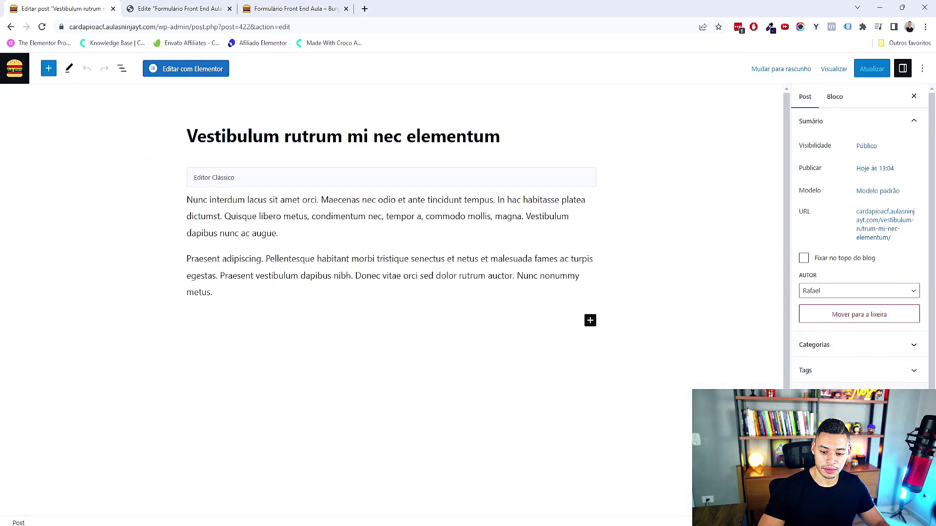
- Check the post's featured image, return to the posts list and preview "Vestibulum rutrum mi nec elementum" on the site
scroll(861, 244, "down", 3)
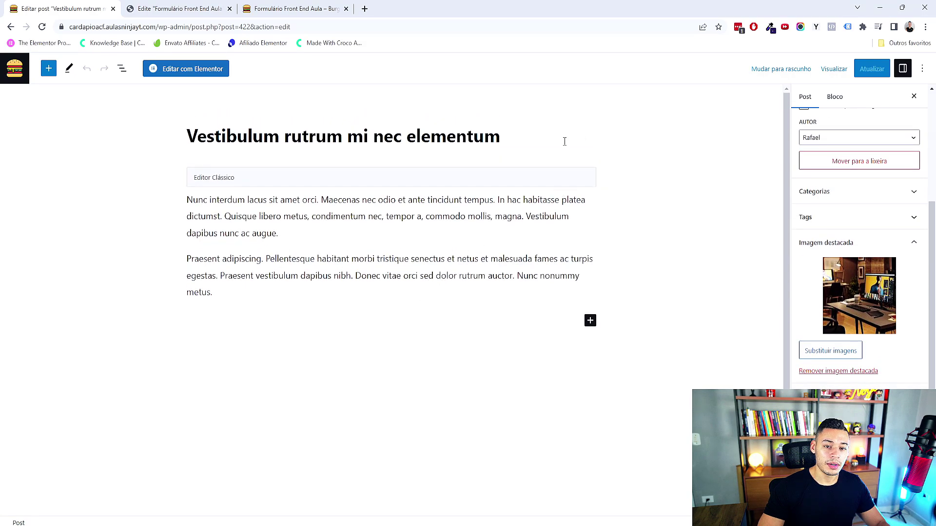
left_click(15, 68)
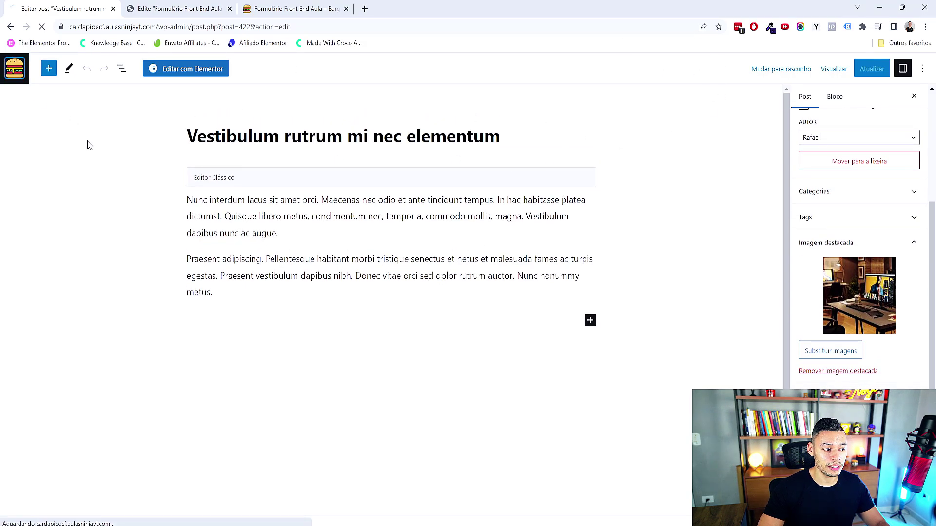
left_click(202, 176)
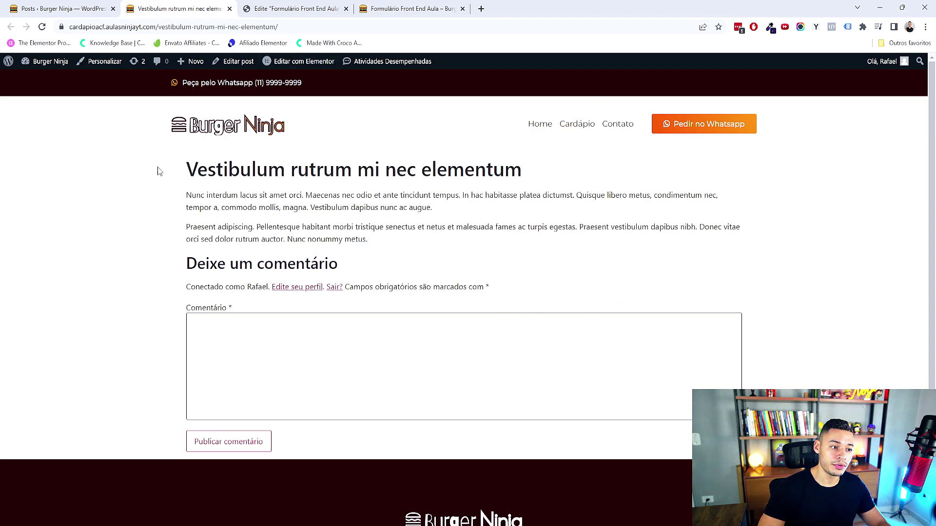
left_click(59, 8)
left_click(230, 9)
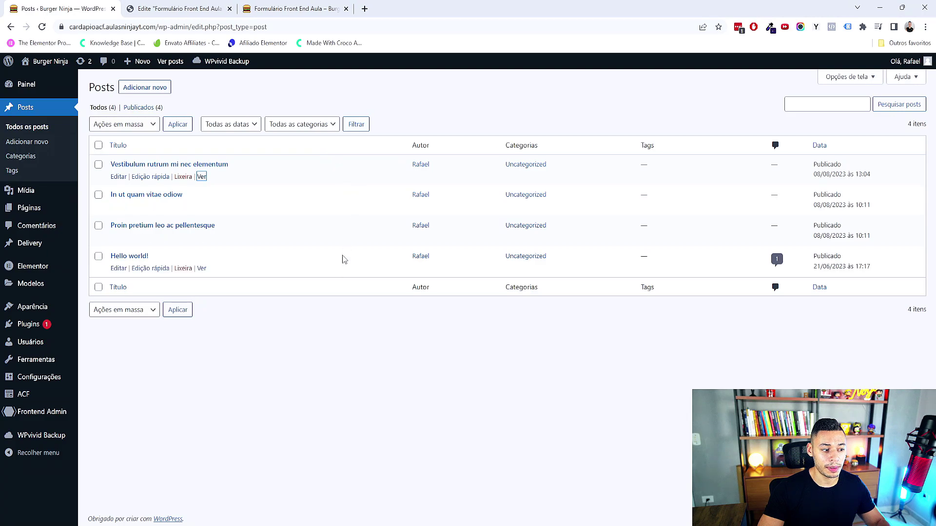
- Open the Burger Ninja site in a separate tab, look through the burger menu on its home page and close it
mouse_move(34, 284)
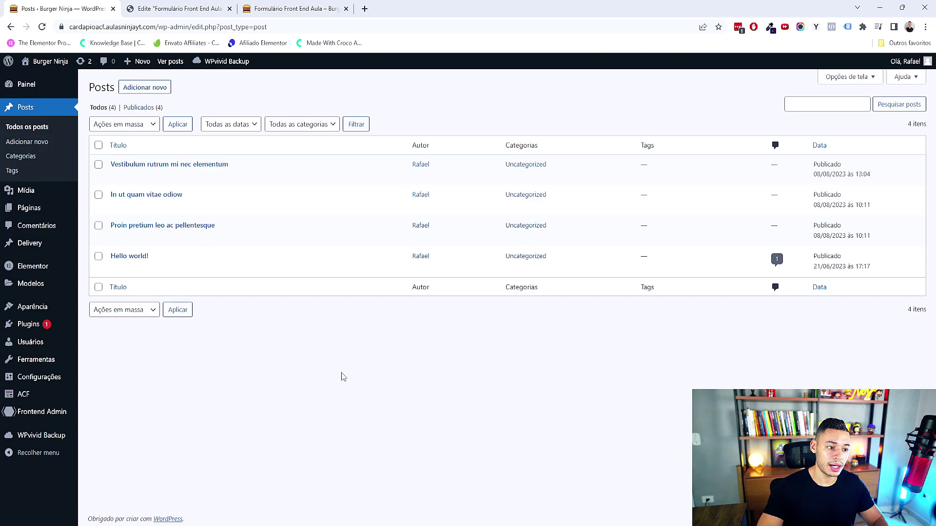
mouse_move(49, 62)
left_click(53, 81, "ctrl+shift")
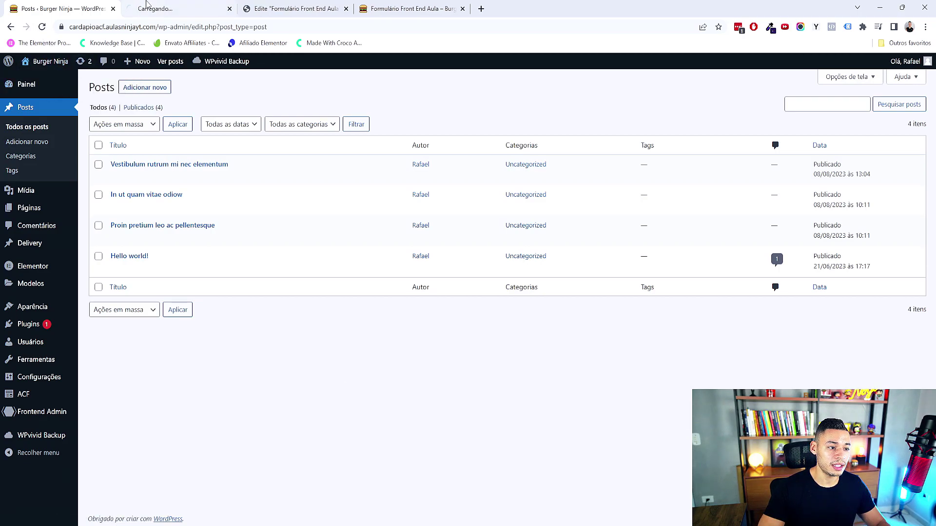
scroll(412, 166, "down", 10)
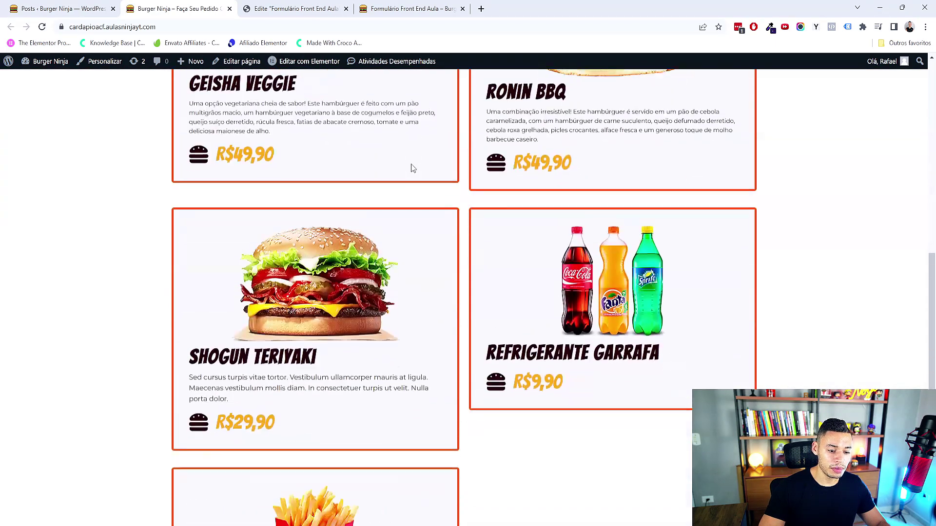
scroll(393, 205, "up", 10)
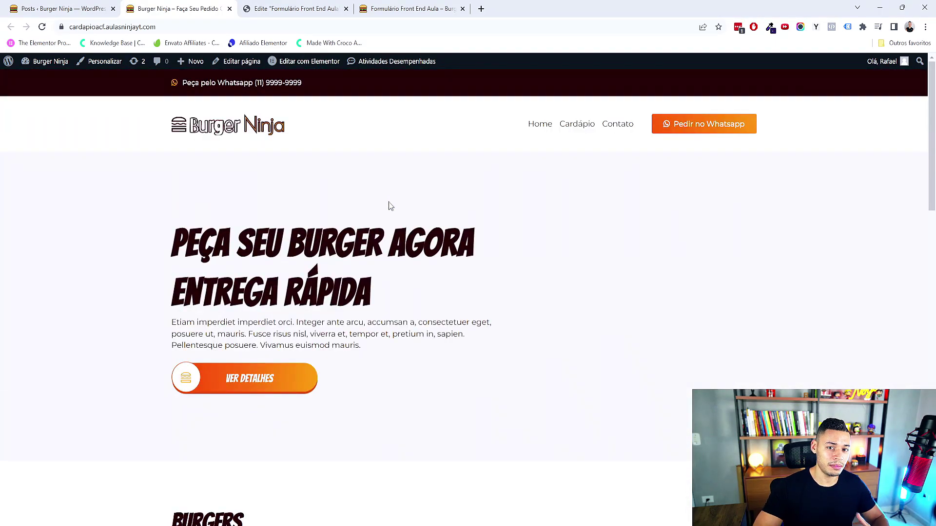
left_click(229, 9)
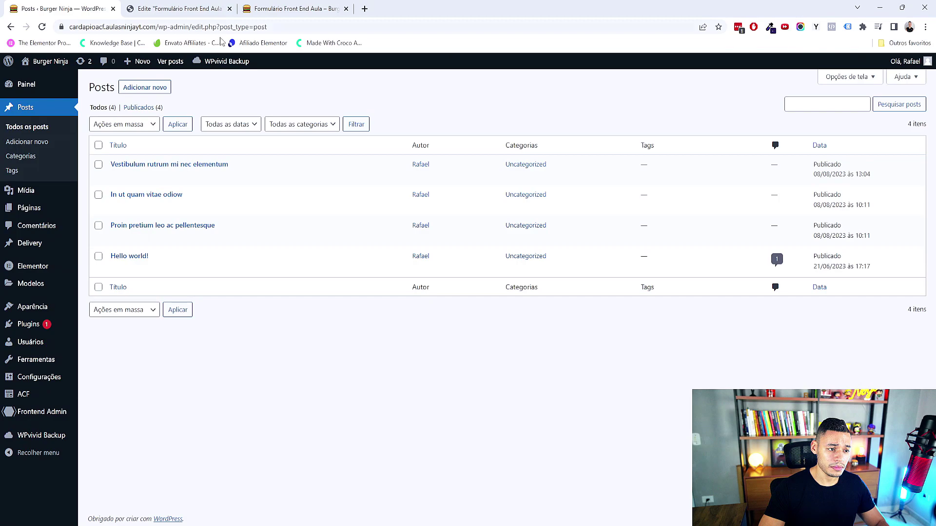
- Close the Elementor editor and the published "Formulário Front End Aula" page, keeping only the posts list open
left_click(221, 10)
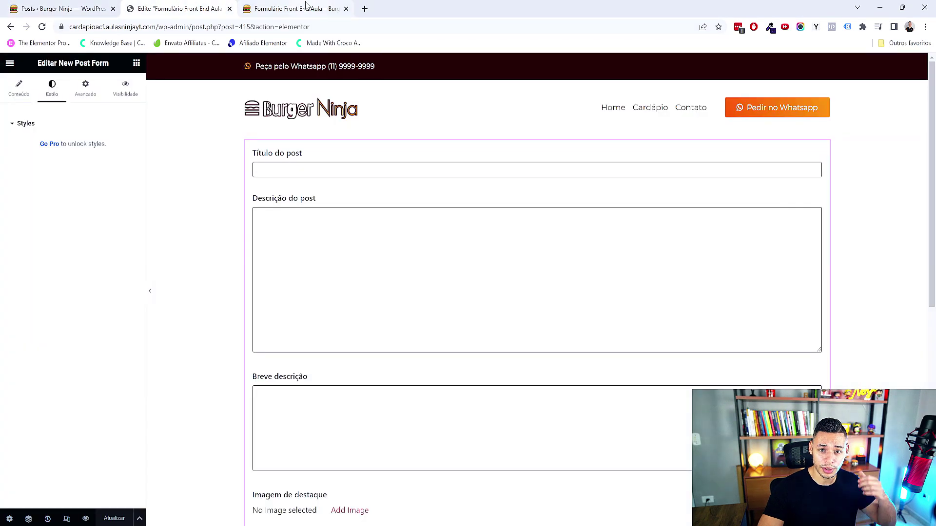
mouse_move(306, 5)
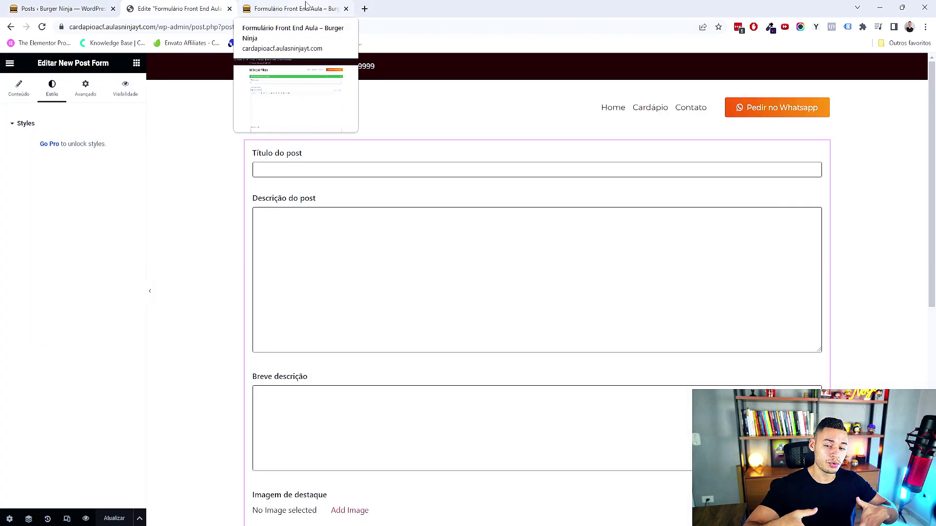
left_click(306, 5)
left_click(346, 9)
left_click(229, 8)
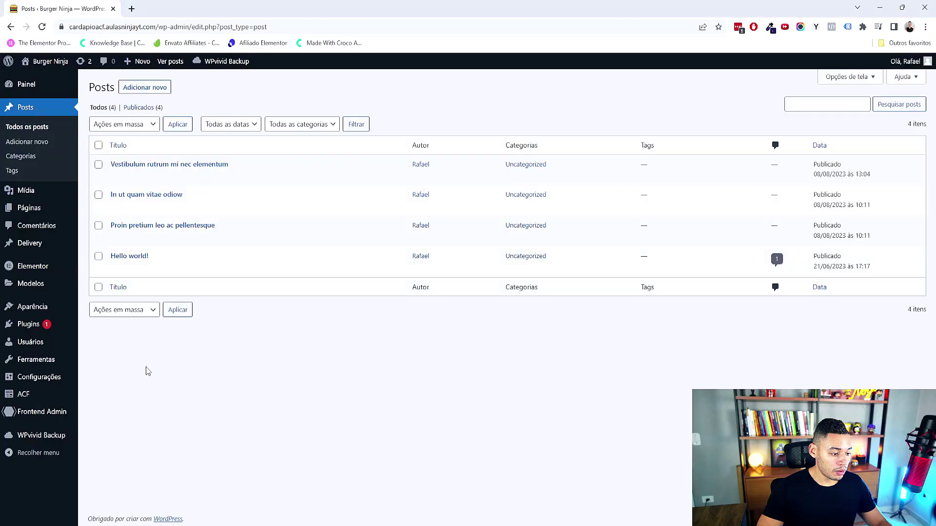
- Open the ACF post types list and look over the existing Delivery entries in a separate tab
mouse_move(64, 401)
left_click(112, 411)
mouse_move(217, 263)
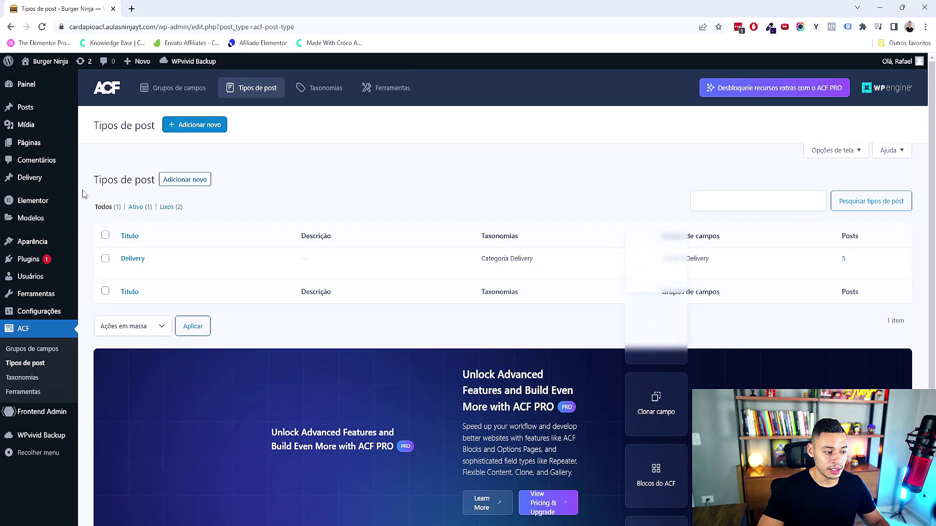
middle_click(95, 180)
left_click(146, 8)
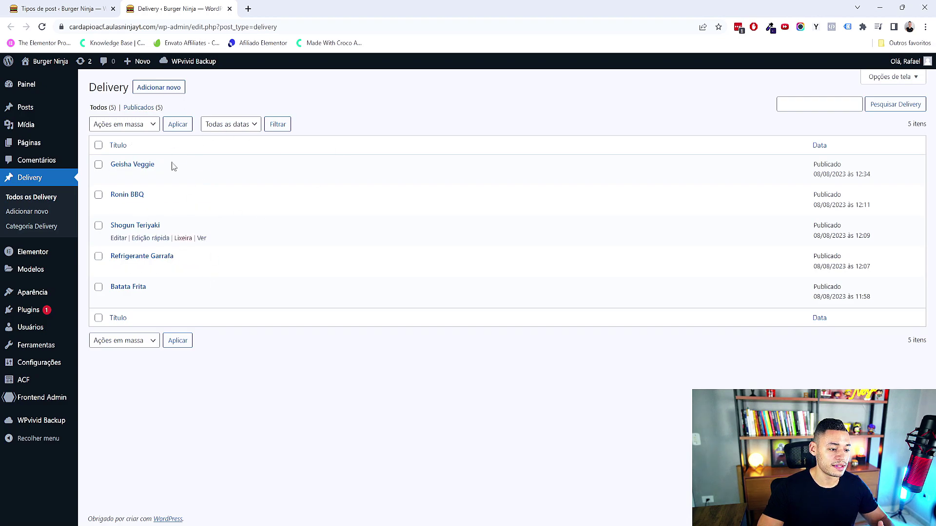
key("ctrl+w")
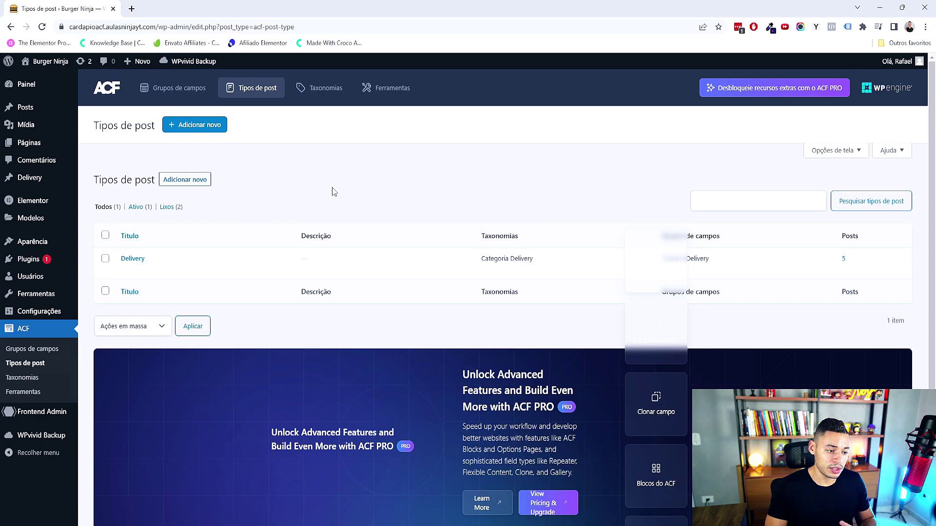
- Inspect the "Campos Delivery" field group in ACF and return to the post types list
left_click(54, 349)
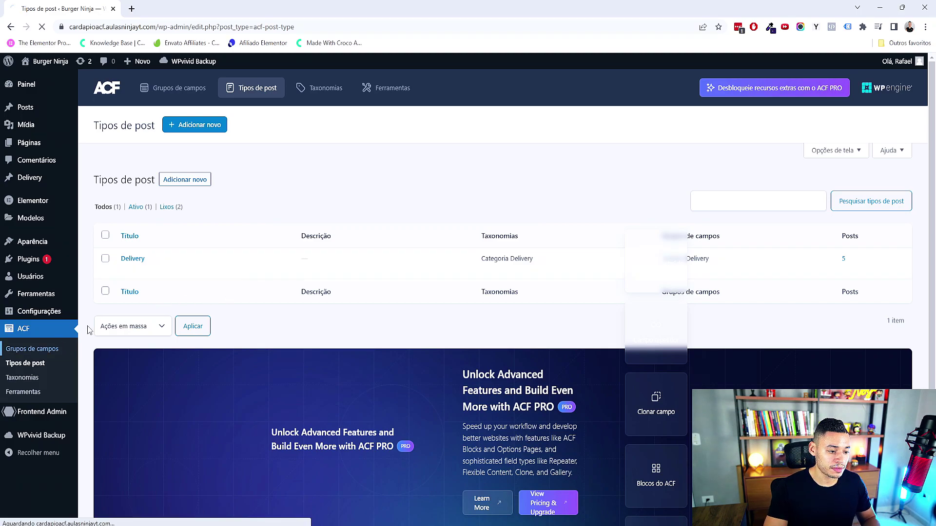
left_click(157, 258)
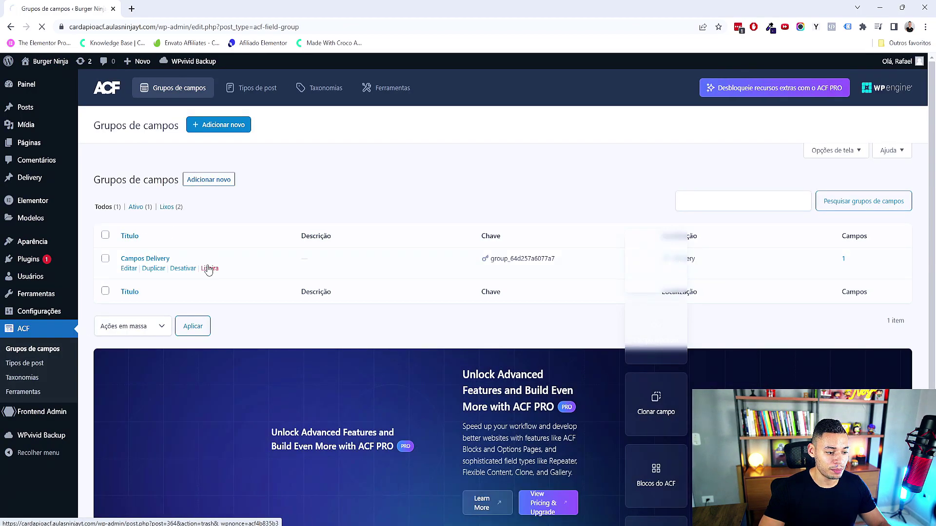
left_click(70, 364)
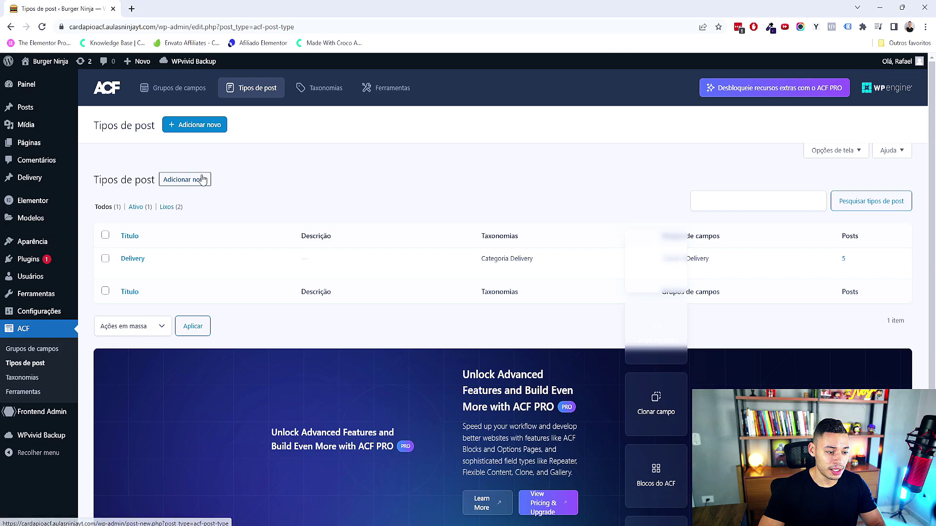
- Open the Delivery post type for editing and examine its supported features under the advanced settings
left_click(143, 259)
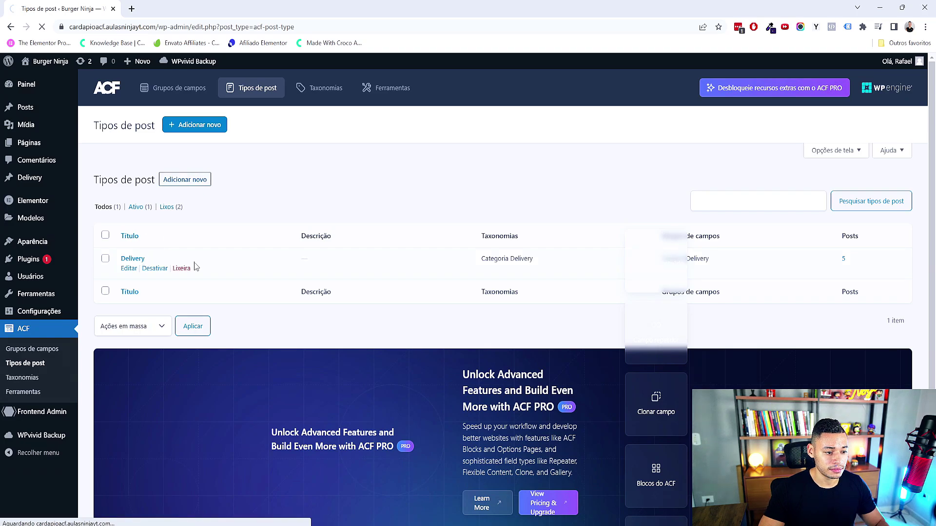
scroll(240, 234, "down", 3)
scroll(261, 237, "down", 6)
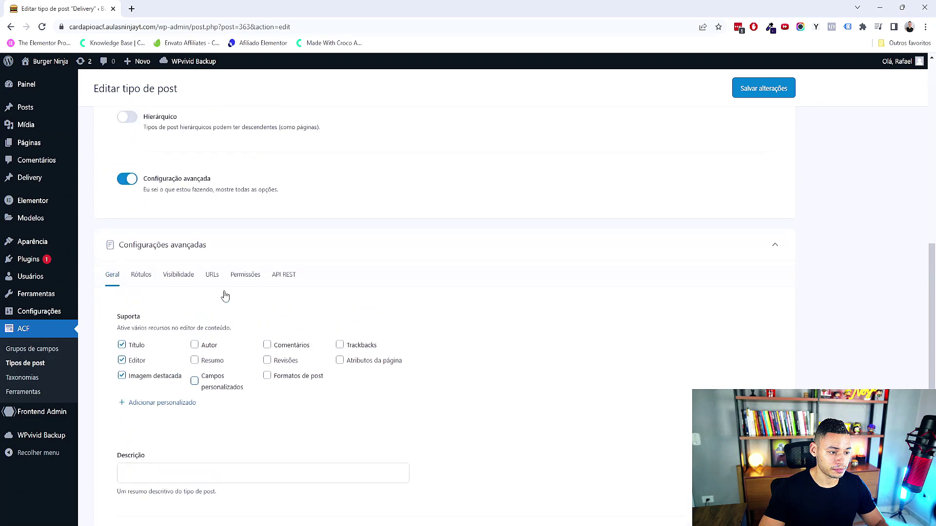
scroll(225, 296, "up", 6)
scroll(257, 317, "down", 7)
scroll(267, 323, "down", 1)
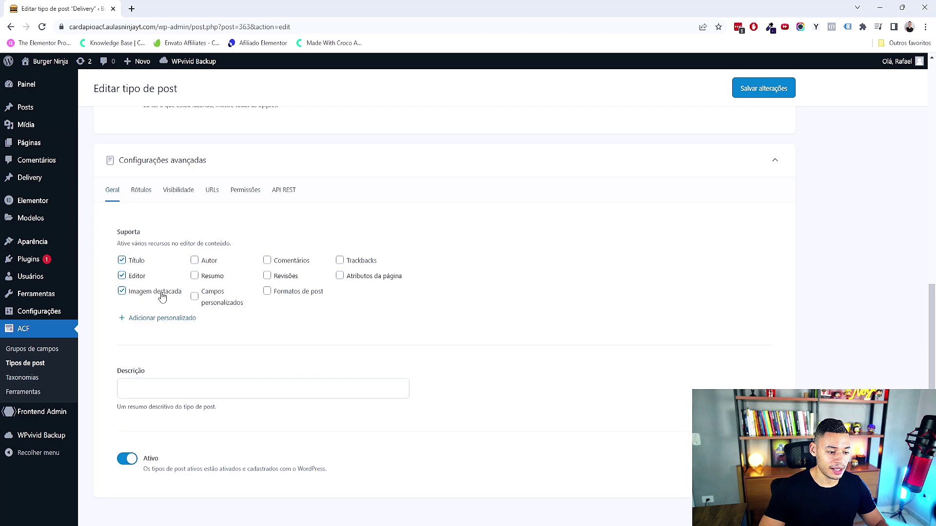
left_click(123, 277)
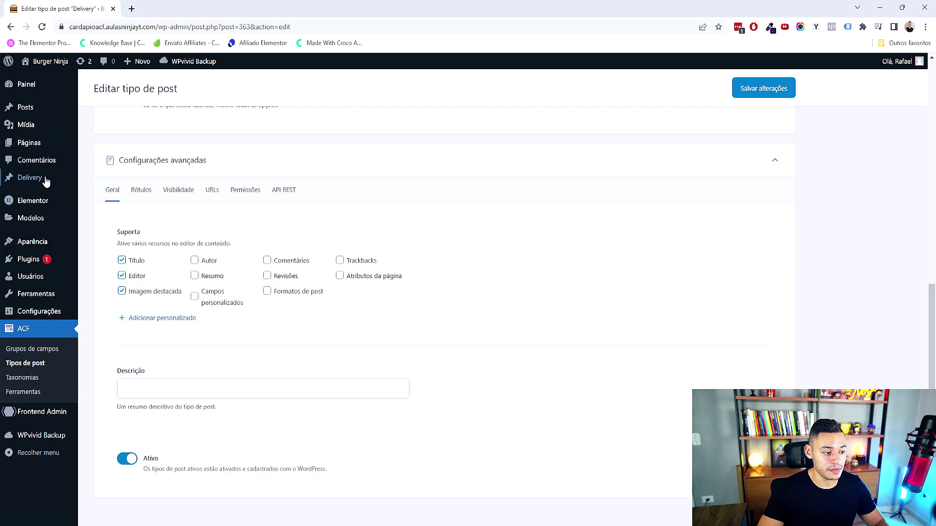
- Open a blank Delivery entry to examine its available fields, then close it and return to the post type settings
mouse_move(29, 177)
middle_click(100, 193)
key("ctrl+Tab")
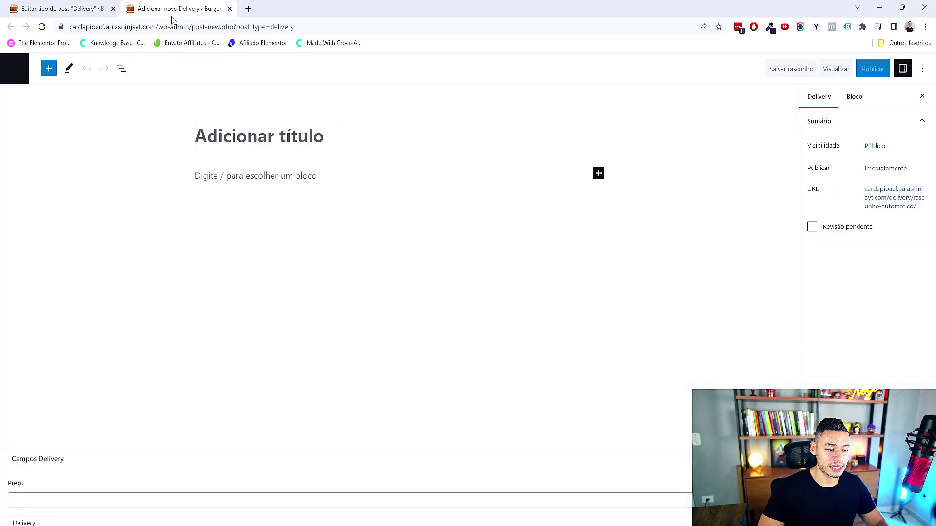
left_click(229, 8)
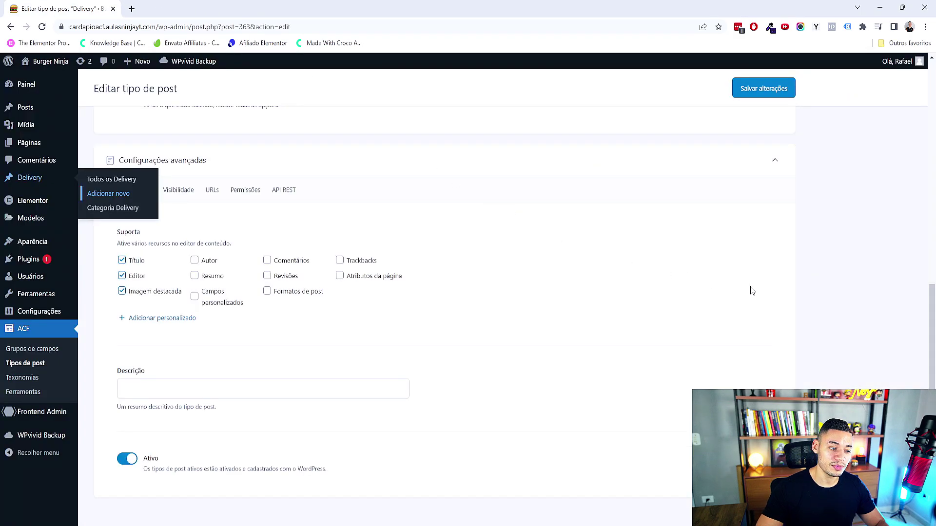
scroll(603, 304, "up", 2)
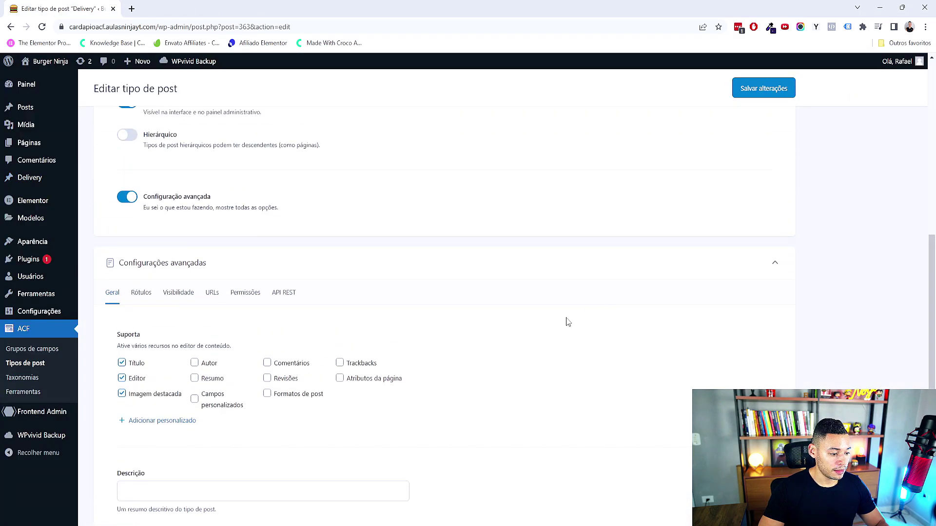
- Start a new form in Frontend Admin in a separate tab and keep its type as Frontend Form
mouse_move(63, 412)
middle_click(103, 427)
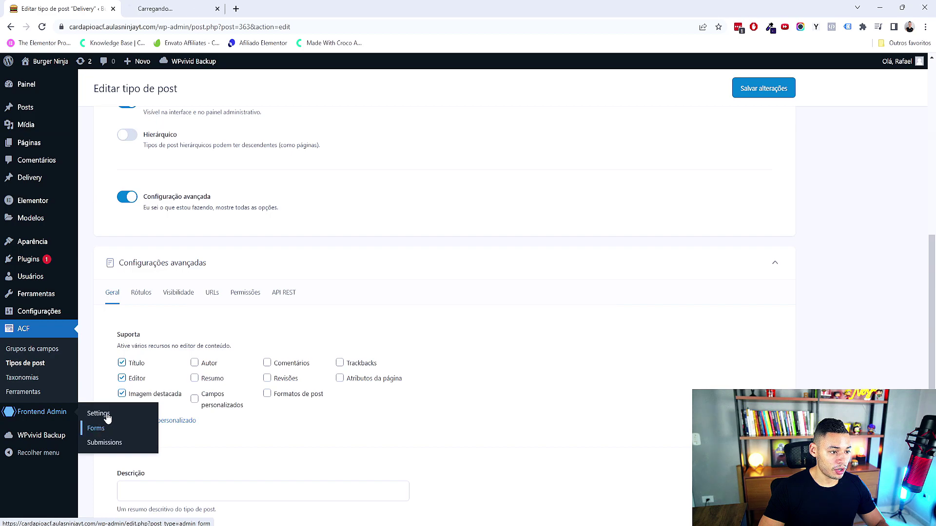
key("ctrl+Tab")
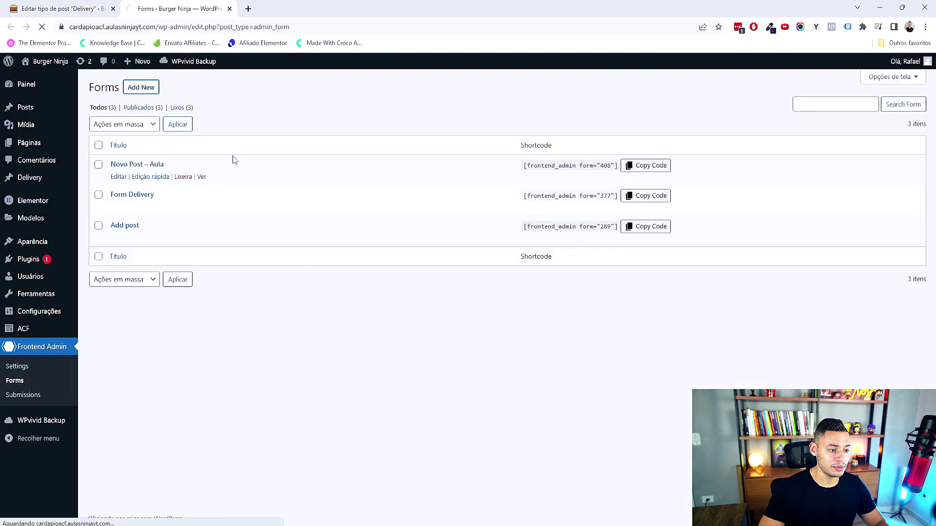
left_click(219, 163)
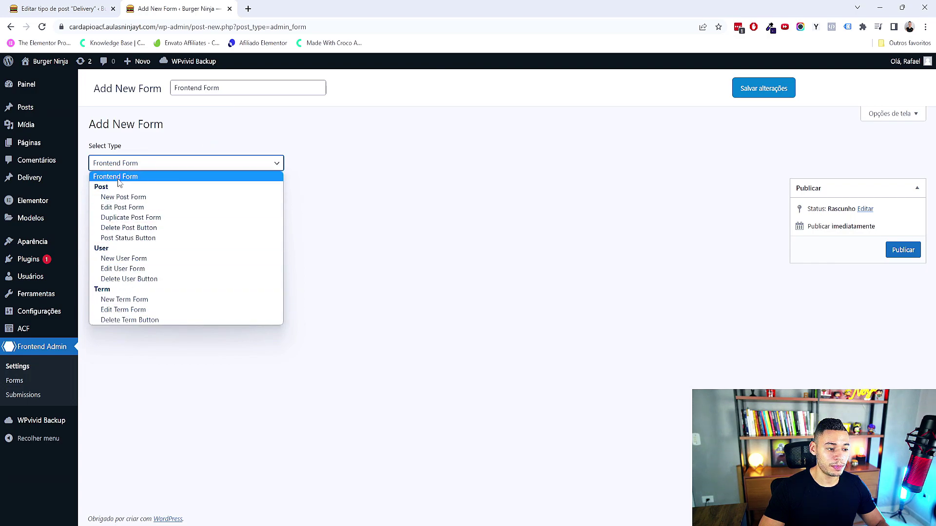
left_click(130, 177)
- Title the new form "Form Front End - Delivery Aula" and publish it
left_click(223, 88)
left_click_drag(223, 88, 167, 89)
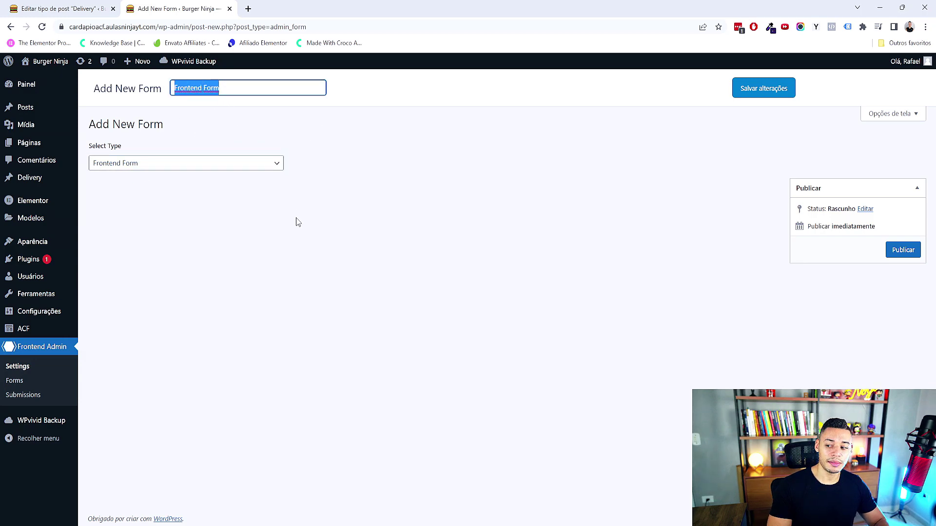
type("Form Fro")
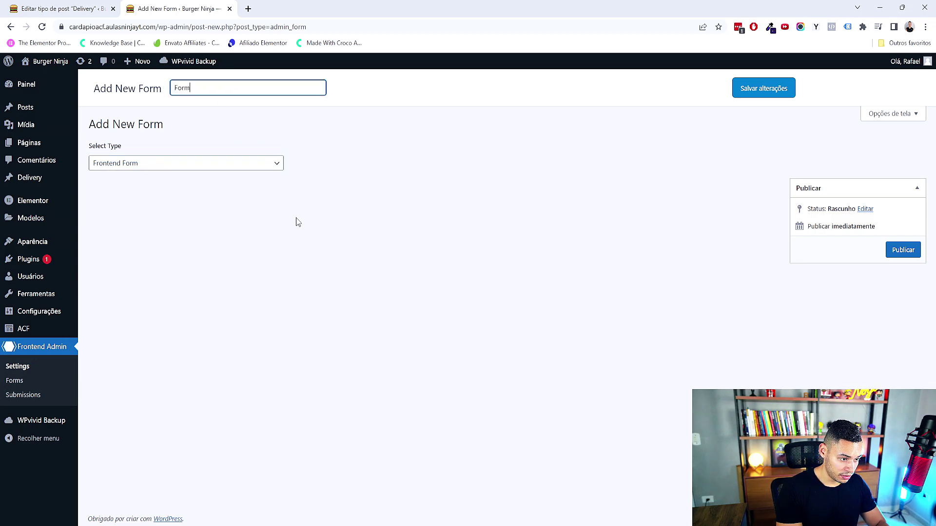
type("nt End - Delivery Aula")
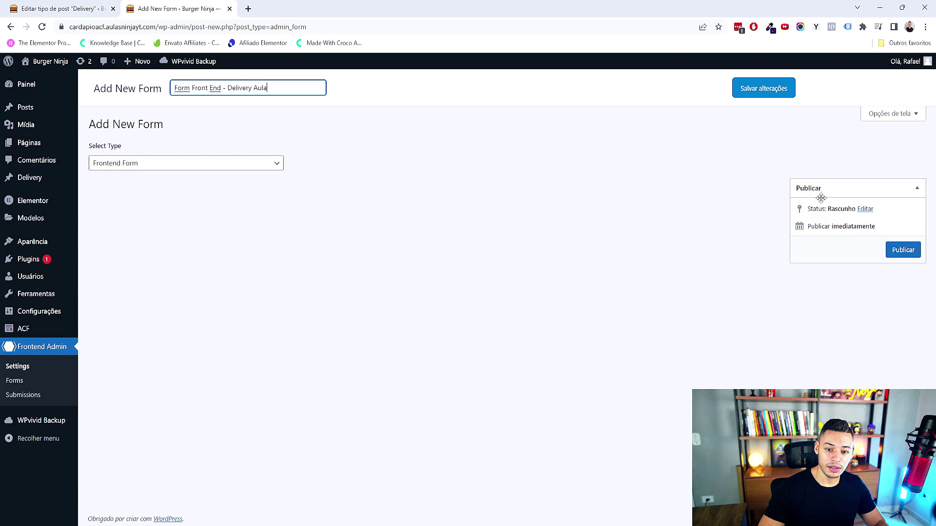
left_click(902, 250)
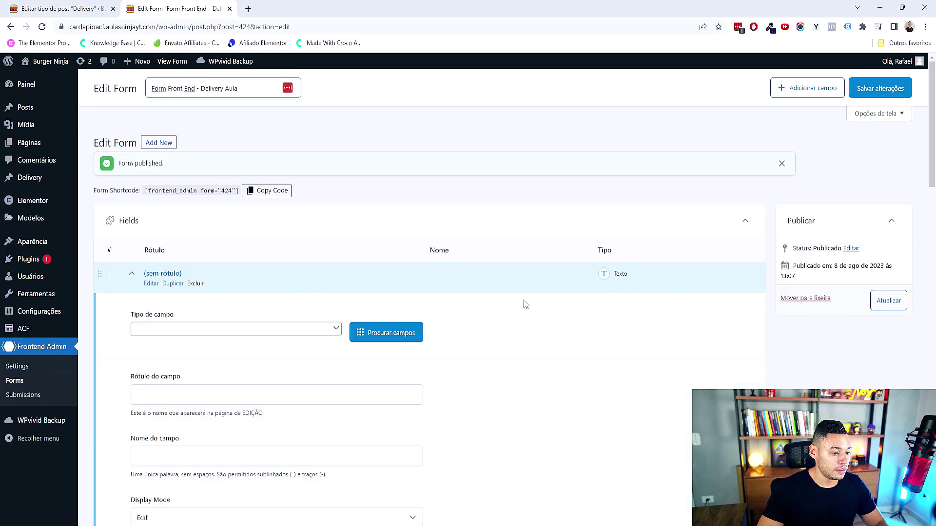
- Review the new form's blank first field and compare it with the features supported by the Delivery post type
scroll(343, 254, "down", 5)
scroll(299, 259, "up", 1)
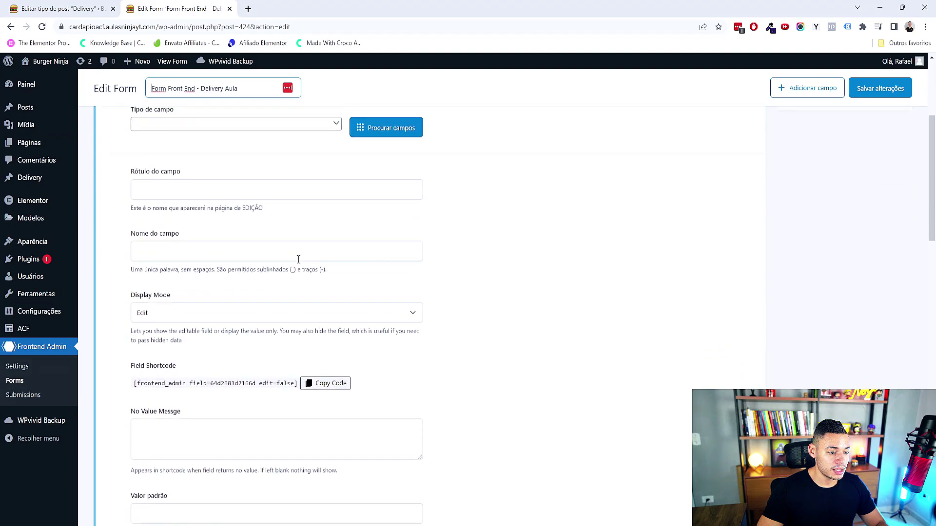
scroll(299, 258, "up", 3)
scroll(295, 263, "down", 1)
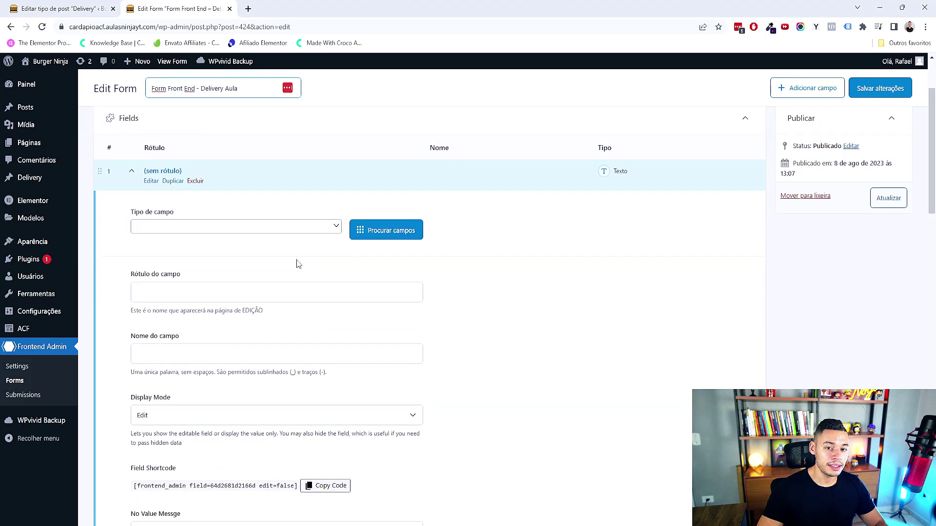
left_click(52, 3)
scroll(314, 199, "down", 1)
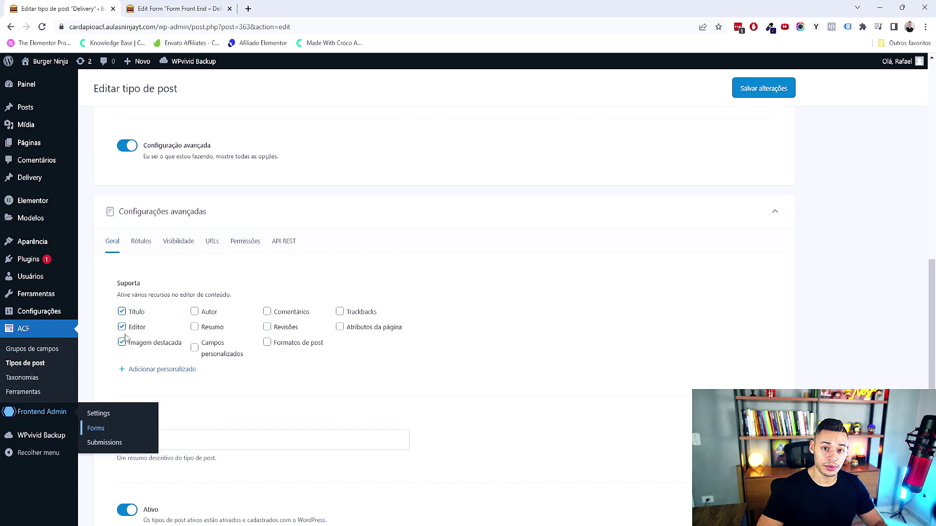
- Set the Delivery form's first field to the Title type and label it "Nome do prato"
left_click(161, 8)
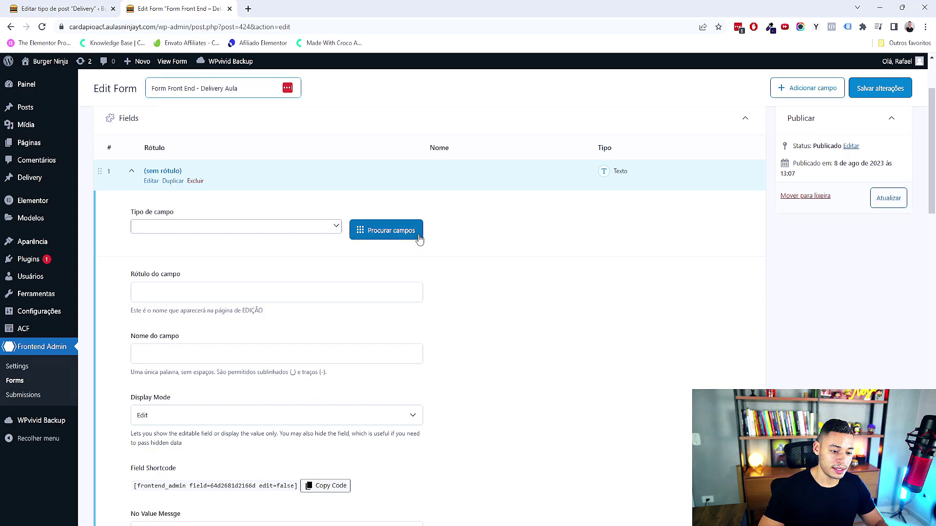
left_click(389, 232)
left_click(435, 141)
type("title")
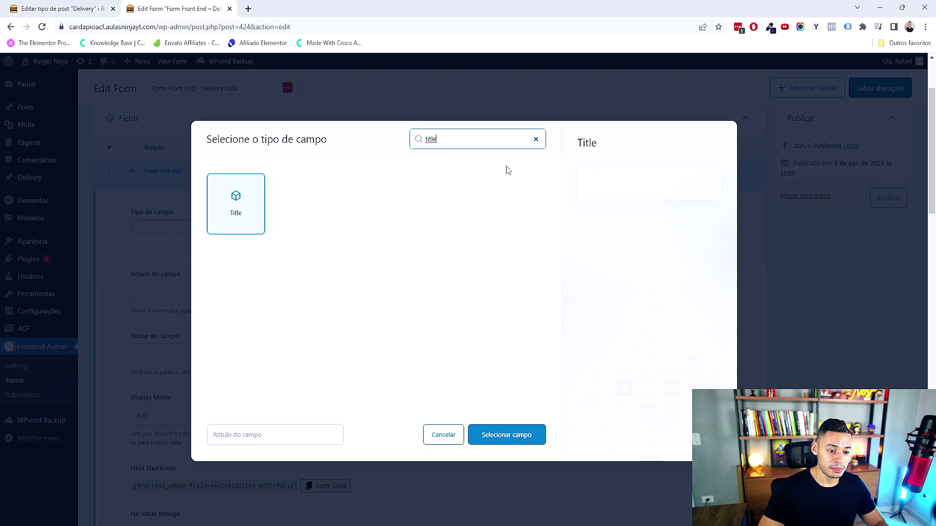
left_click(231, 217)
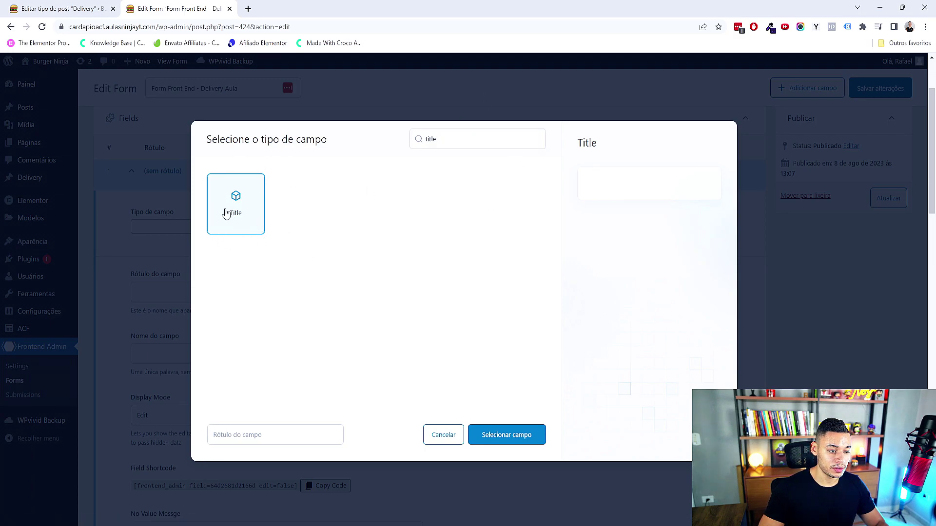
left_click(262, 439)
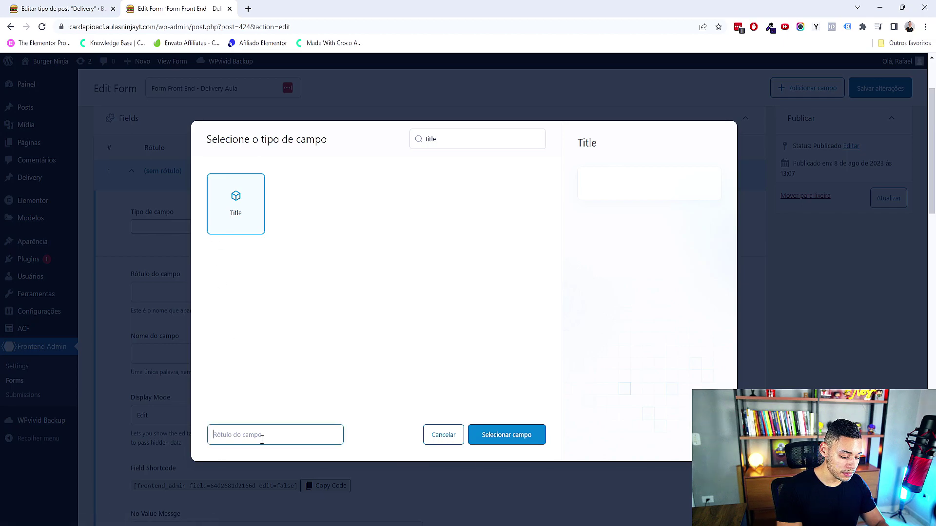
type("Nome do pratro")
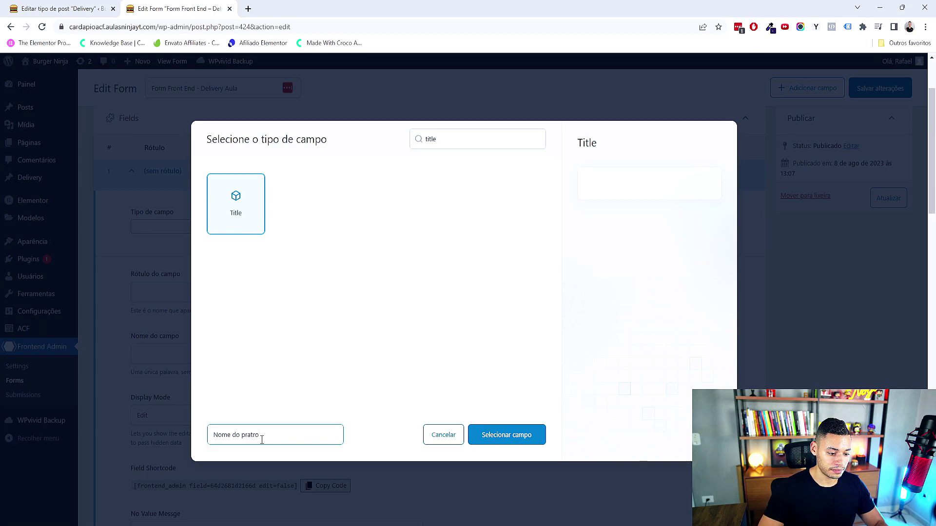
key("BackSpace")
key("BackSpace")
type("o")
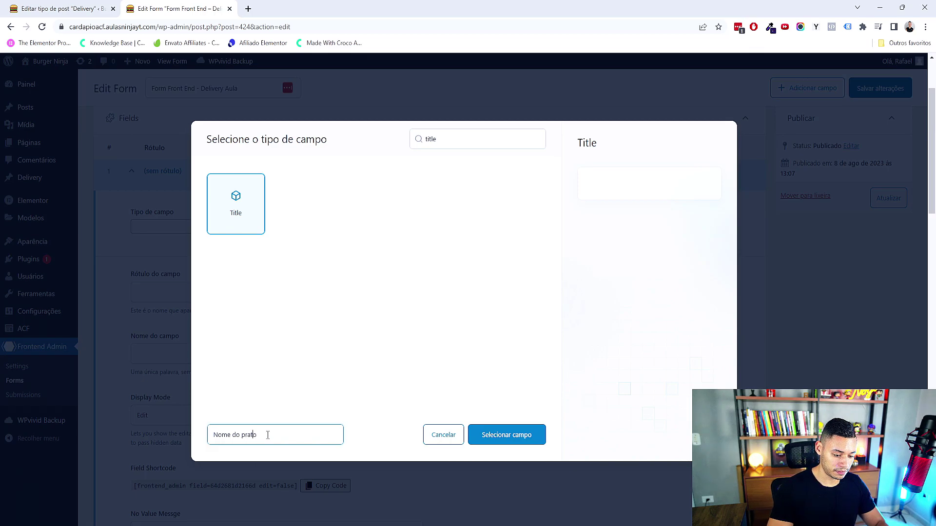
left_click(515, 435)
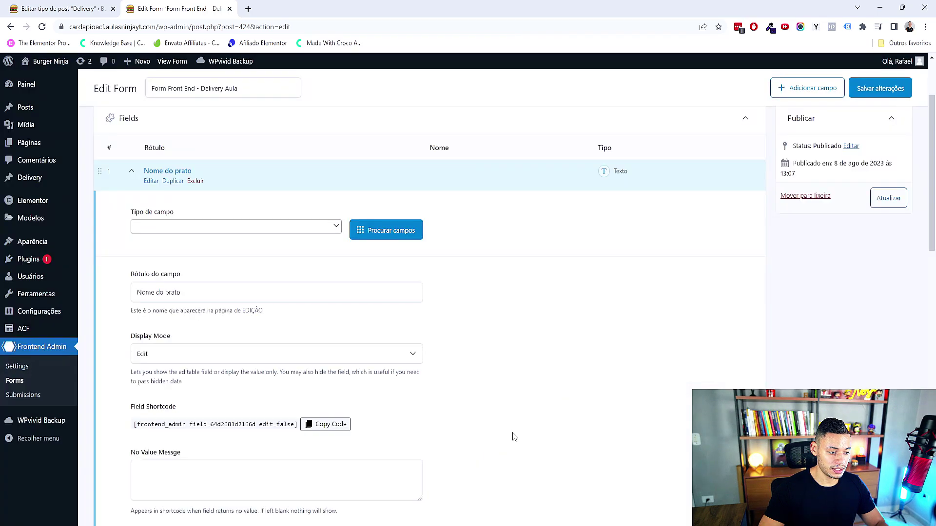
left_click(133, 174)
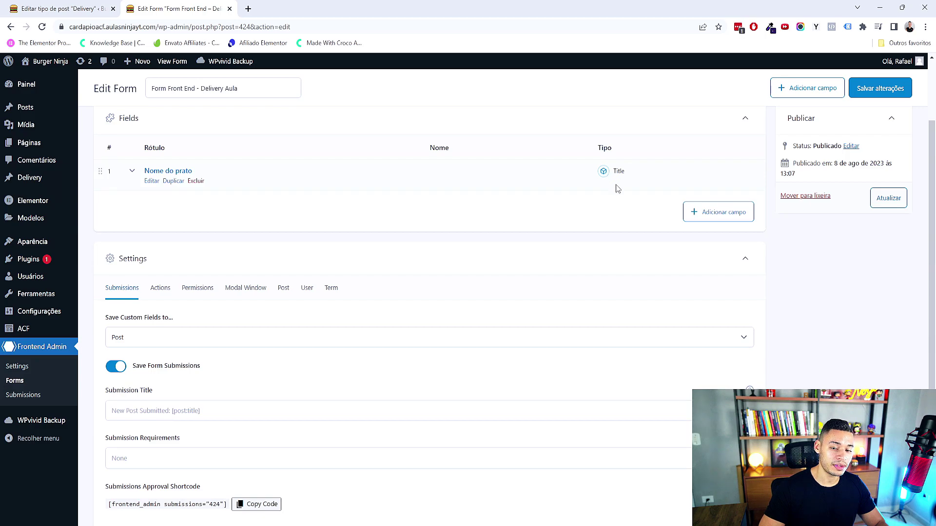
- Add a second field of the Content type to the form, labelled "Descrição do prato"
left_click(707, 214)
left_click(259, 270)
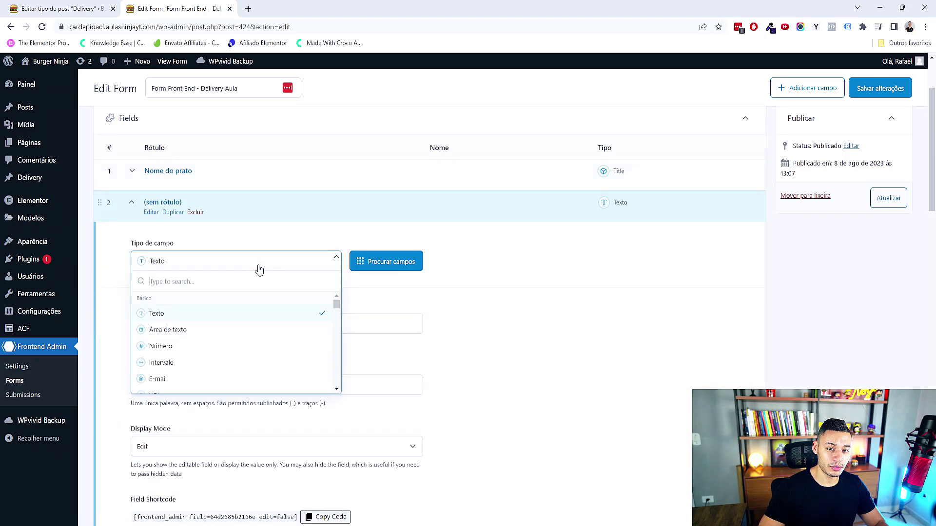
left_click(366, 273)
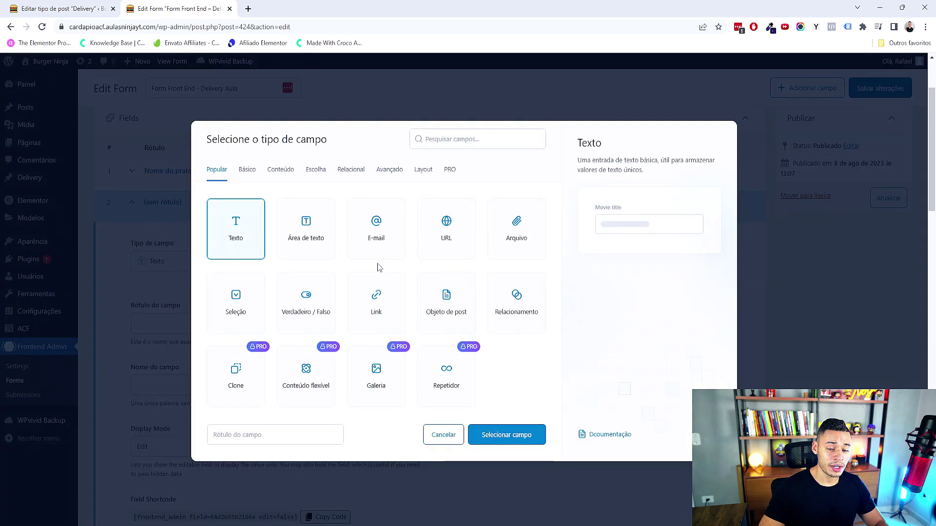
left_click(457, 138)
type("conte")
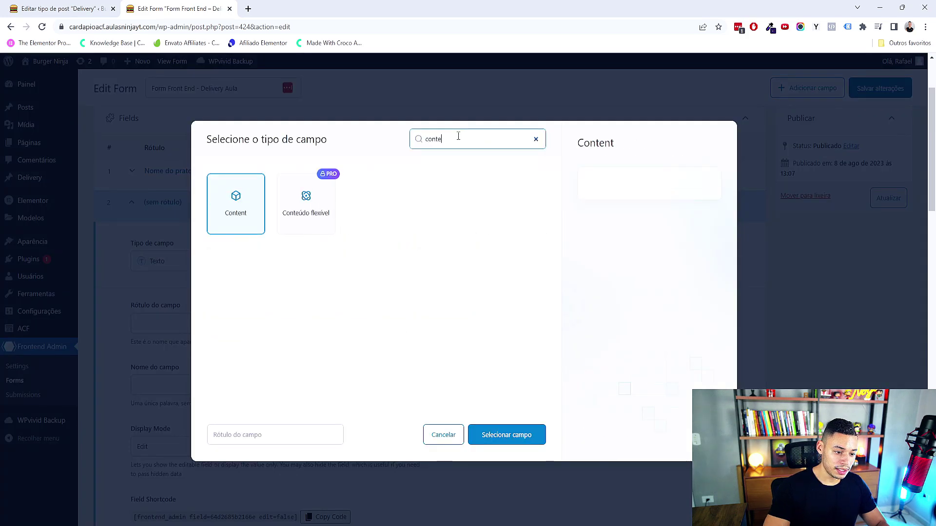
left_click(240, 209)
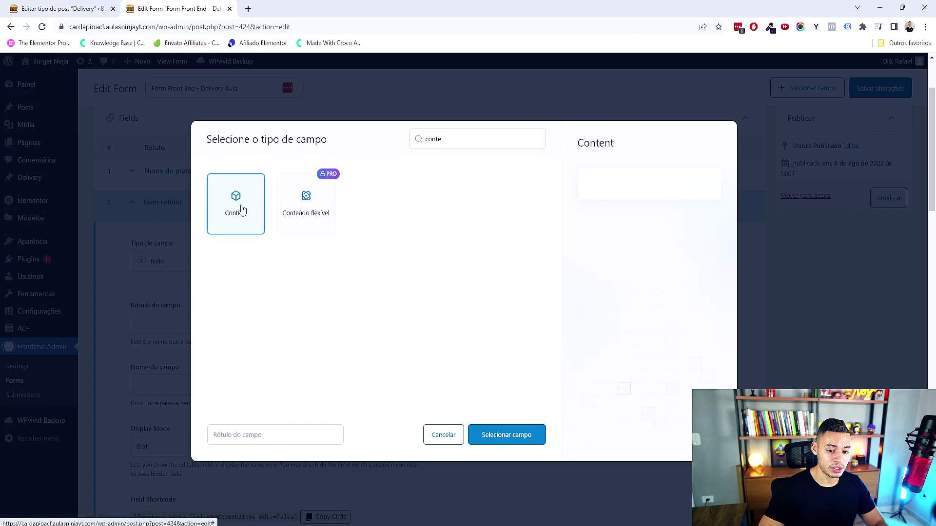
left_click(256, 432)
type("Descr")
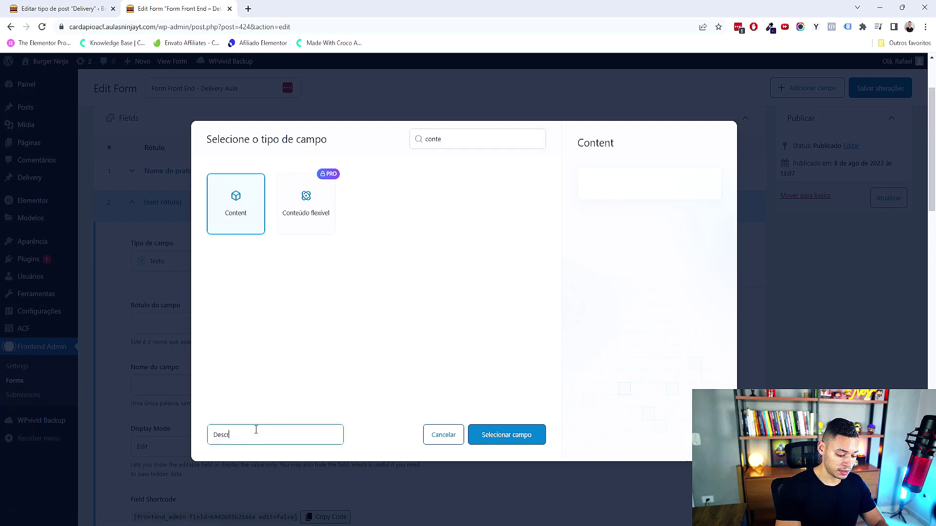
type("ição do prato")
left_click(539, 437)
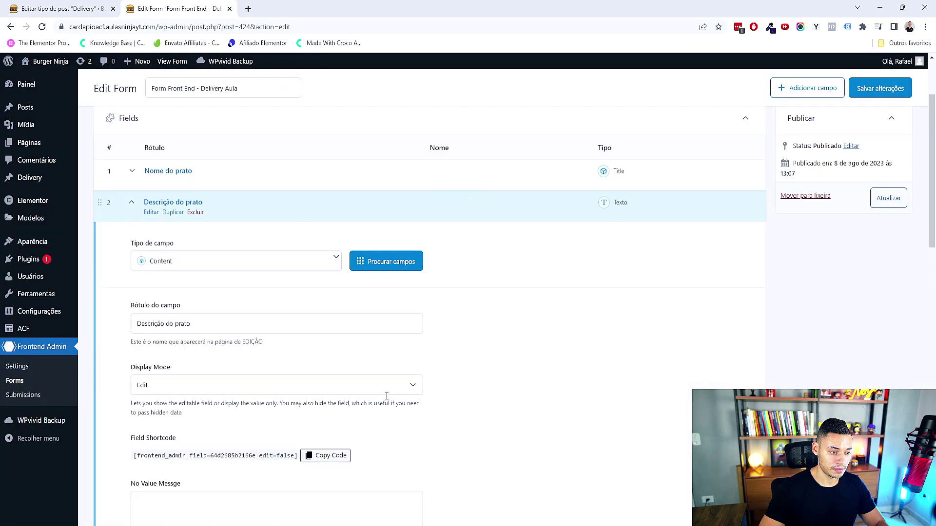
left_click(131, 203)
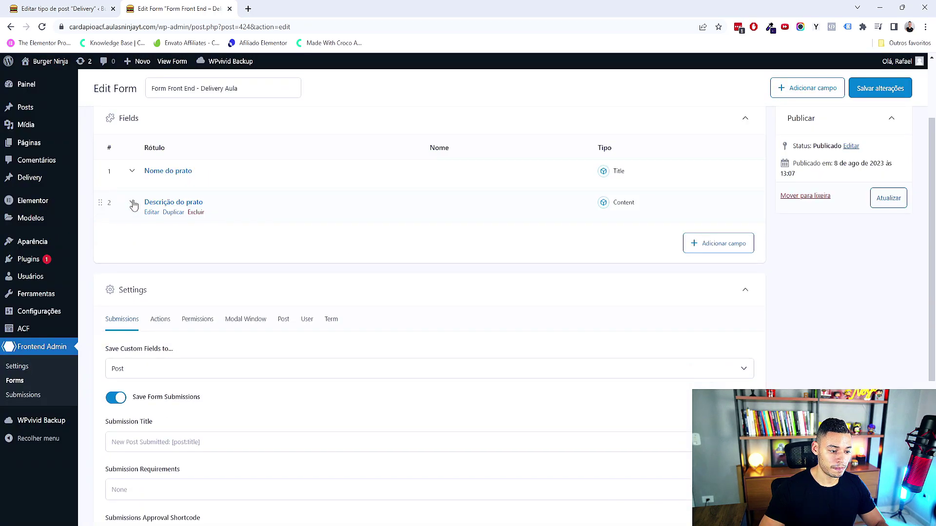
- Add a third field of the Featured Image type labelled "Imagem de destacada", checking it against the features supported by the Delivery post type
left_click(724, 245)
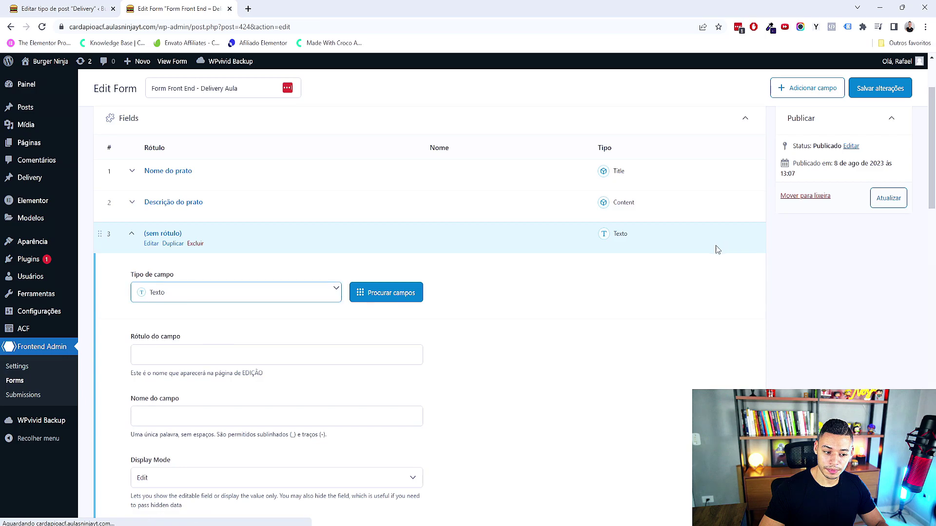
left_click(386, 292)
key("ctrl+shift+Tab")
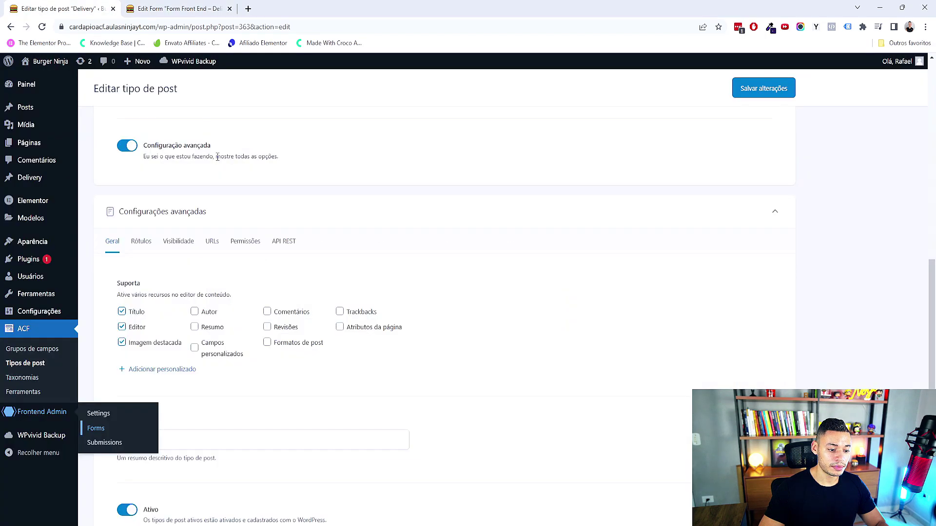
left_click(156, 7)
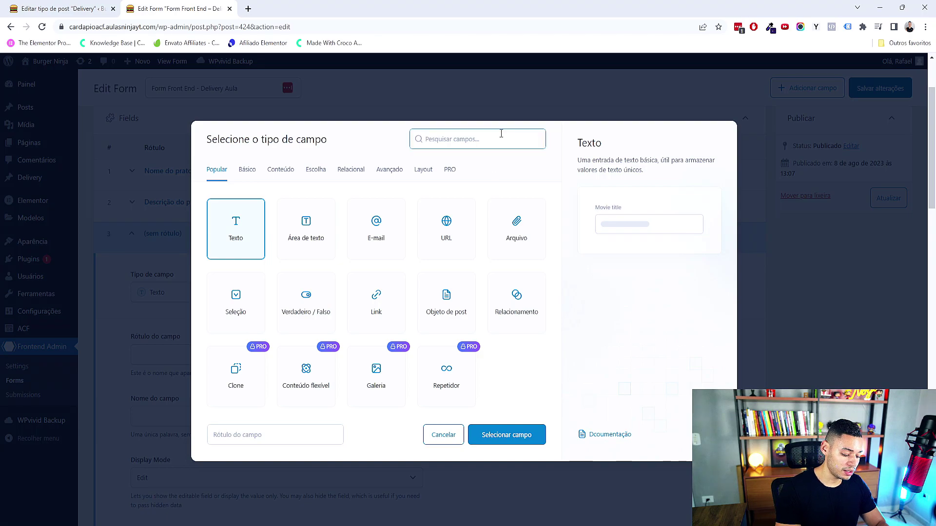
type("fe")
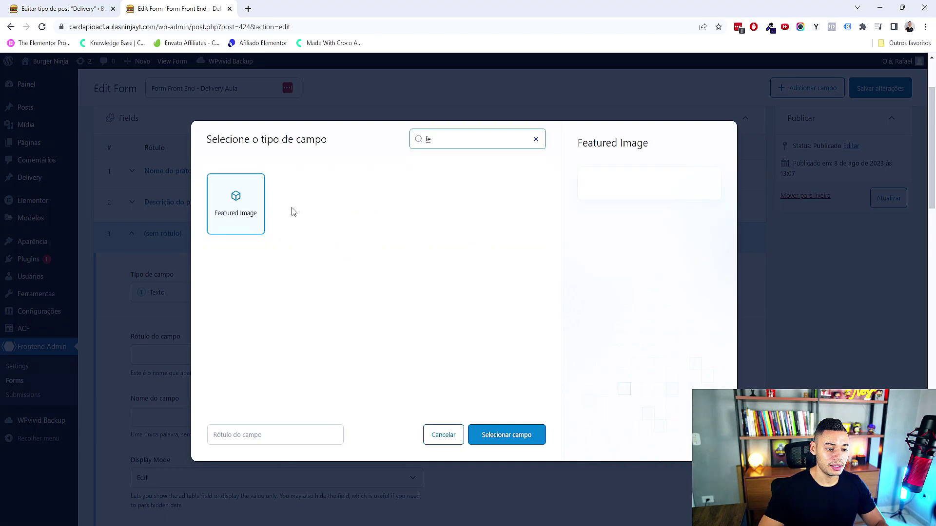
left_click(298, 433)
type("Imagem de destacada")
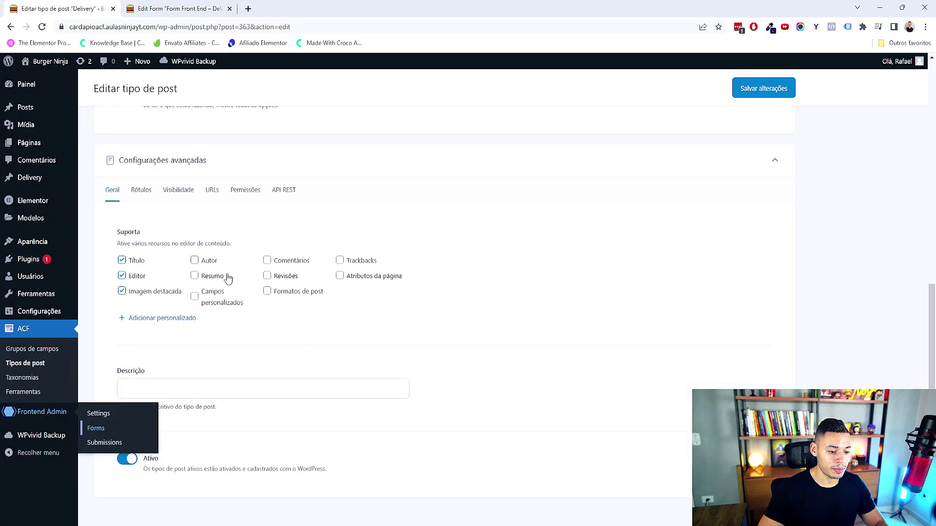
key("ctrl+Tab")
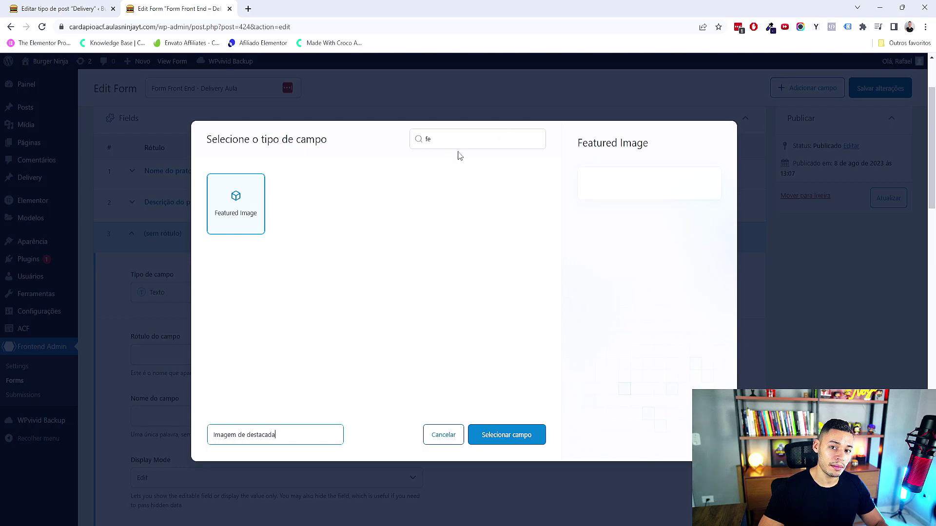
left_click(49, 7)
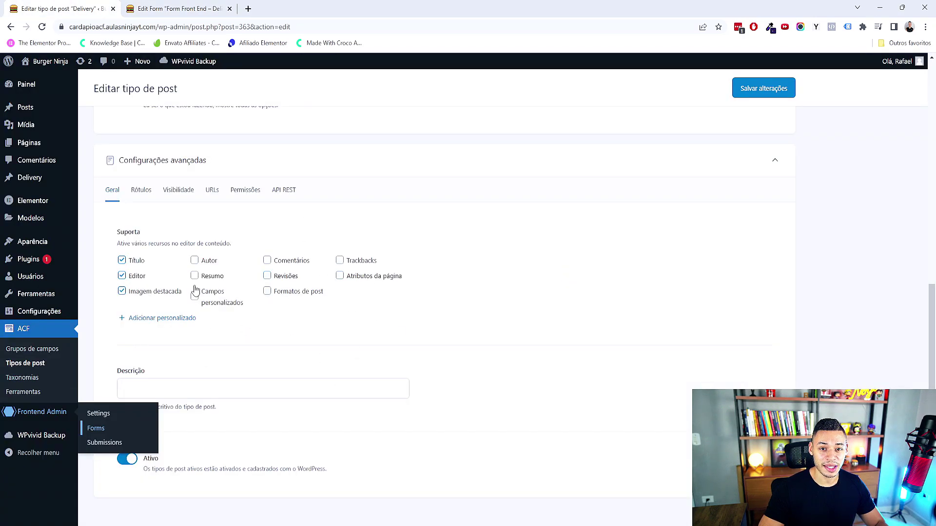
key("ctrl+Tab")
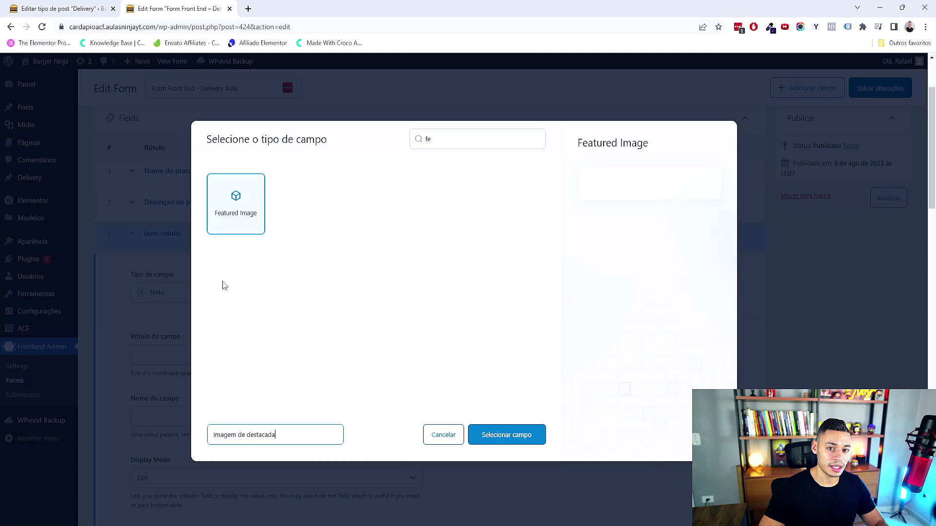
left_click(522, 438)
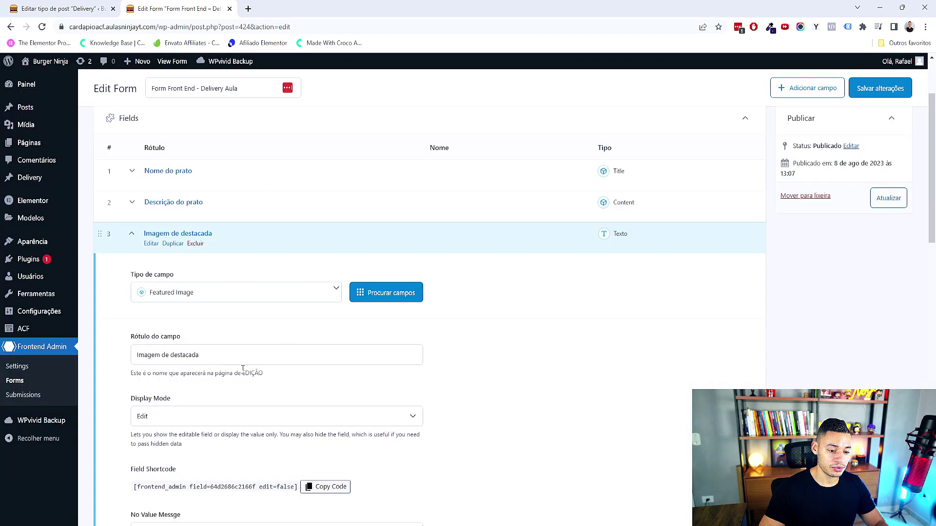
- Review the featured image field's settings, including return value, preview size, library, size limits and allowed file types, and collapse the field
scroll(292, 385, "down", 8)
scroll(274, 385, "up", 2)
scroll(280, 372, "down", 5)
scroll(146, 234, "down", 2)
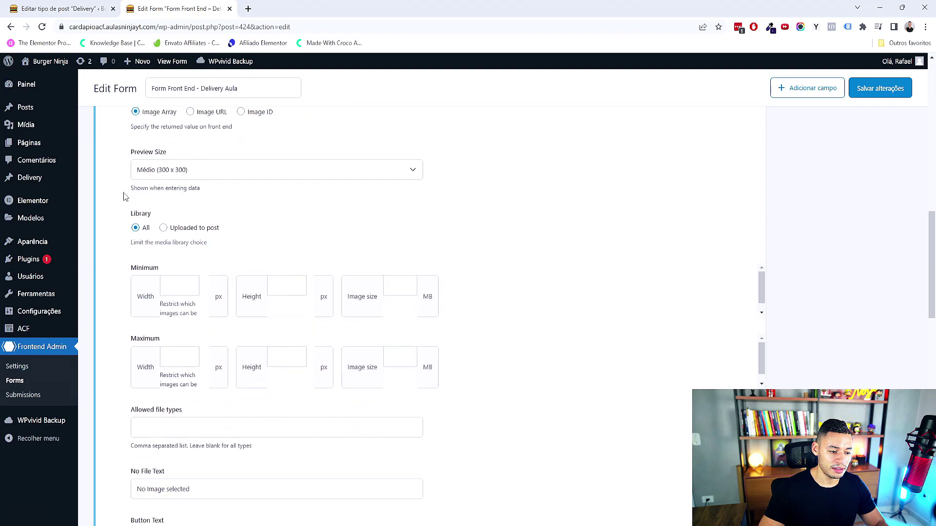
scroll(295, 229, "up", 3)
scroll(288, 205, "down", 4)
scroll(146, 215, "down", 4)
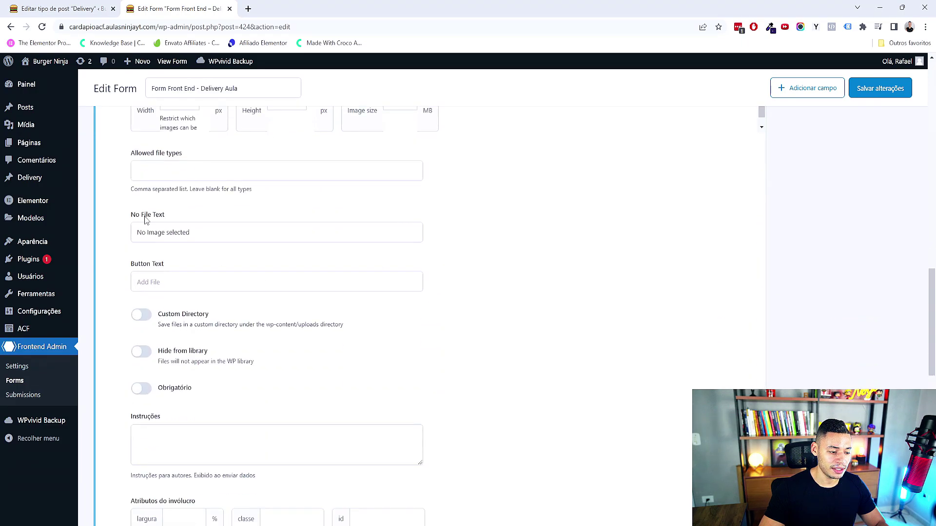
scroll(198, 347, "down", 4)
scroll(197, 348, "up", 5)
scroll(197, 347, "up", 11)
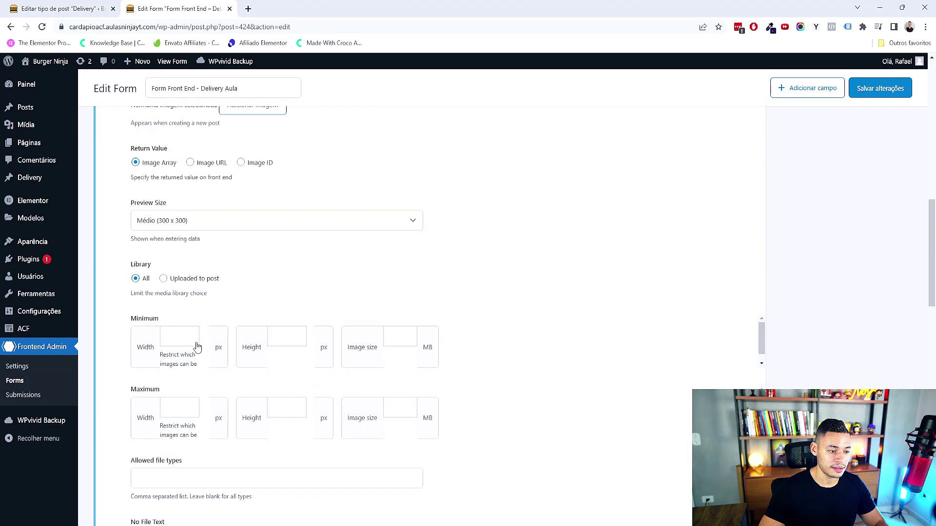
scroll(261, 267, "up", 4)
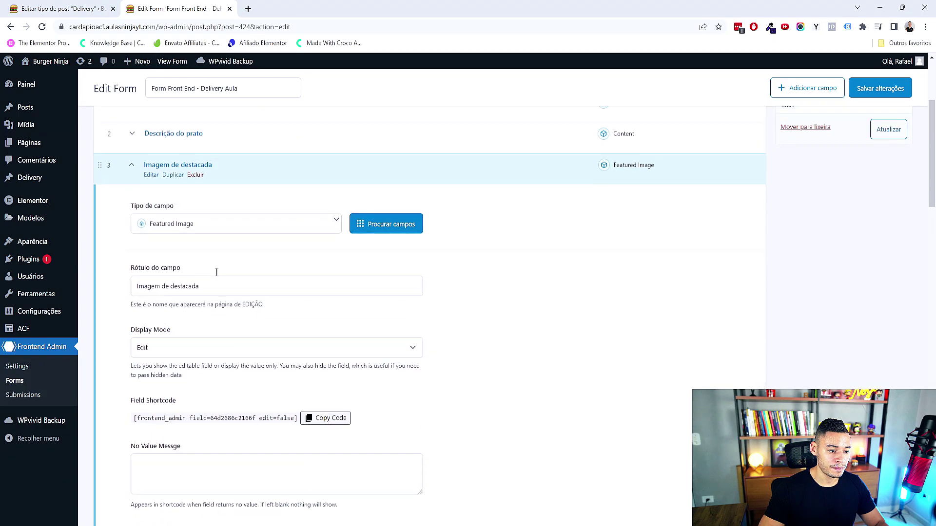
left_click(133, 237)
- Add a fourth blank field to the form and check the ACF field group "Campos Delivery" for its custom fields
scroll(380, 287, "down", 1)
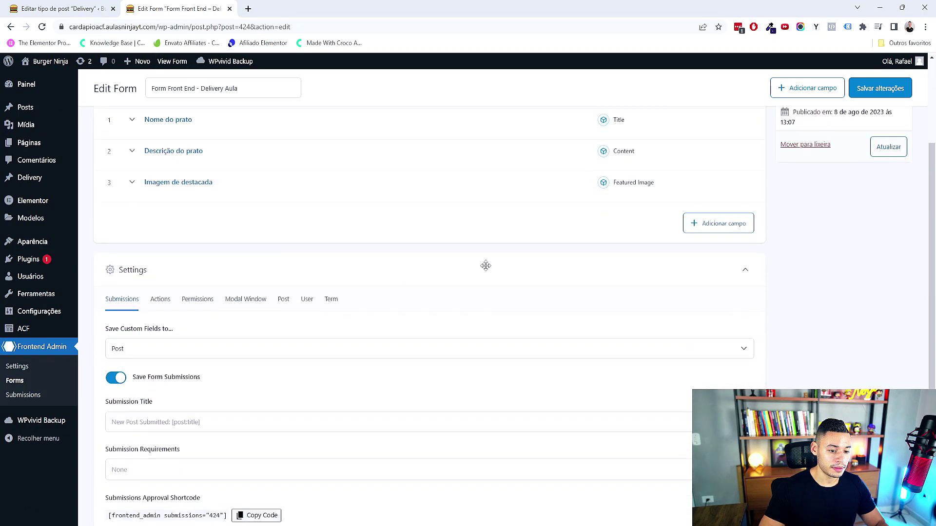
left_click(729, 226)
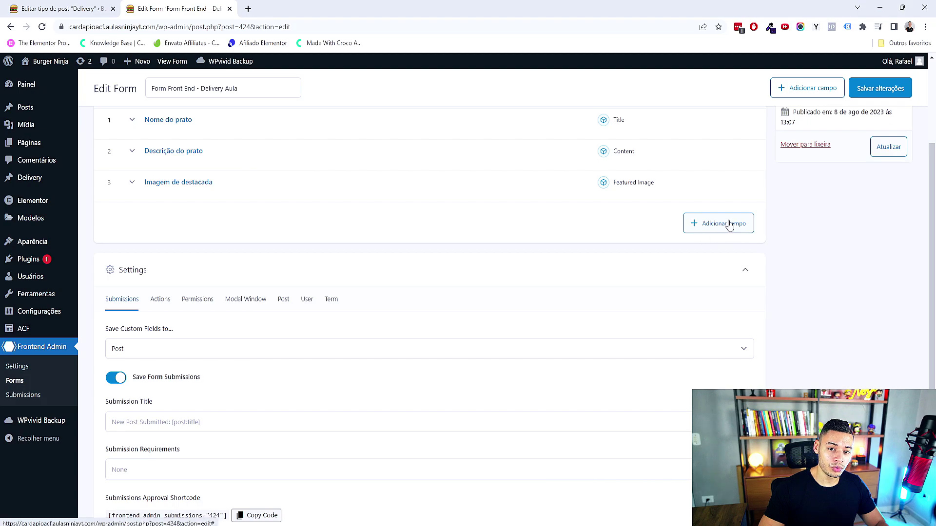
left_click(58, 8)
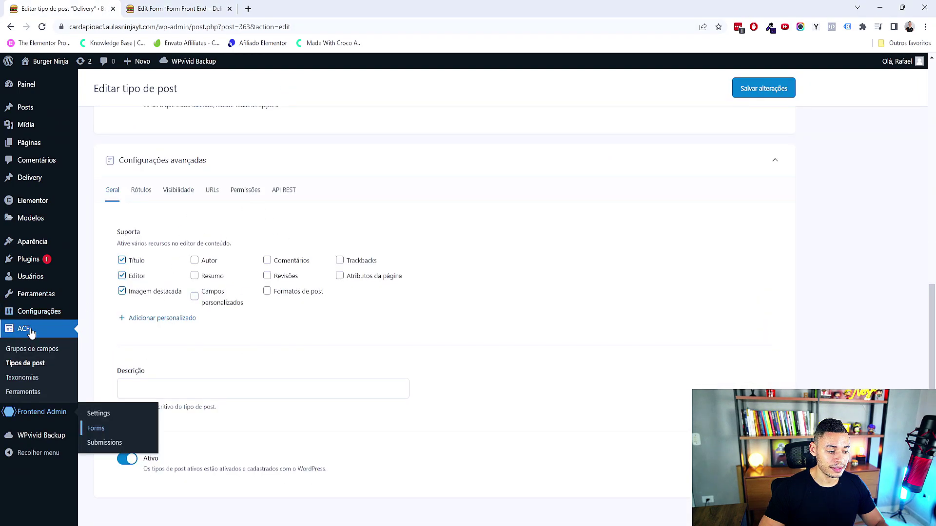
left_click(32, 351)
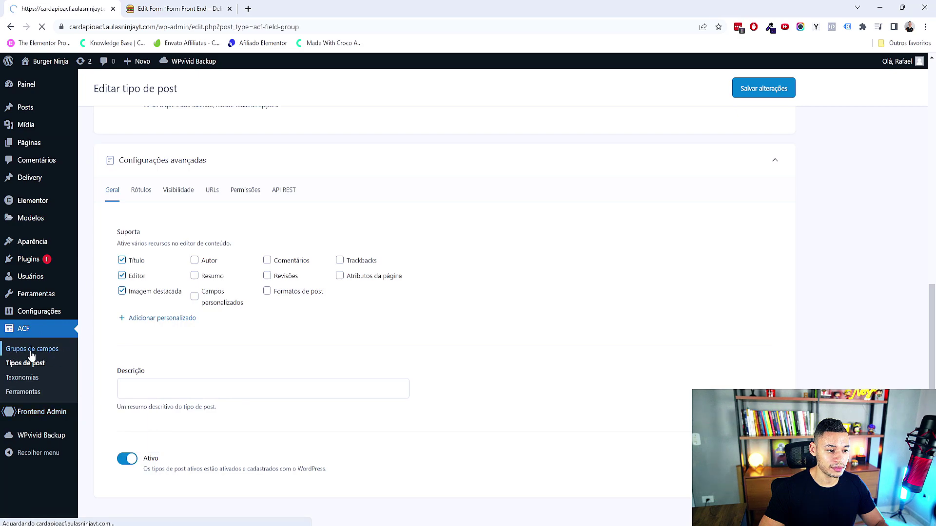
left_click(141, 262)
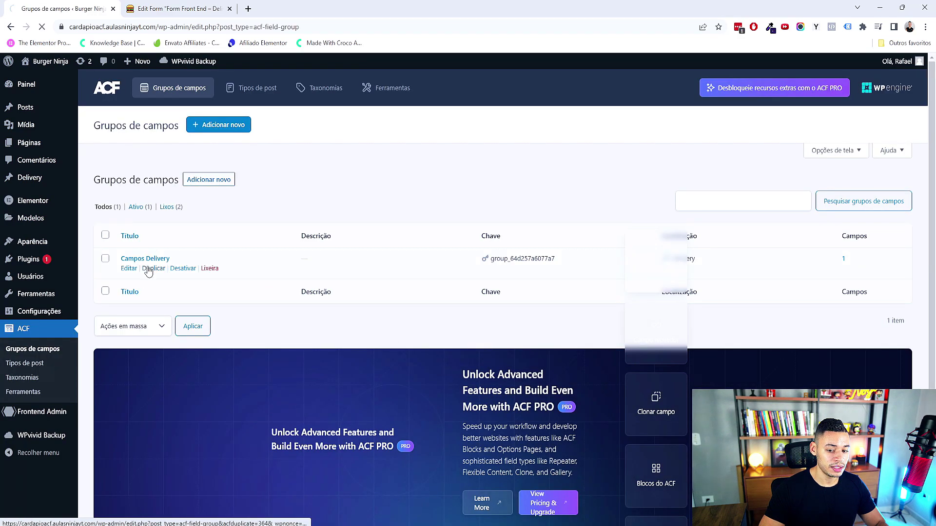
scroll(451, 217, "down", 1)
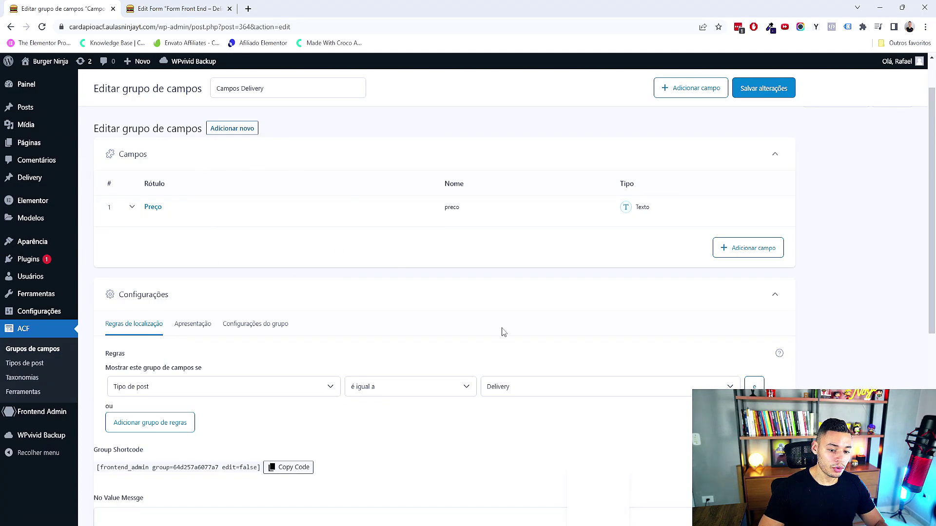
key("ctrl+Tab")
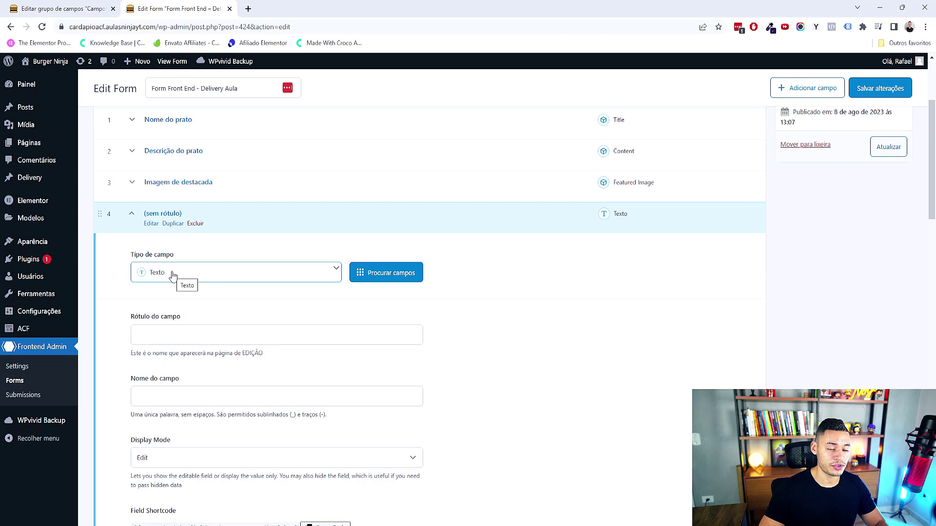
- Name the fourth form field preco, matching the ACF price field's name, and label it "Preço"
scroll(188, 242, "down", 1)
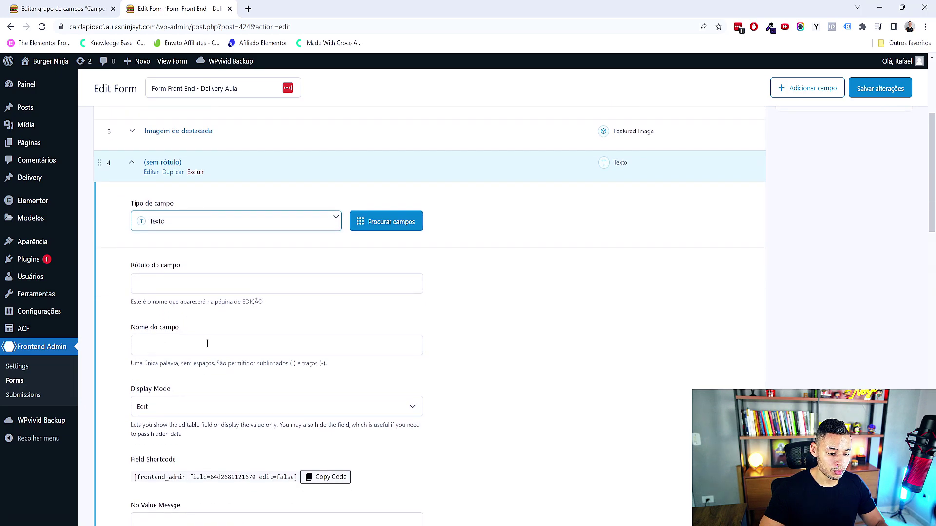
left_click_drag(147, 366, 299, 374)
left_click(63, 9)
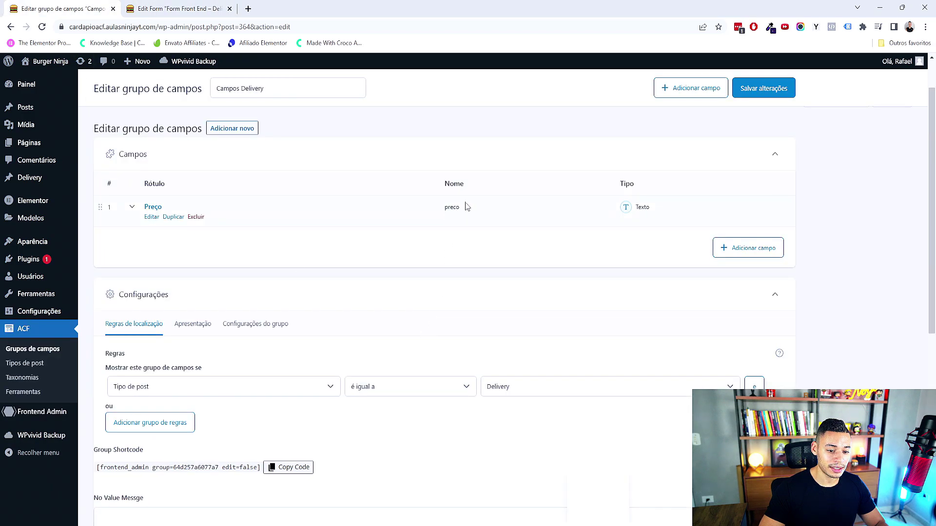
left_click(175, 9)
left_click(183, 339)
type("preco")
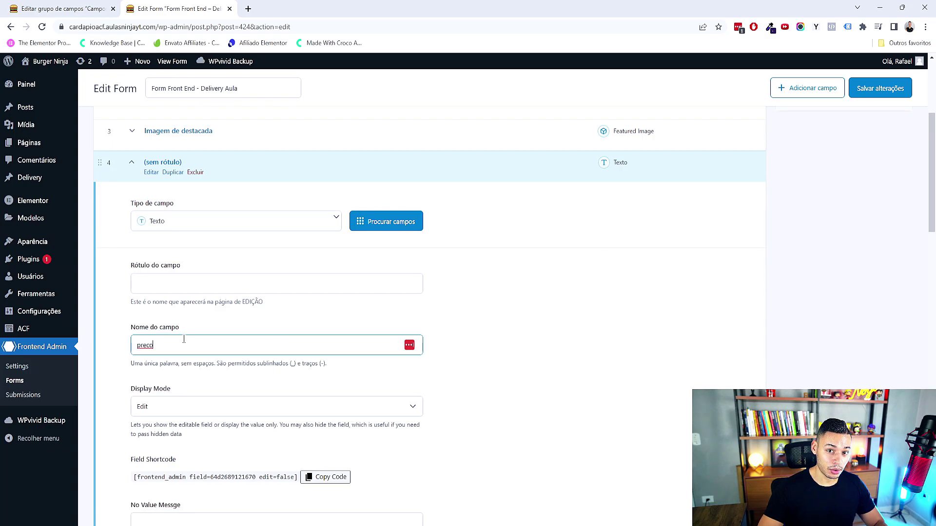
left_click(204, 286)
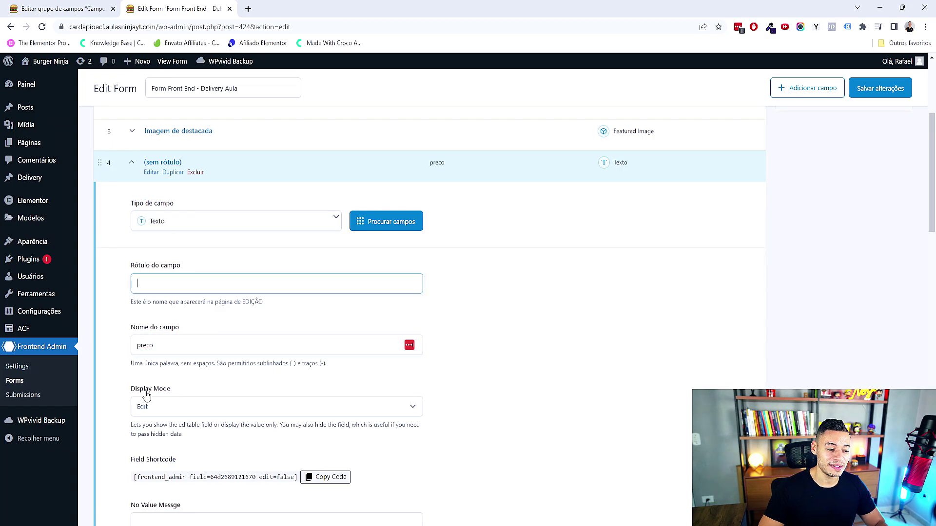
type("Preço")
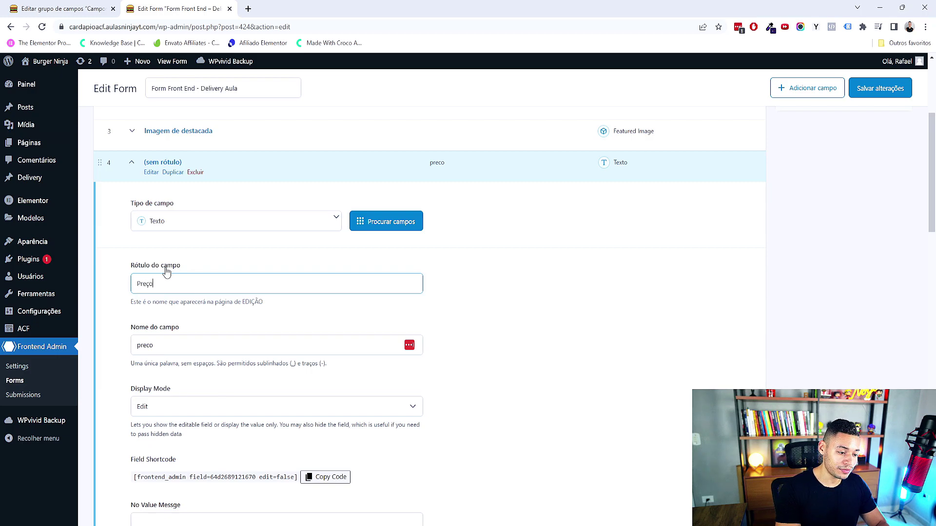
key("BackSpace")
key("BackSpace")
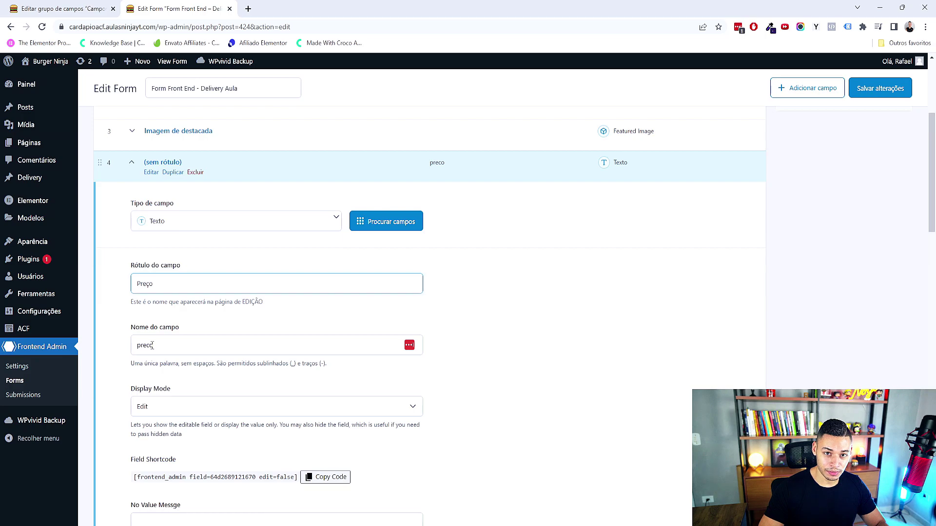
- Review the price field's remaining settings, such as default value, required option, character limit and instructions, and collapse the field
scroll(152, 345, "down", 4)
scroll(152, 345, "up", 4)
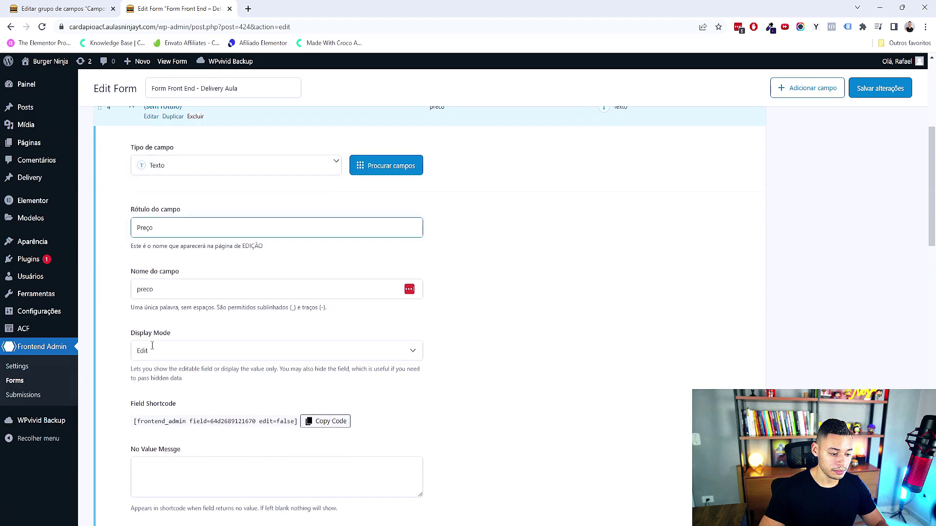
scroll(148, 241, "down", 6)
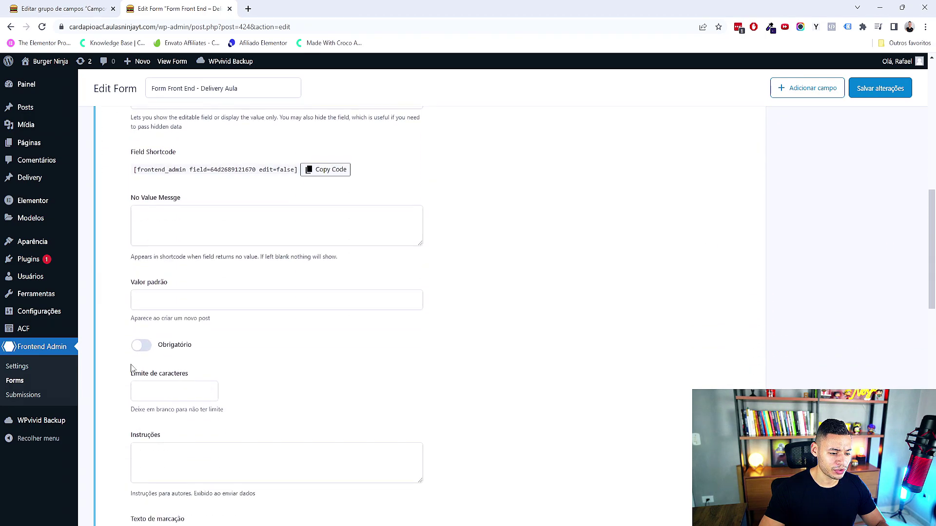
scroll(145, 370, "down", 3)
scroll(249, 209, "up", 6)
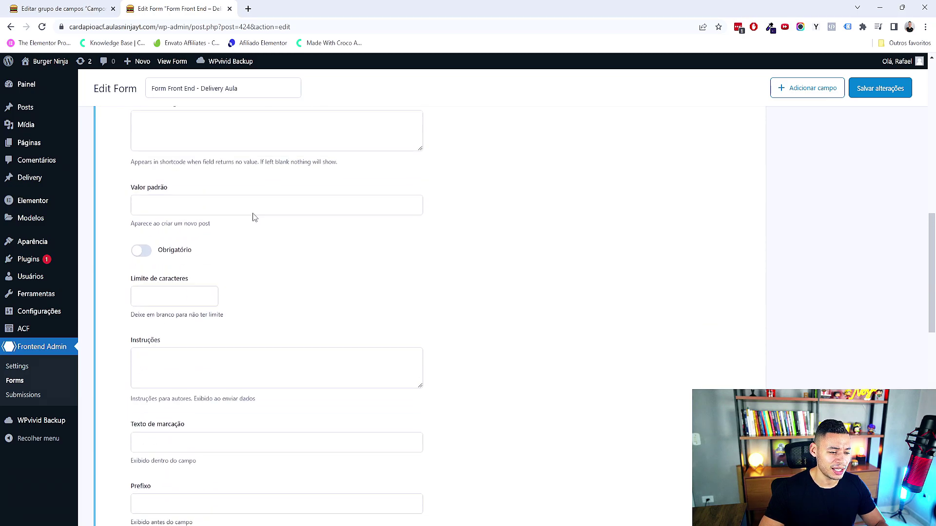
scroll(180, 325, "up", 3)
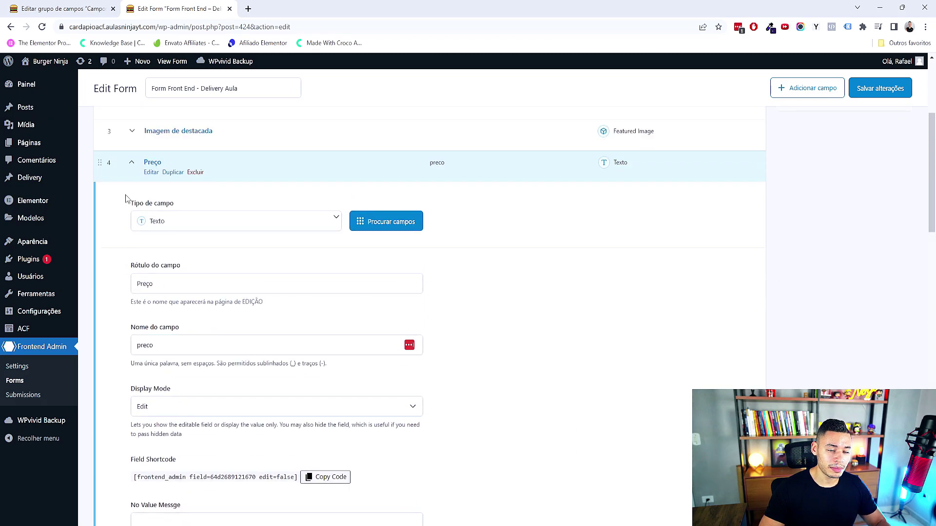
left_click(132, 164)
double_click(132, 165)
scroll(484, 286, "up", 4)
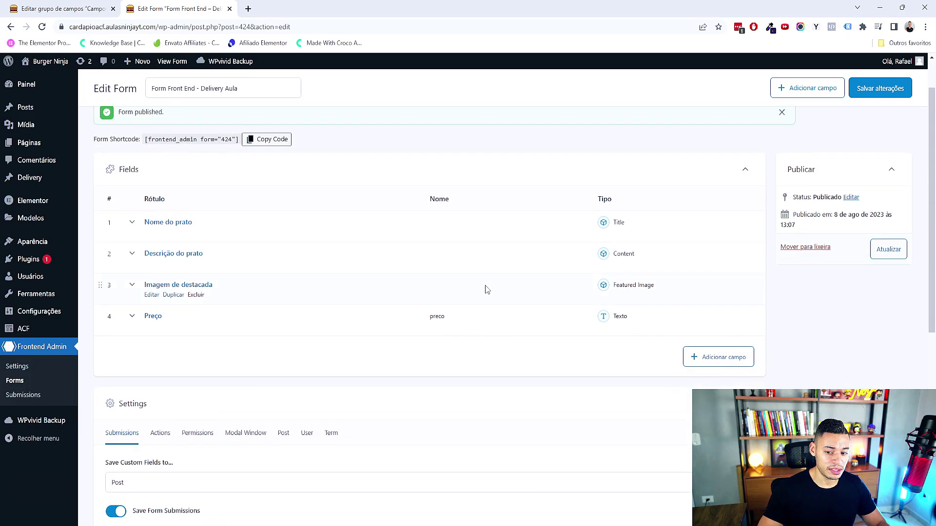
- Examine the form's submission settings, including where custom fields are saved, submission title, requirements and approval shortcode
scroll(533, 305, "up", 1)
scroll(574, 384, "down", 8)
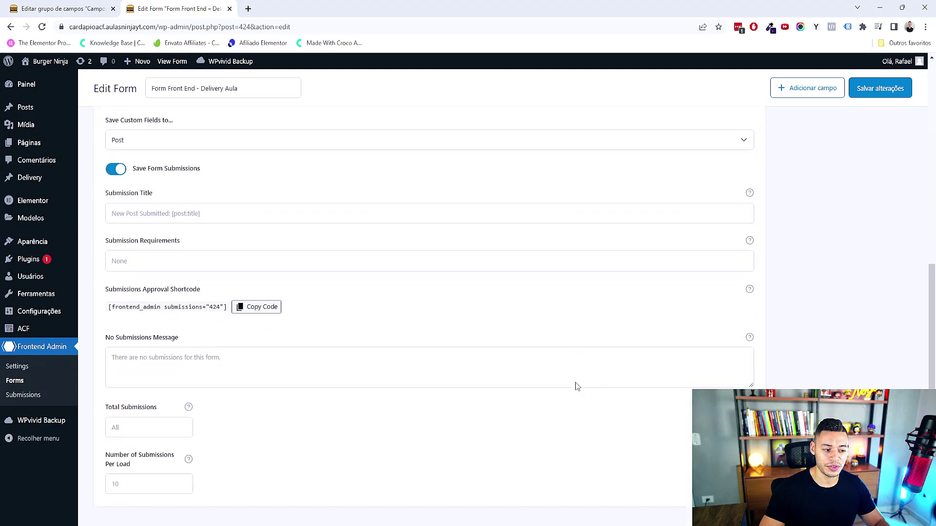
scroll(577, 386, "down", 1)
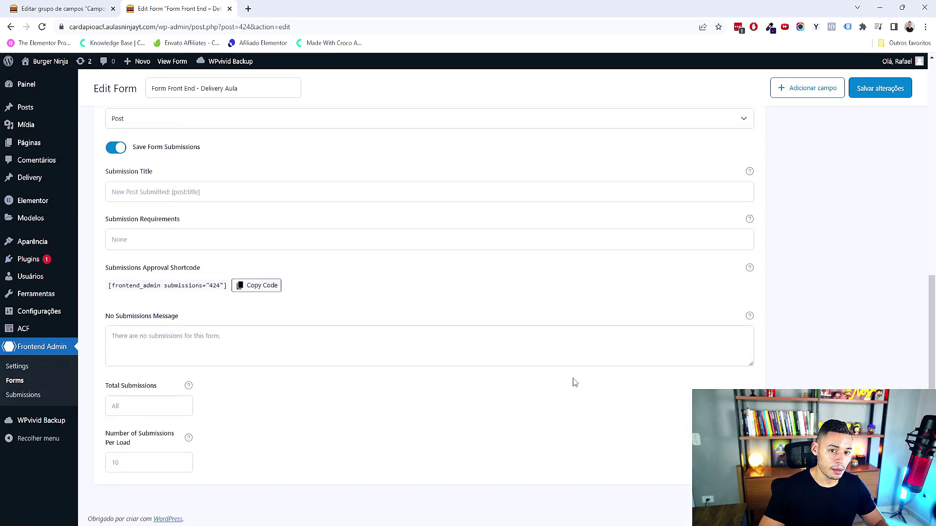
scroll(575, 383, "up", 2)
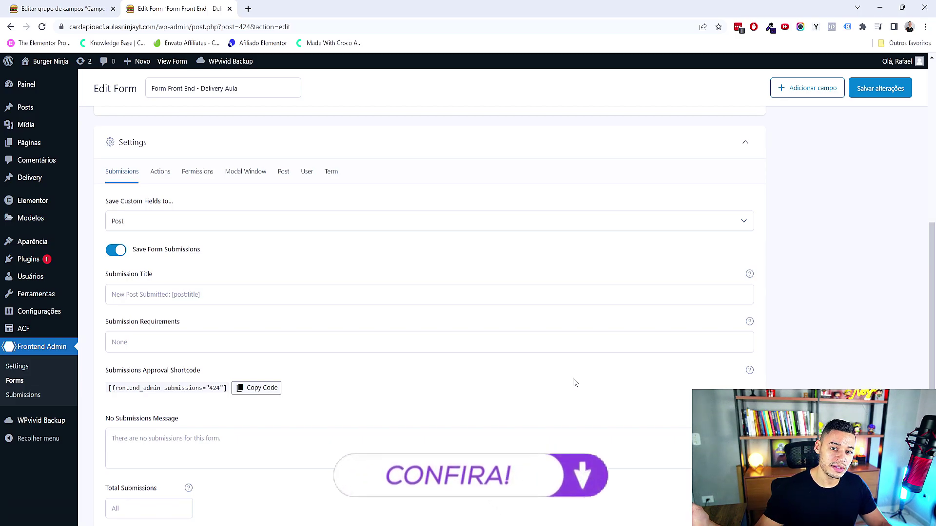
scroll(154, 216, "down", 1)
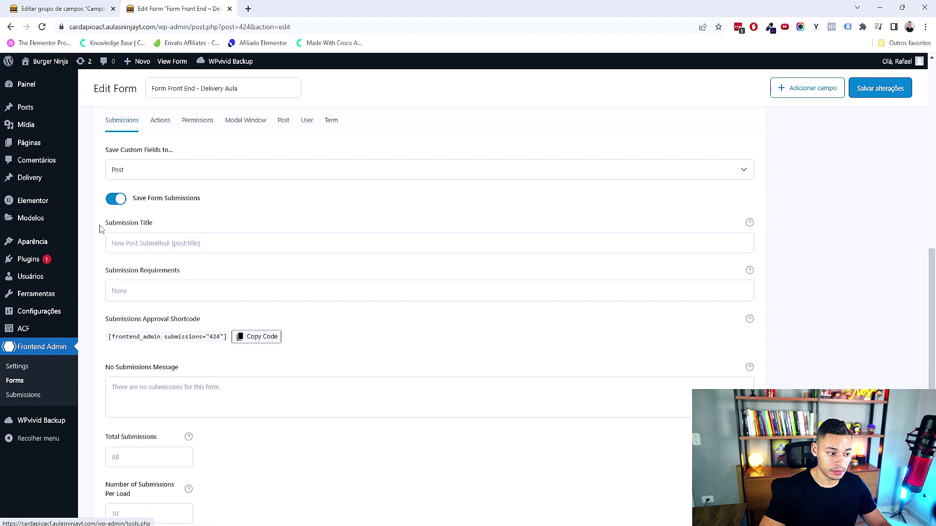
scroll(115, 202, "up", 5)
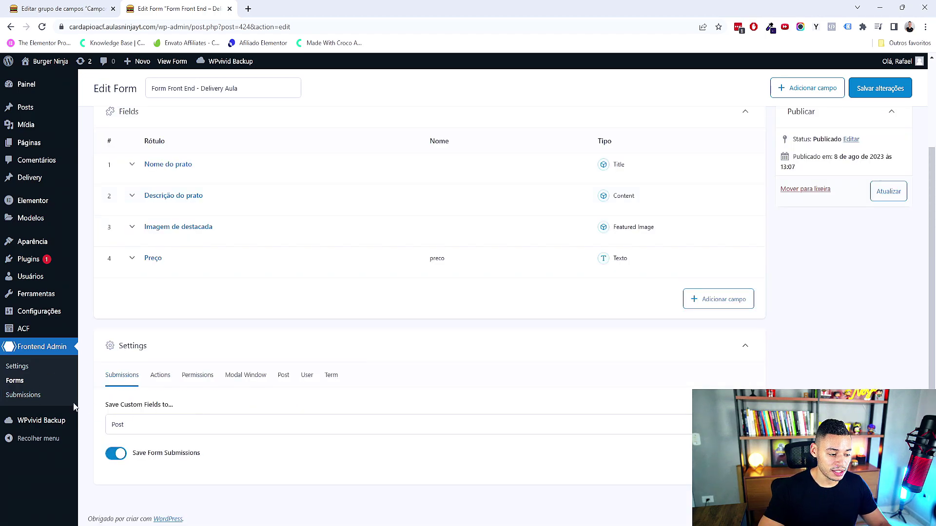
mouse_move(40, 181)
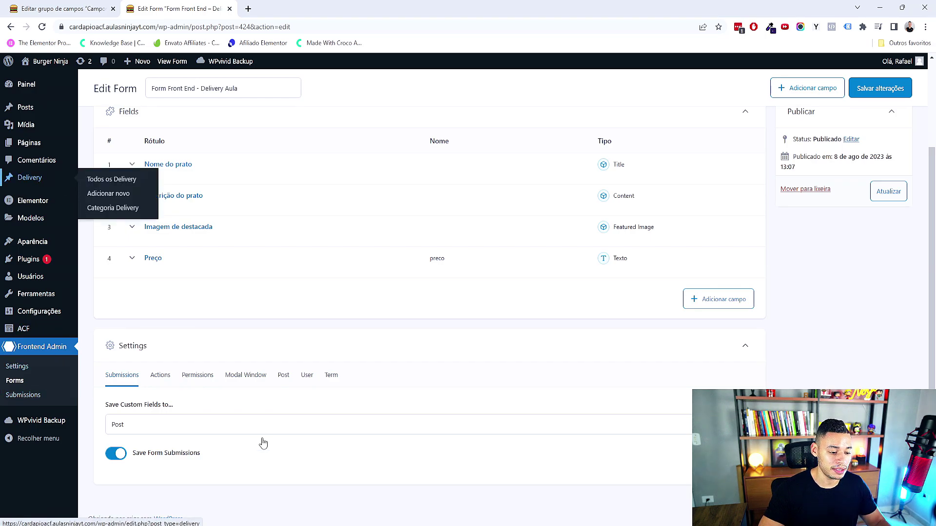
- Review the form's redirect options and success message, and its Permissions and Modal Window settings
left_click(160, 381)
scroll(170, 384, "down", 2)
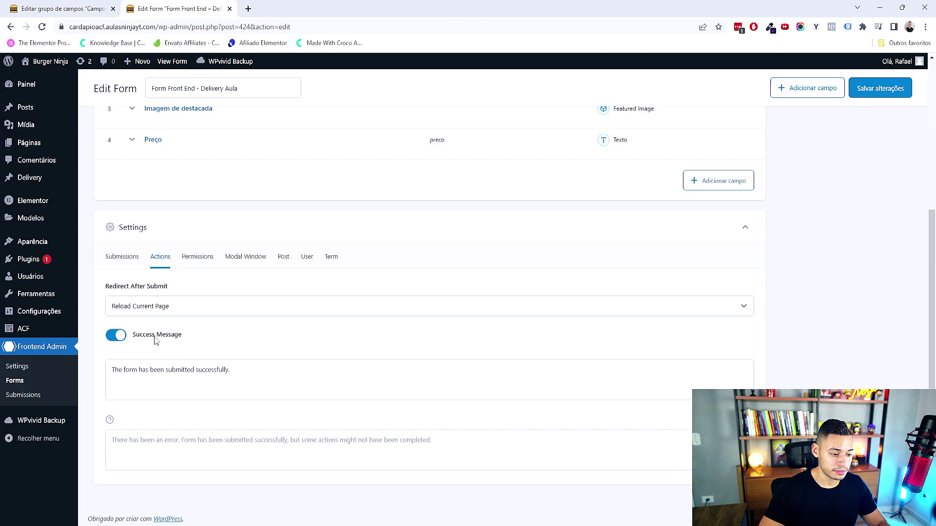
left_click(184, 310)
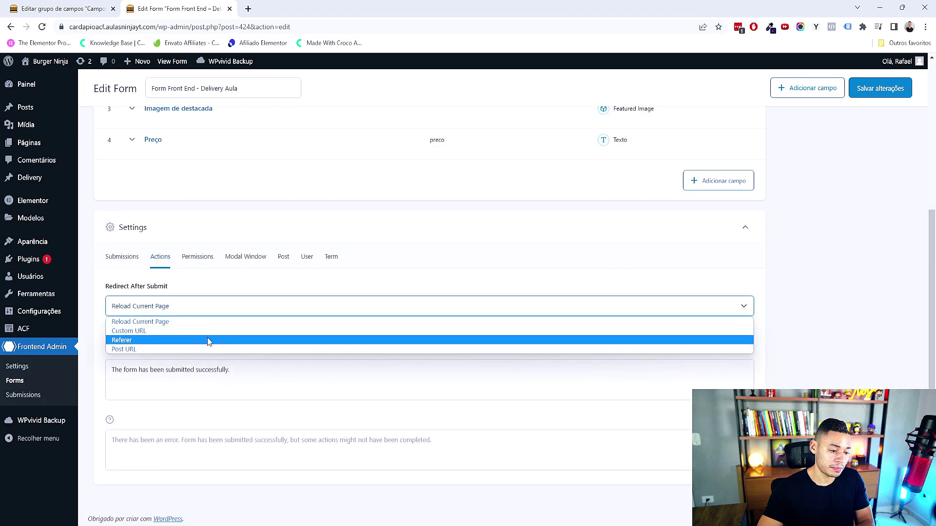
left_click(870, 305)
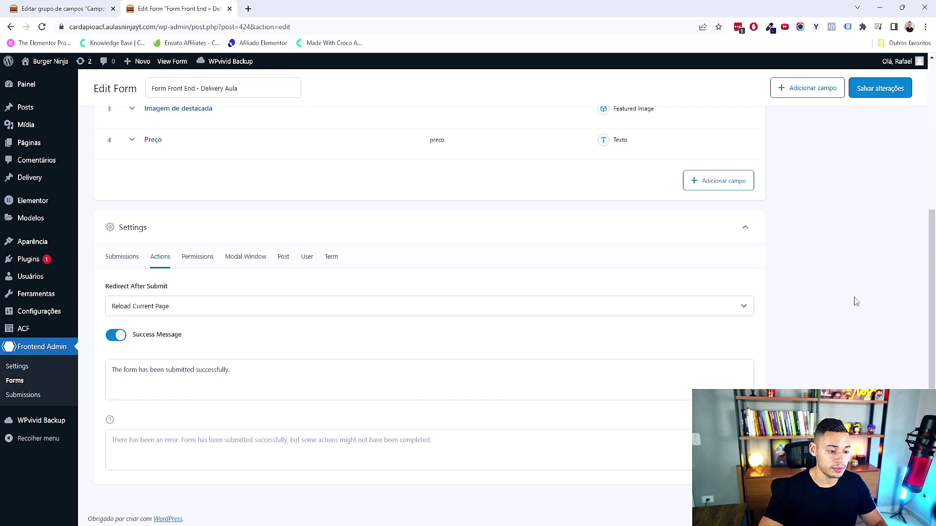
left_click(198, 256)
left_click(255, 326)
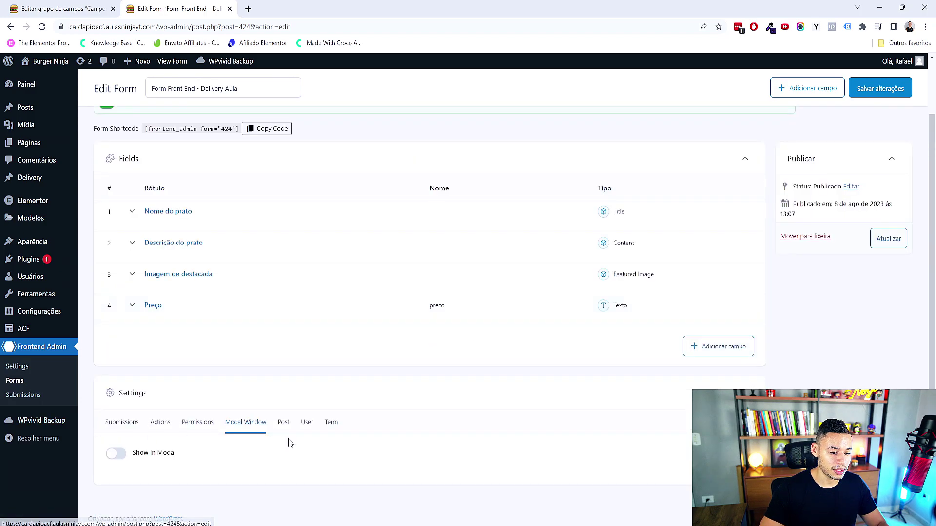
- Set the form's post action to New Post
left_click(284, 423)
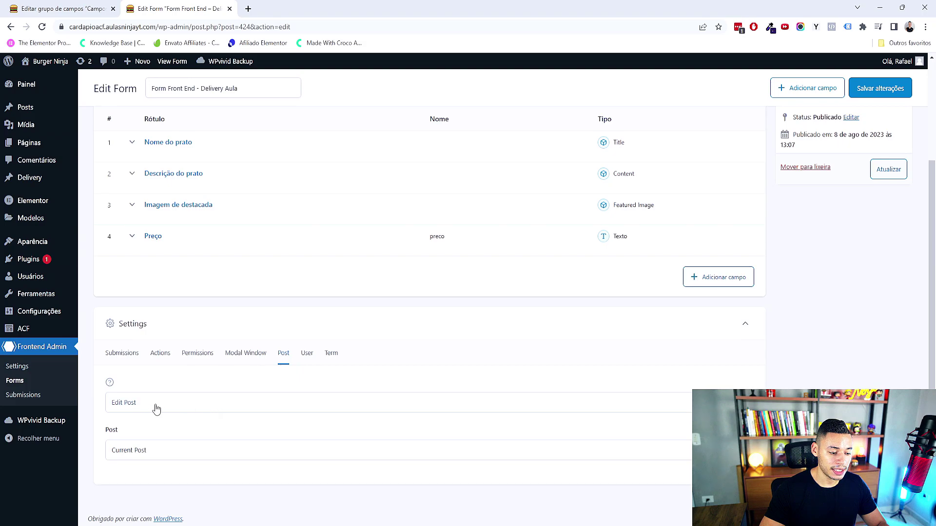
left_click(203, 408)
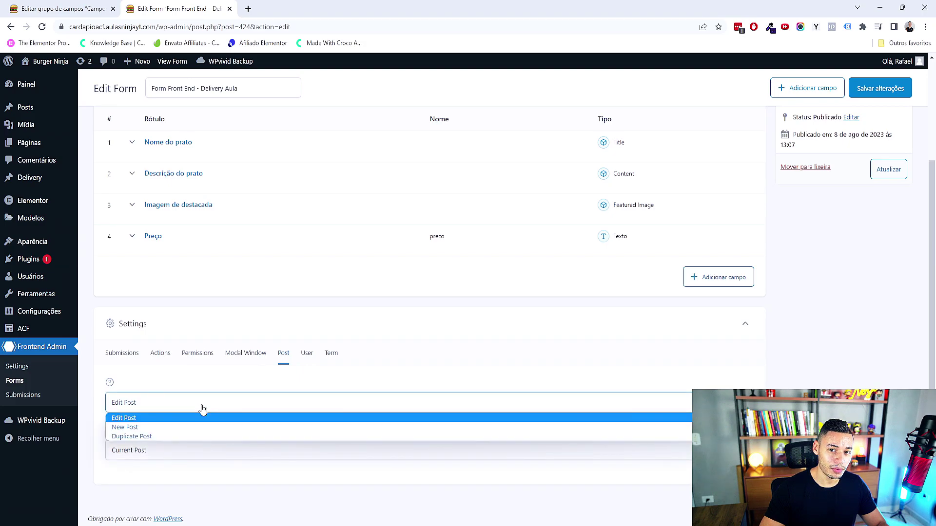
left_click(189, 429)
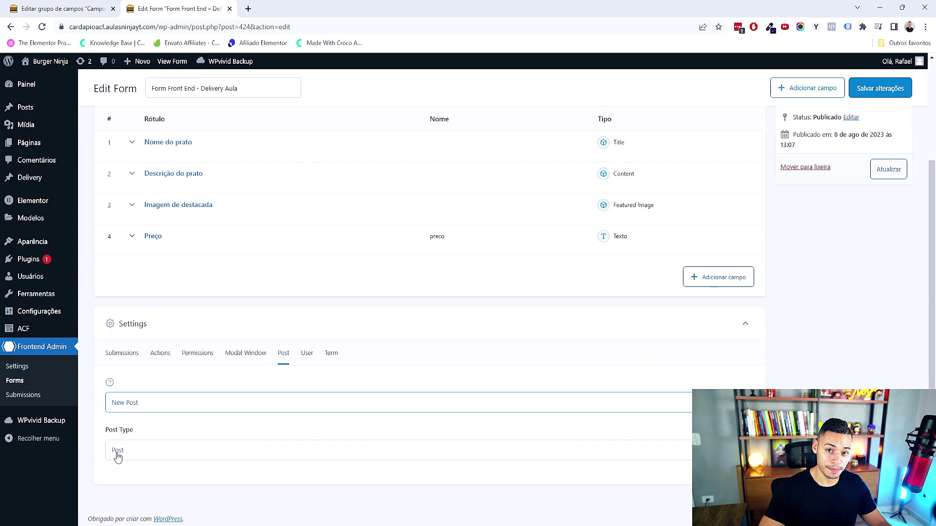
mouse_move(38, 183)
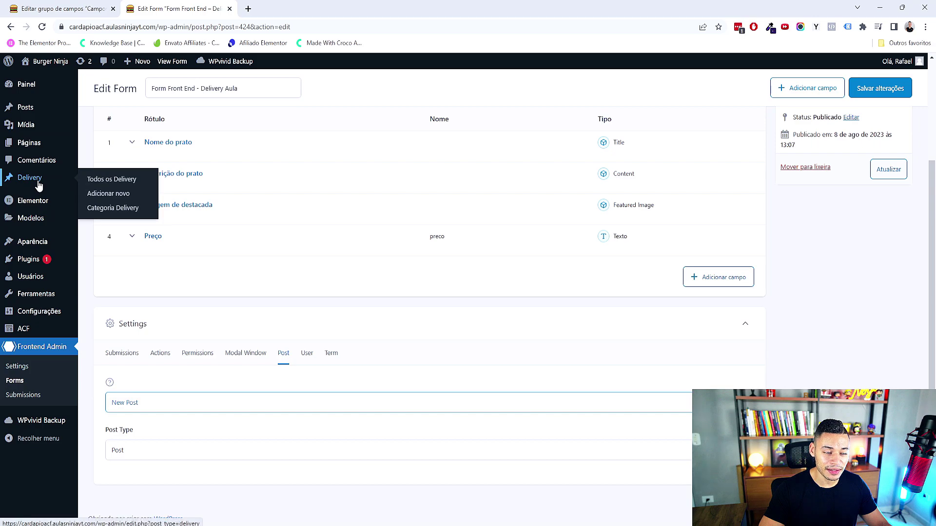
- Look over the Burger Ninja home page in a separate browser tab and return to the form editor
left_click(185, 461)
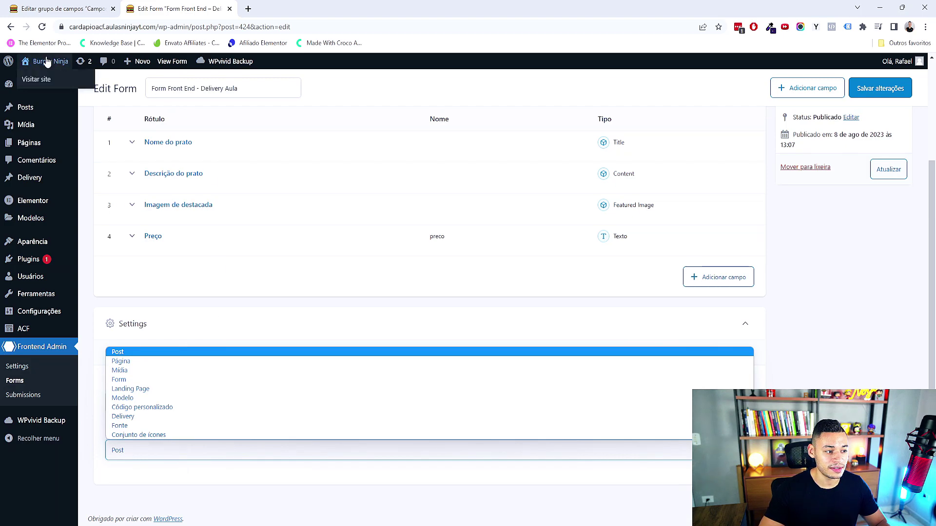
left_click(36, 79)
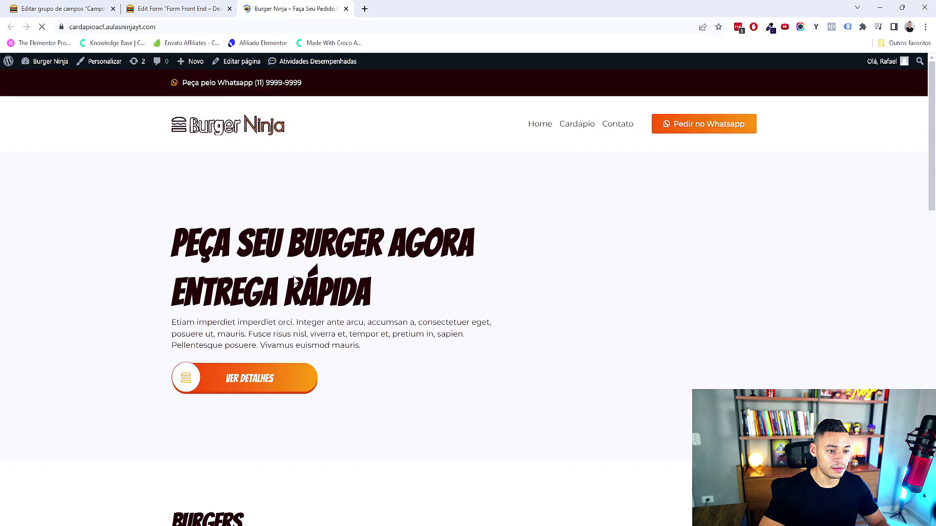
scroll(295, 282, "down", 15)
scroll(298, 283, "up", 15)
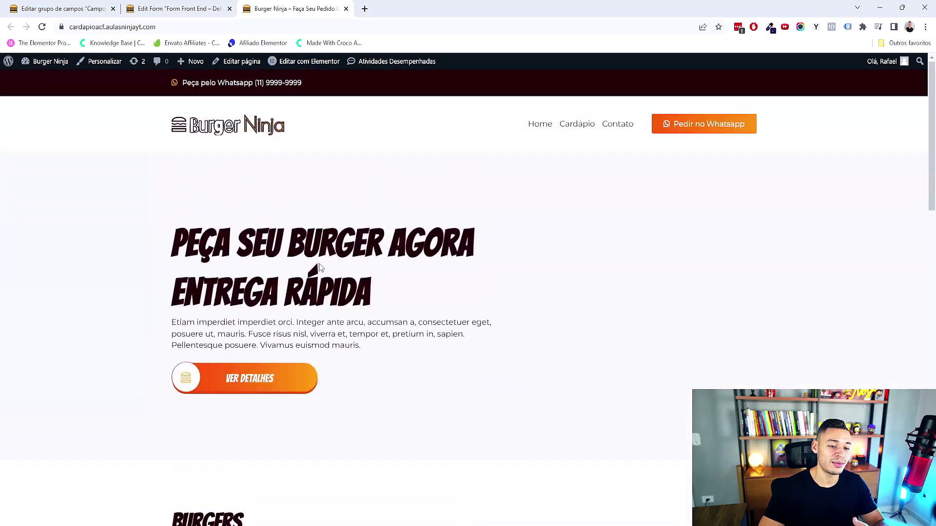
left_click(345, 9)
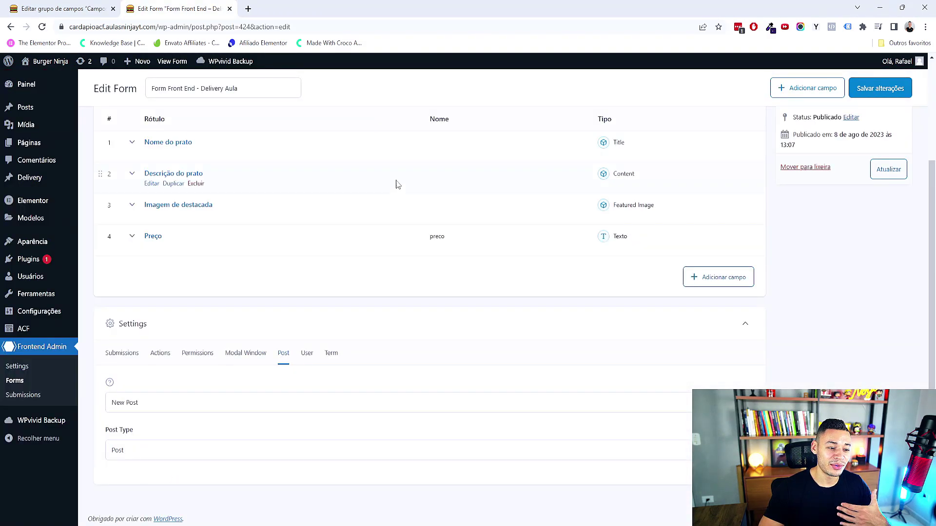
- Set the post type created by the form to Delivery
left_click(242, 460)
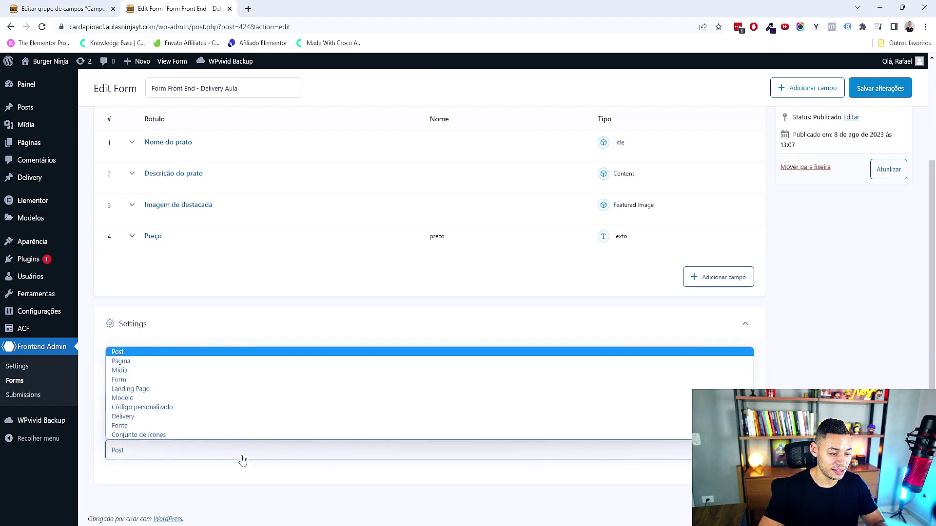
left_click(242, 459)
left_click(136, 453)
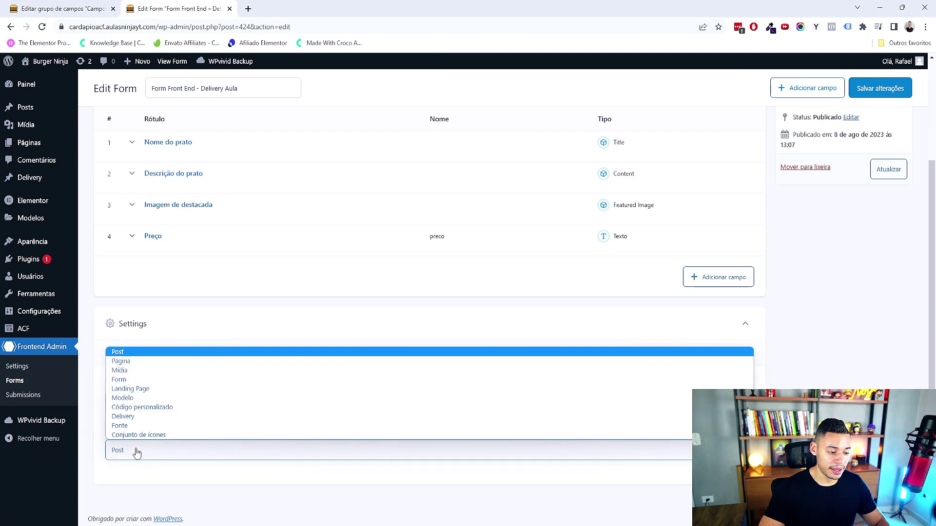
left_click(148, 417)
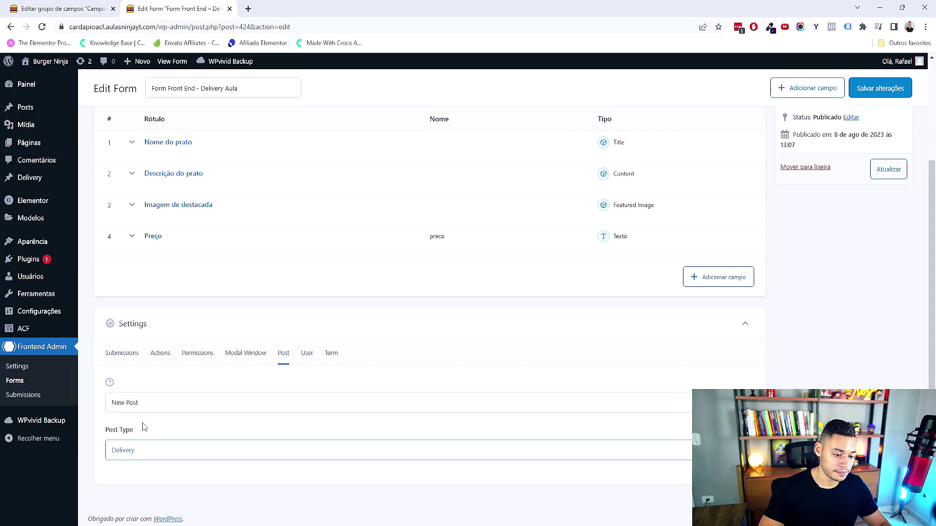
- Check the form's User and Term settings and look over the complete field list
left_click(307, 353)
left_click(331, 354)
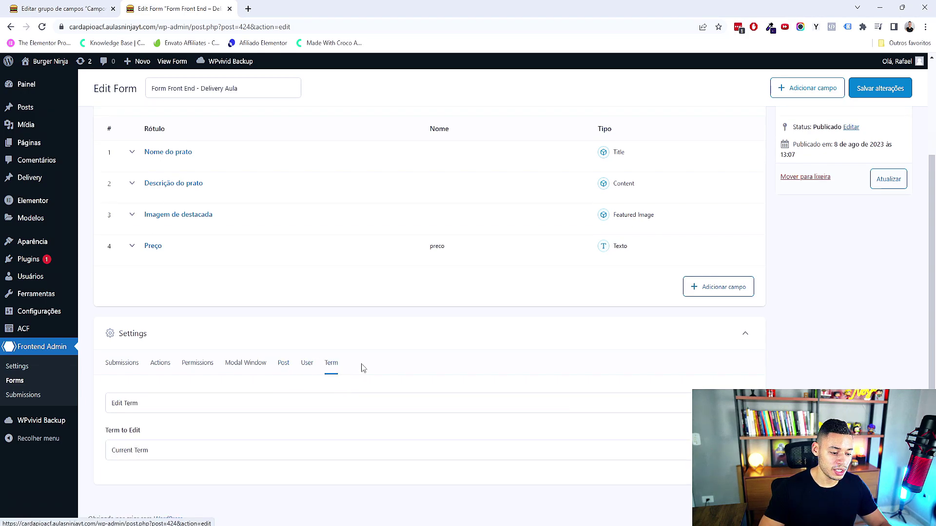
scroll(331, 394, "up", 3)
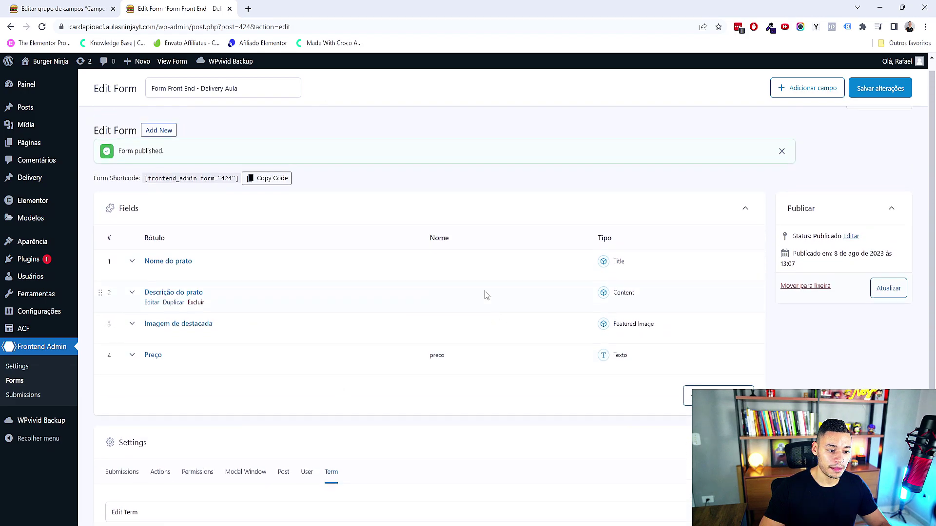
scroll(551, 273, "down", 2)
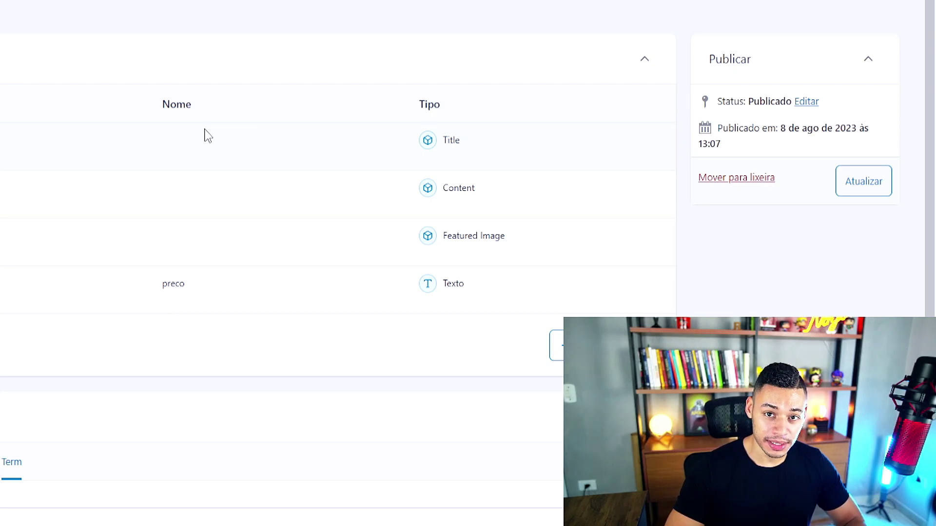
- Add a fifth field to the form with type Submit Button and label "Cadastrar prato"
scroll(206, 132, "down", 3)
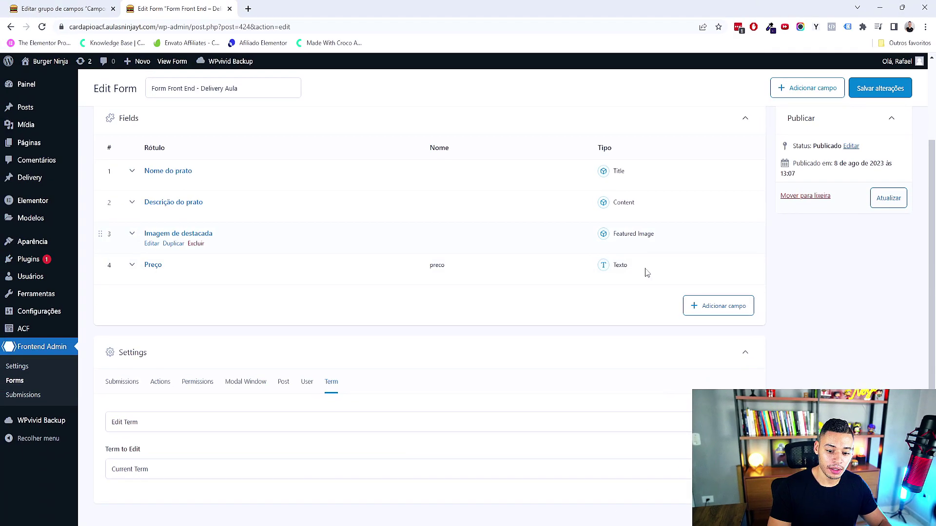
left_click(600, 190)
scroll(218, 371, "down", 2)
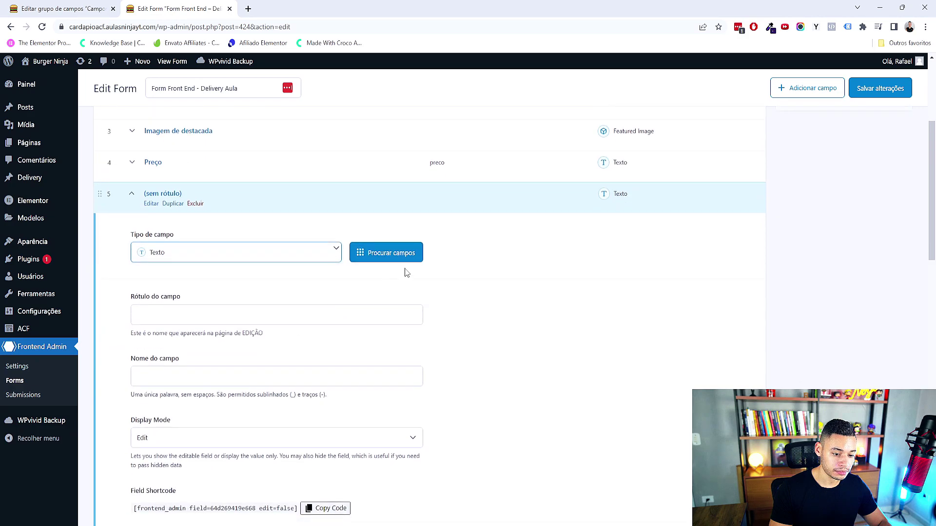
left_click(389, 253)
left_click(428, 140)
type("sub")
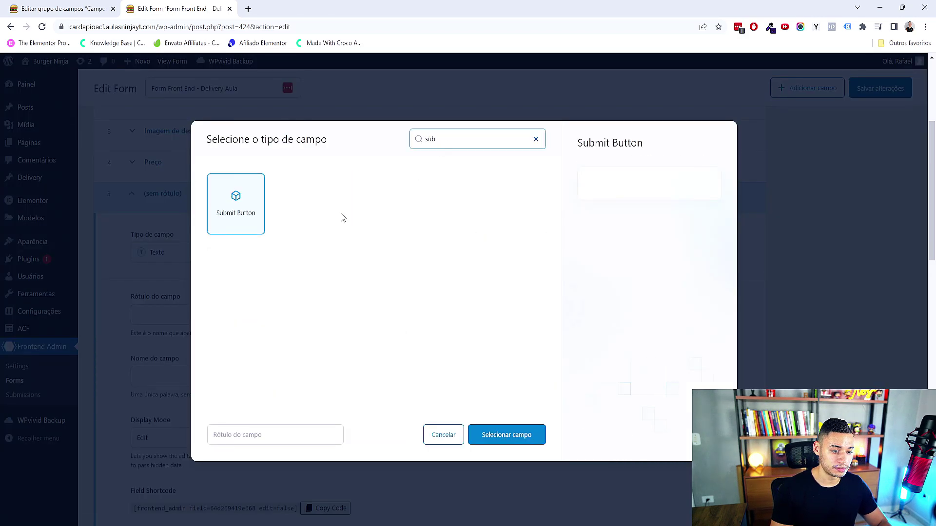
left_click(258, 434)
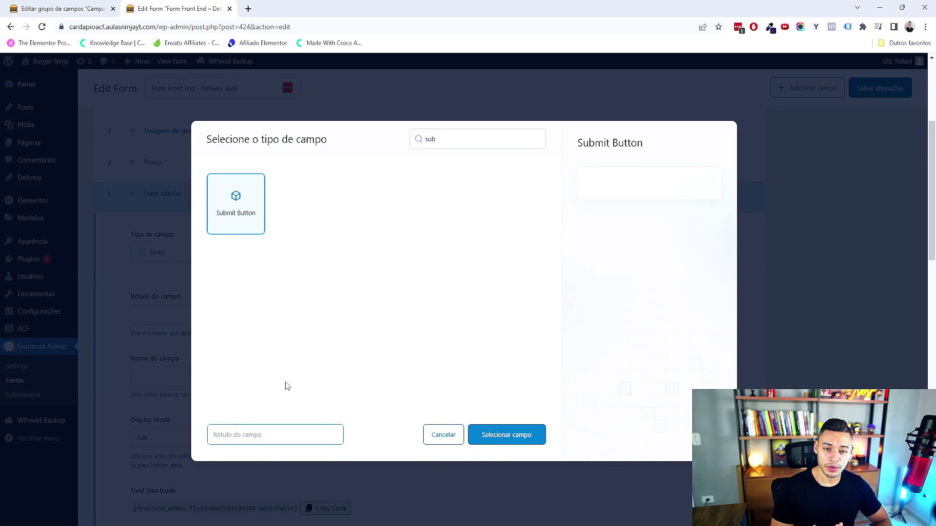
type("Cadas")
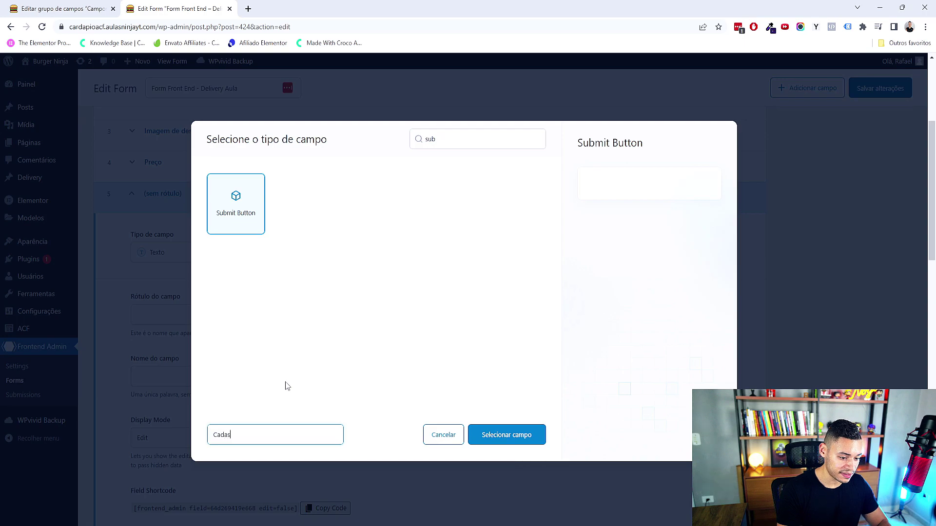
type("trar prato")
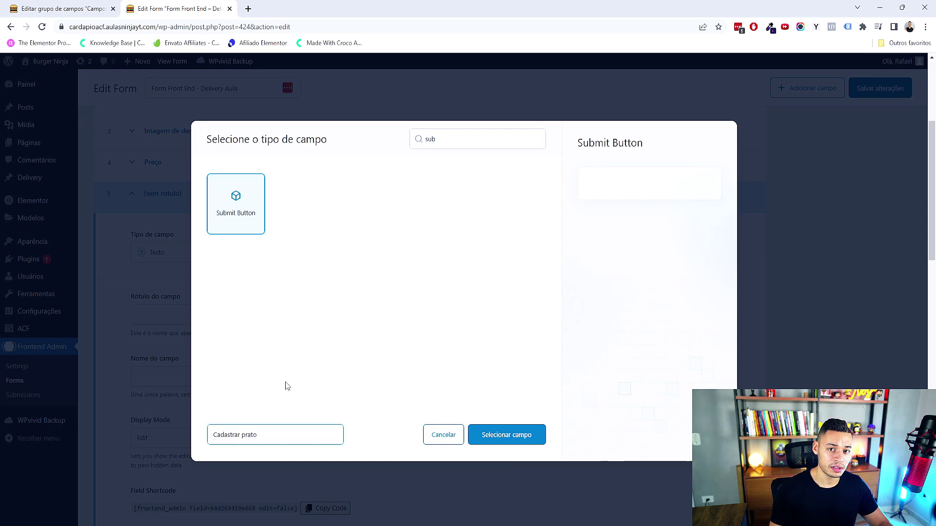
left_click(488, 438)
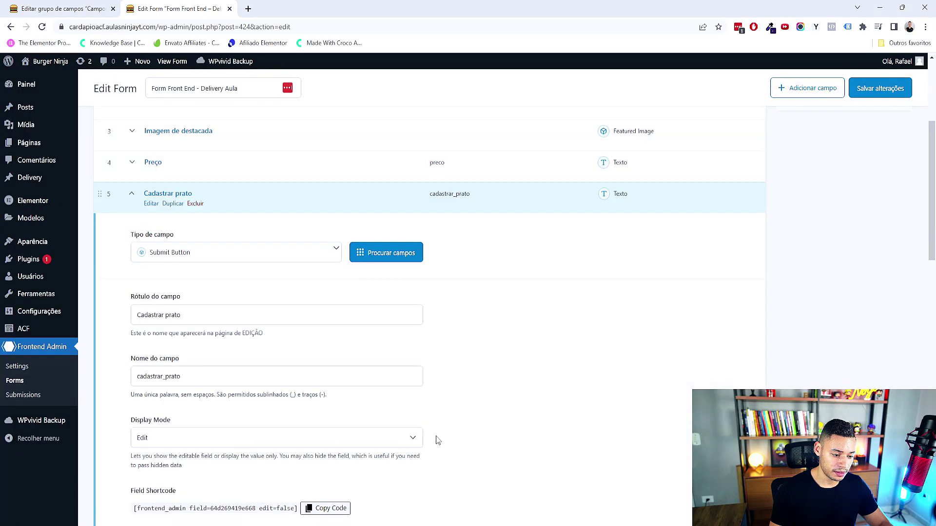
- Set the submit button's text to "Cadastrar prato", close the field and save the form
scroll(176, 363, "down", 2)
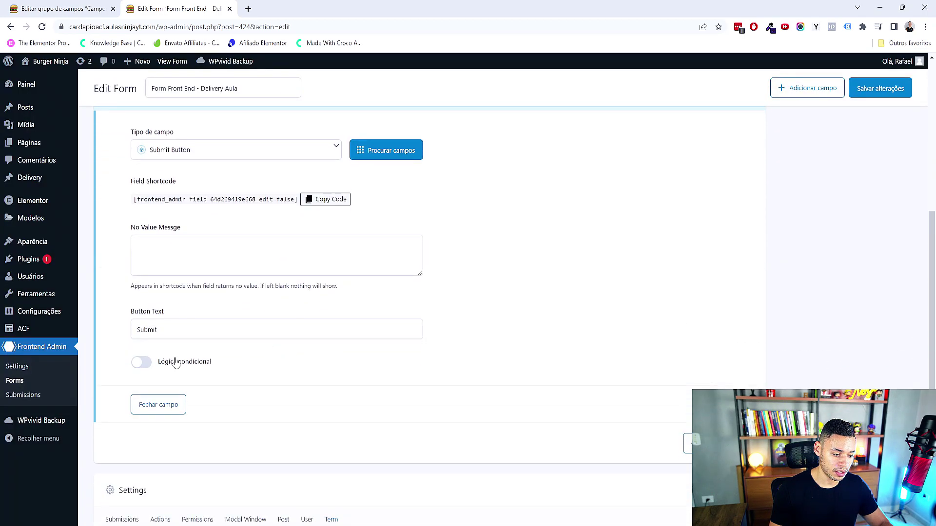
left_click_drag(163, 330, 109, 325)
type("Cadastrar prato")
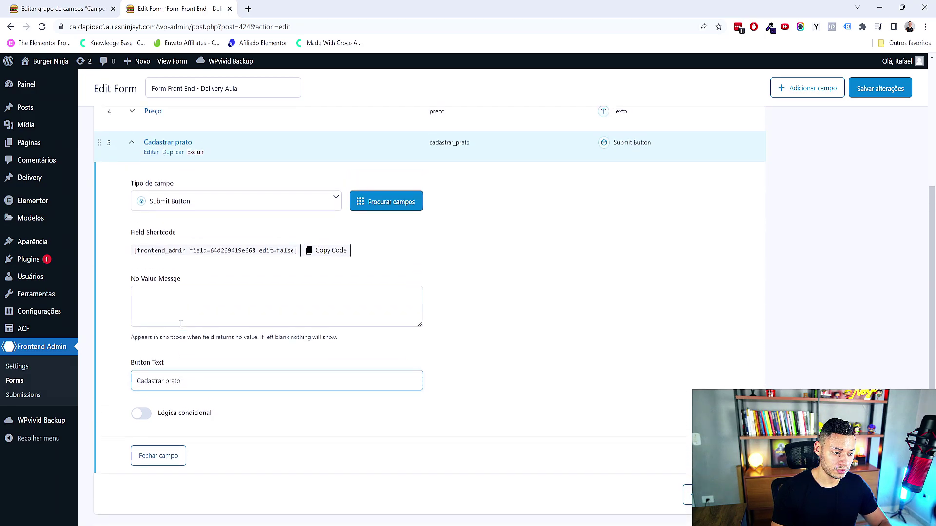
left_click(159, 406)
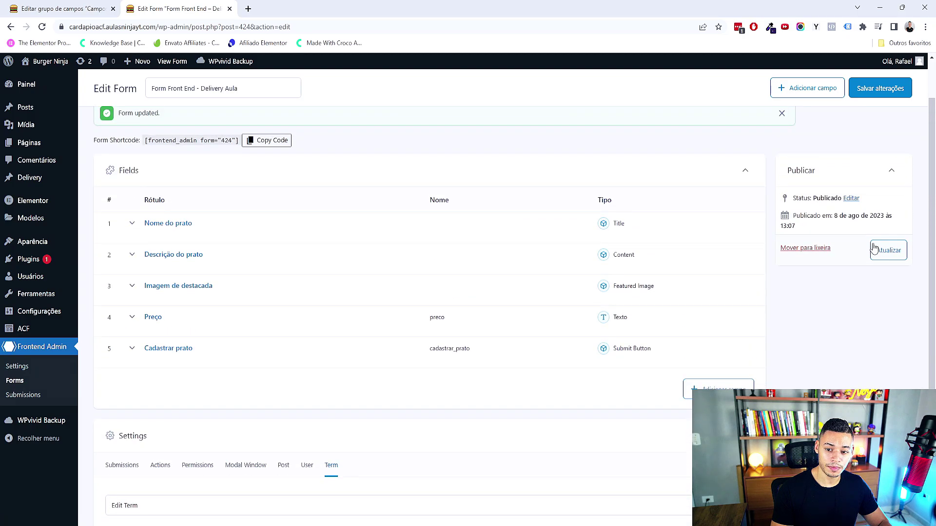
left_click(884, 257)
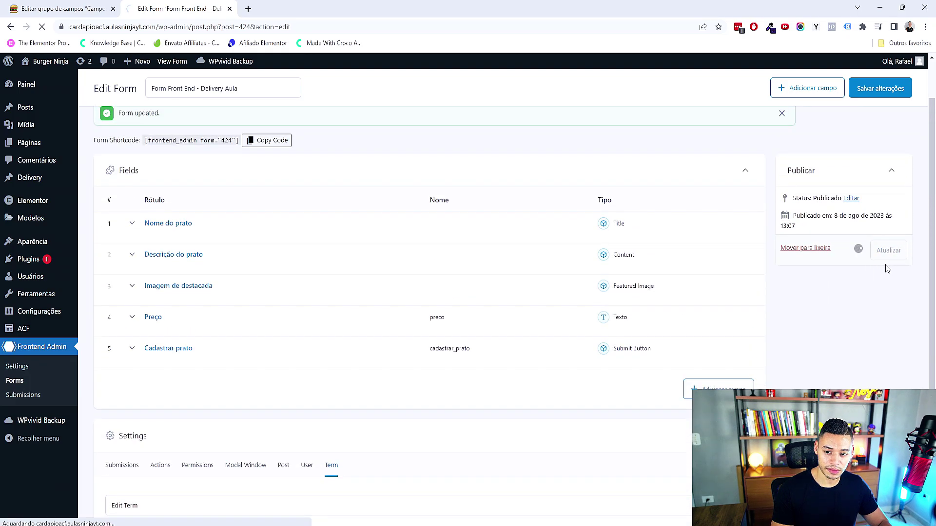
left_click(891, 93)
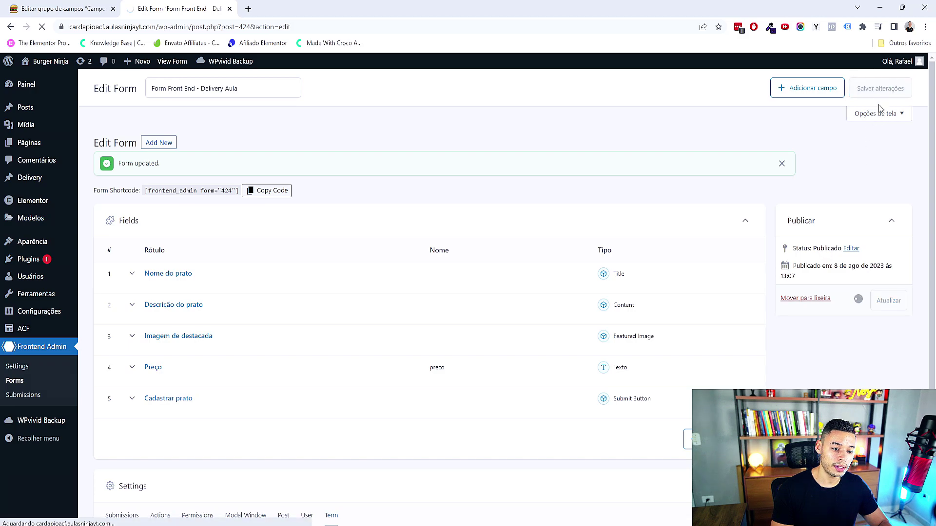
- Check the form's Post settings and look over the saved field list
scroll(494, 271, "down", 3)
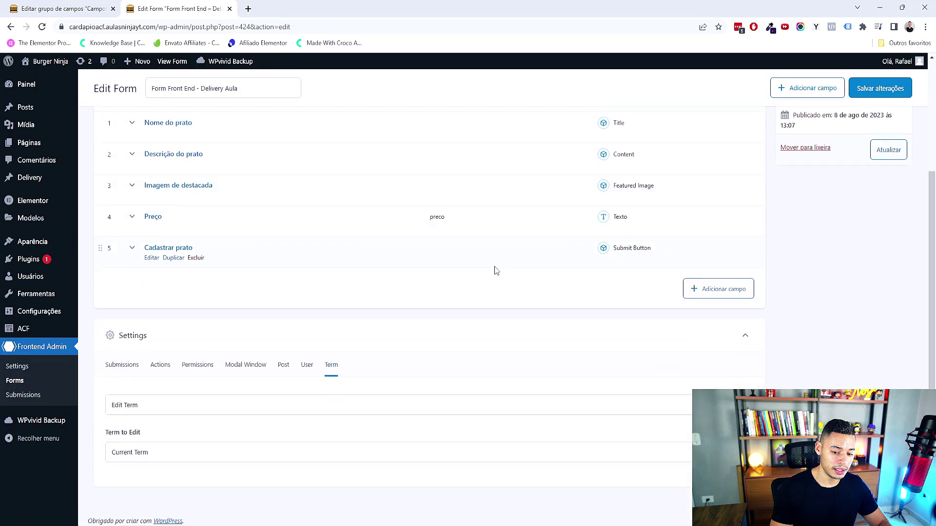
left_click(284, 365)
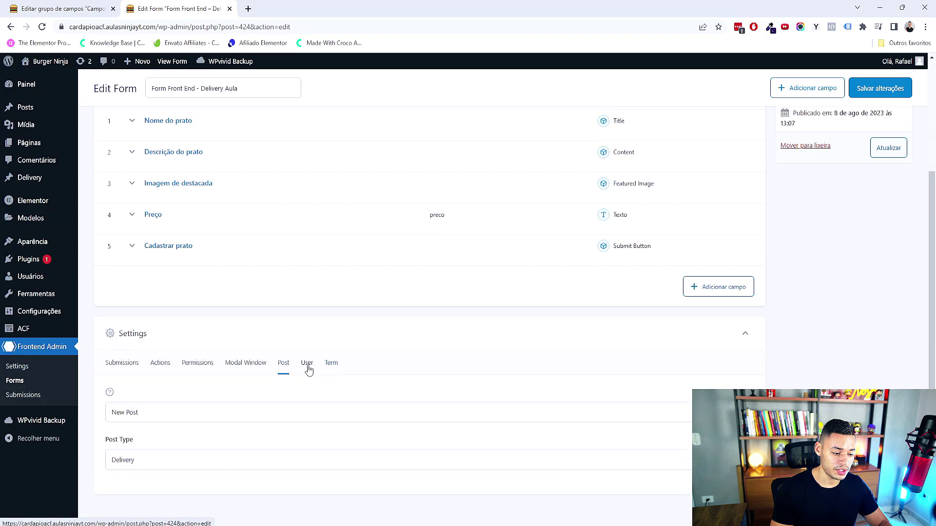
scroll(295, 322, "up", 3)
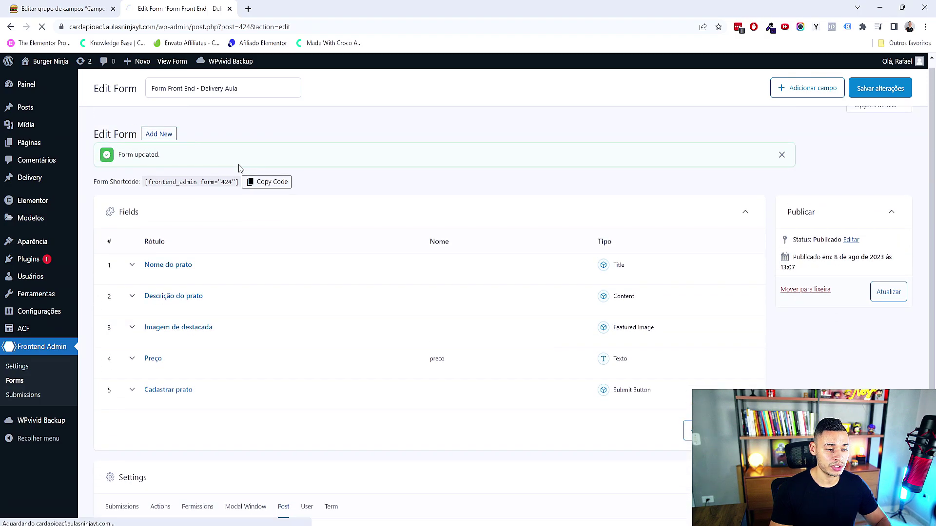
scroll(266, 216, "down", 3)
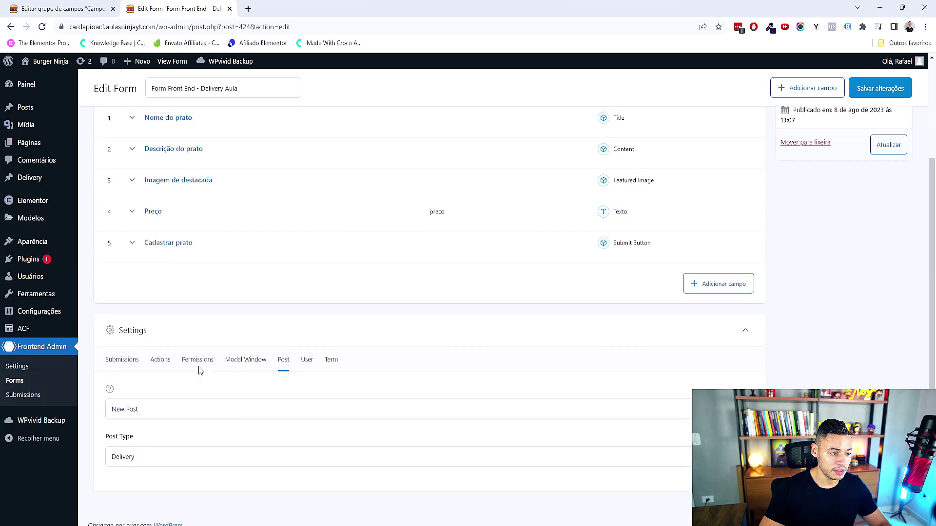
scroll(200, 371, "up", 3)
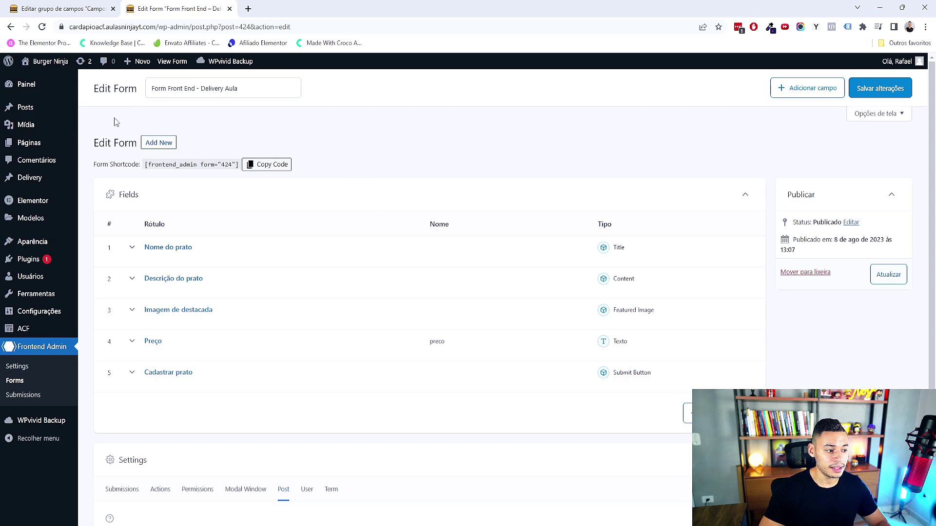
- Open the site's page list in a new tab, sorted by date, and edit "Formulário Front End Aula" with Elementor
middle_click(39, 142)
left_click(288, 10)
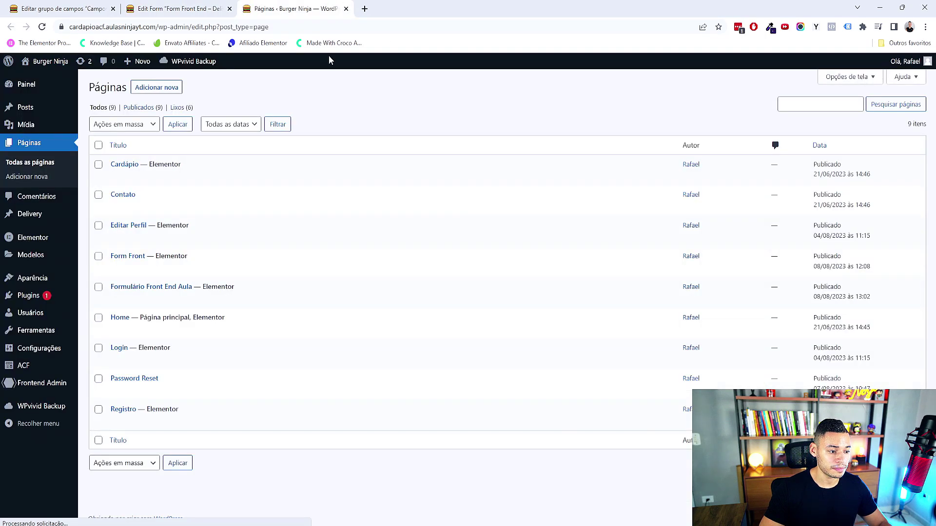
left_click(829, 147)
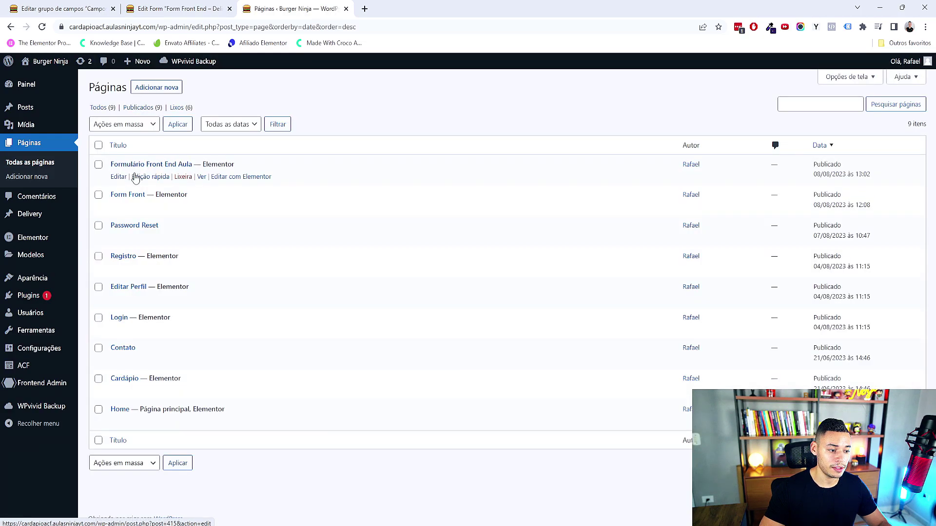
left_click(226, 177)
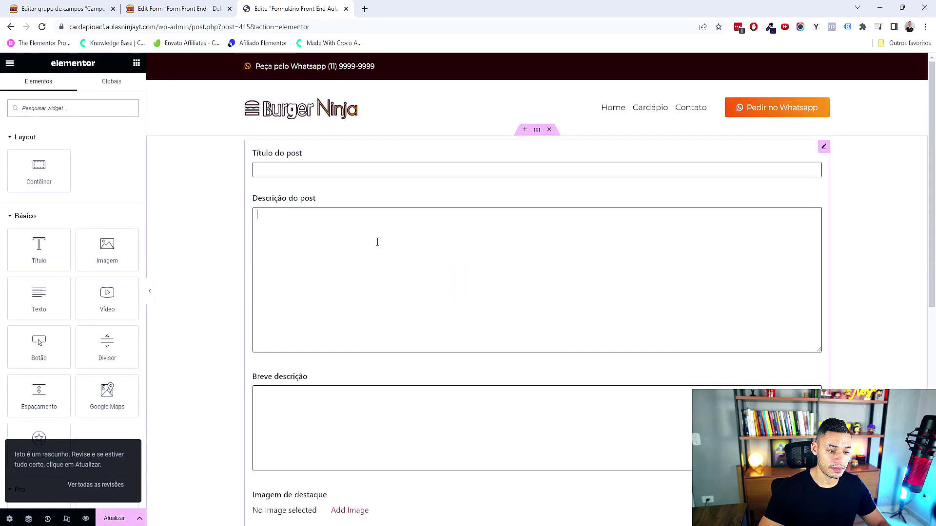
- Set the page's New Post Form widget to use "Form Front End - Delivery Aula" and update the page
left_click(376, 240)
left_click(56, 161)
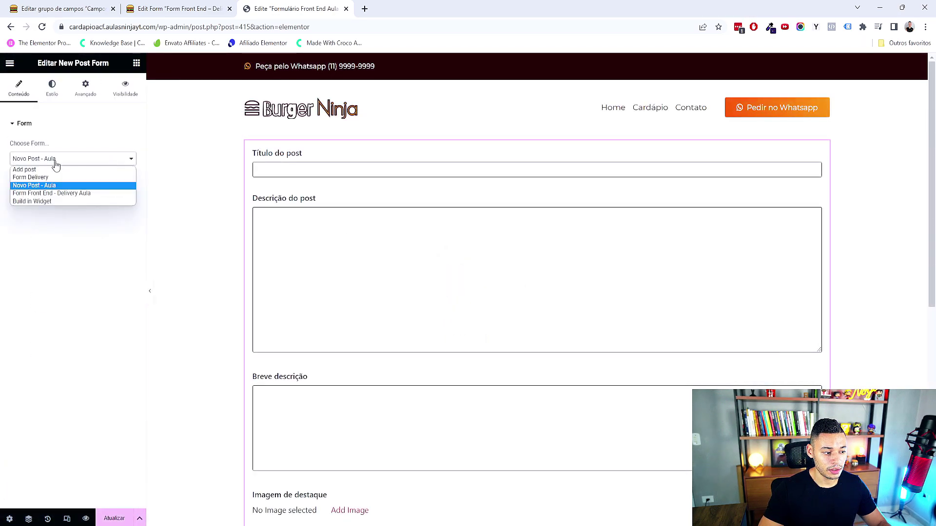
left_click(35, 194)
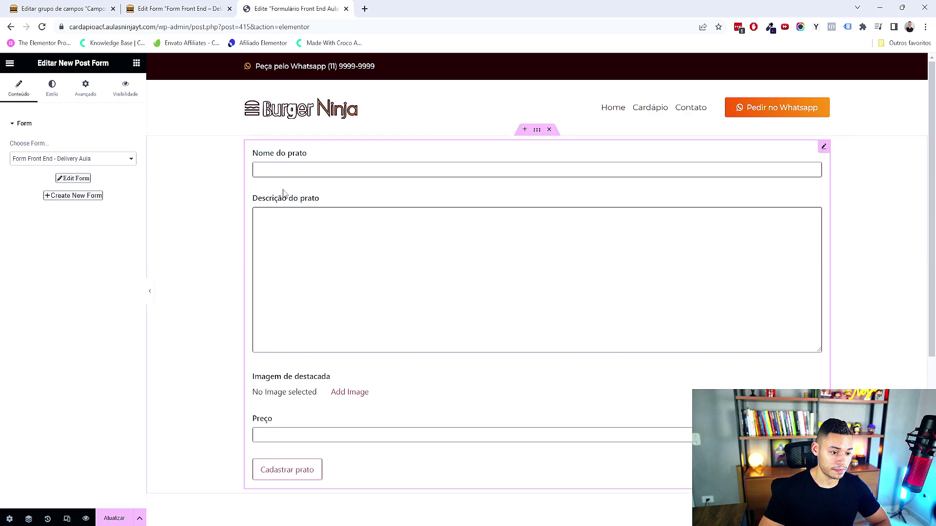
scroll(304, 210, "down", 1)
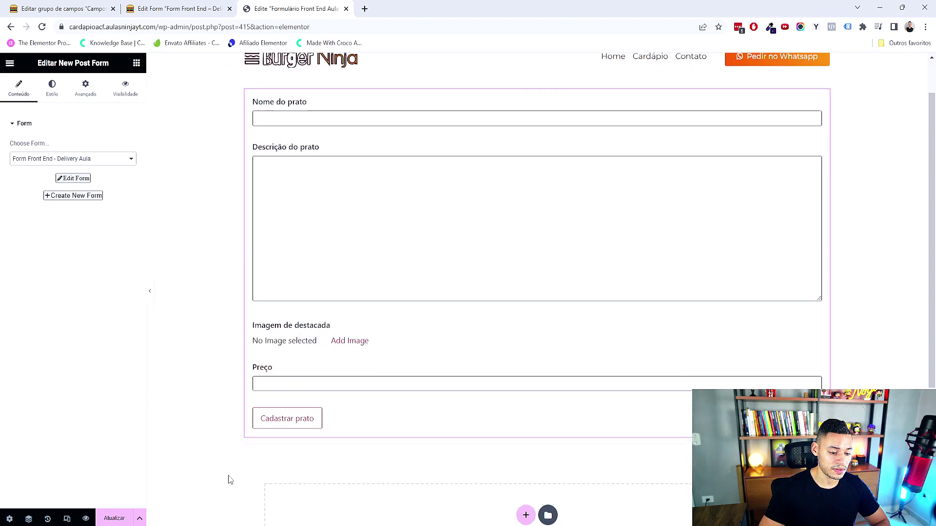
left_click(114, 520)
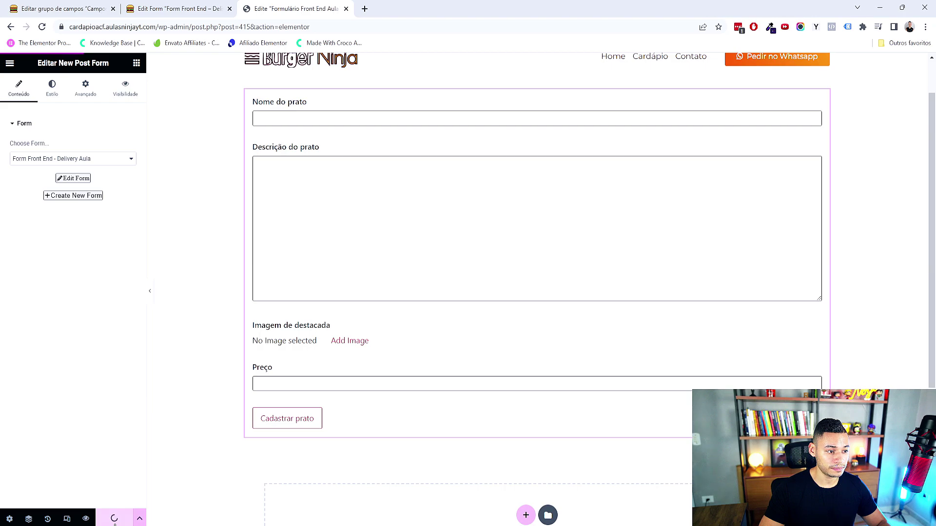
- Preview the form page in a new tab and load its plain address without the preview parameters
left_click(95, 522)
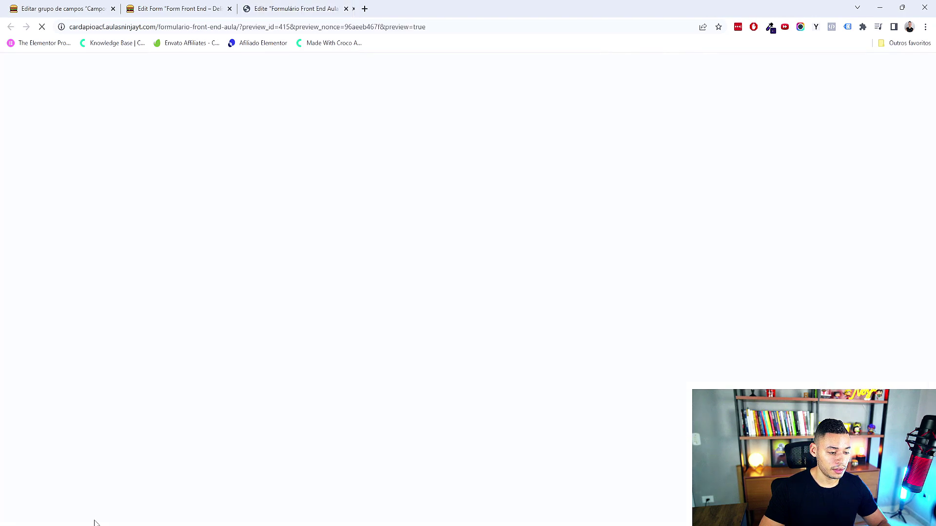
left_click_drag(237, 27, 394, 154)
key("BackSpace")
key("Return")
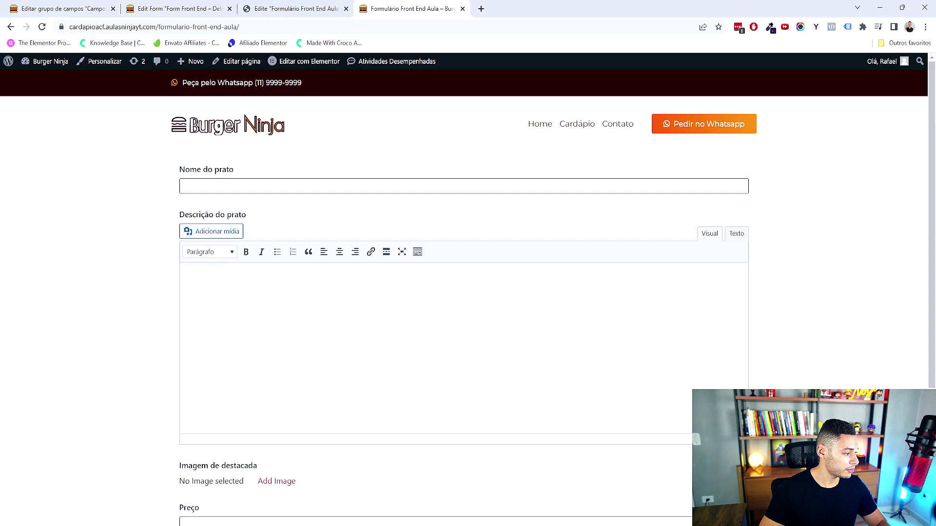
- Enter "Burger Ninja" as the dish name and a placeholder paragraph starting "Phasellus accumsan cursus velit" as its description
left_click(288, 185)
type("Burr")
type("ert N")
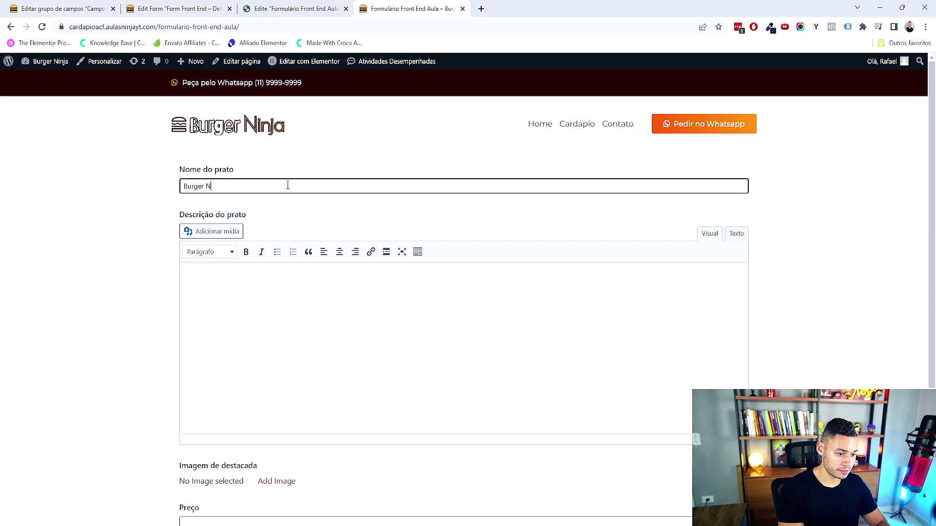
type("inja")
left_click(268, 297)
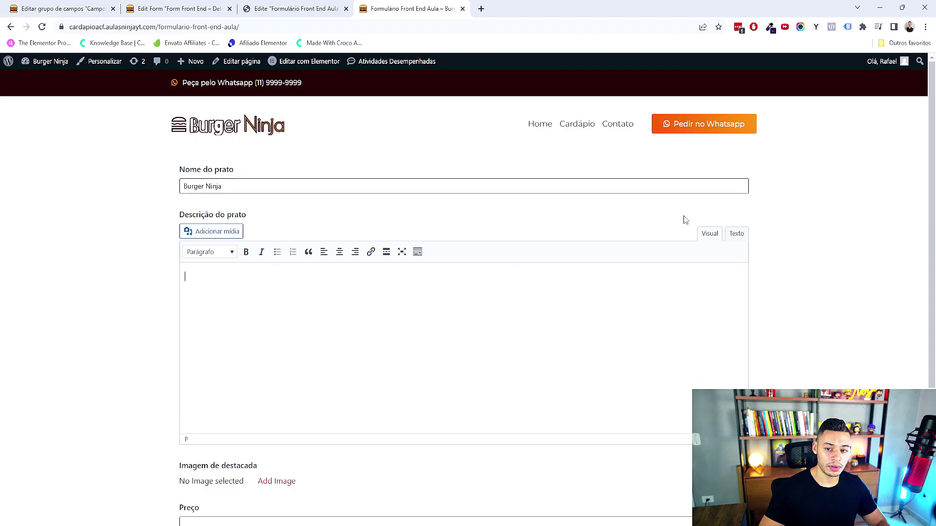
left_click(818, 32)
left_click(391, 313)
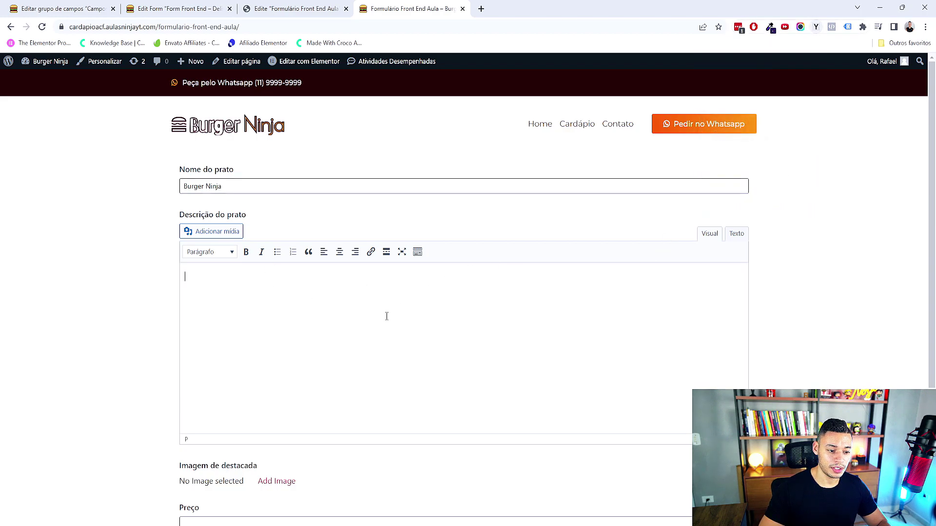
type("Phasellus accumsan cursus velit. Vestibulum rutrum, mi nec elementum vehicula, eros quam gravida nisl, id fringilla neque ante vel mi. Nulla consequat massa quis enim. Nunc nec neque. Cras dapibus.")
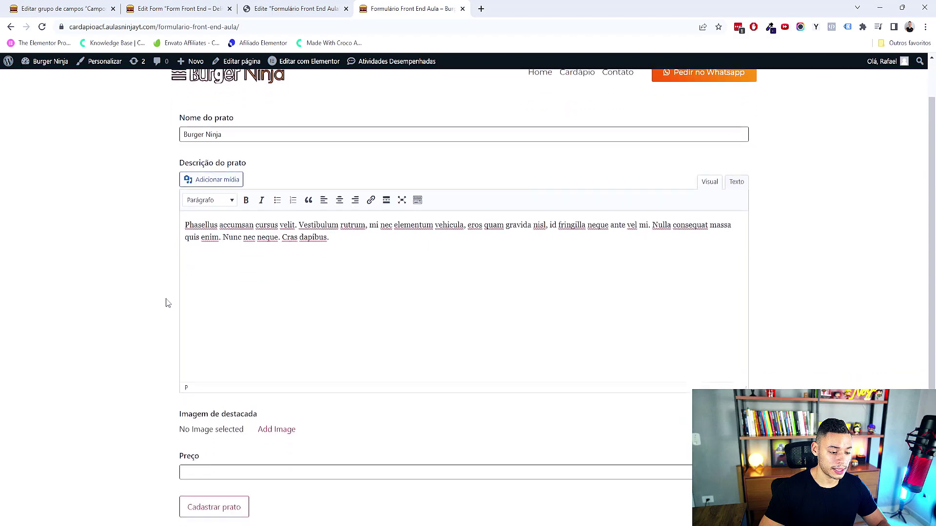
- Set the dish's price to 59 and choose burger-1.png from the media library as its featured image
scroll(165, 303, "down", 3)
left_click(193, 370)
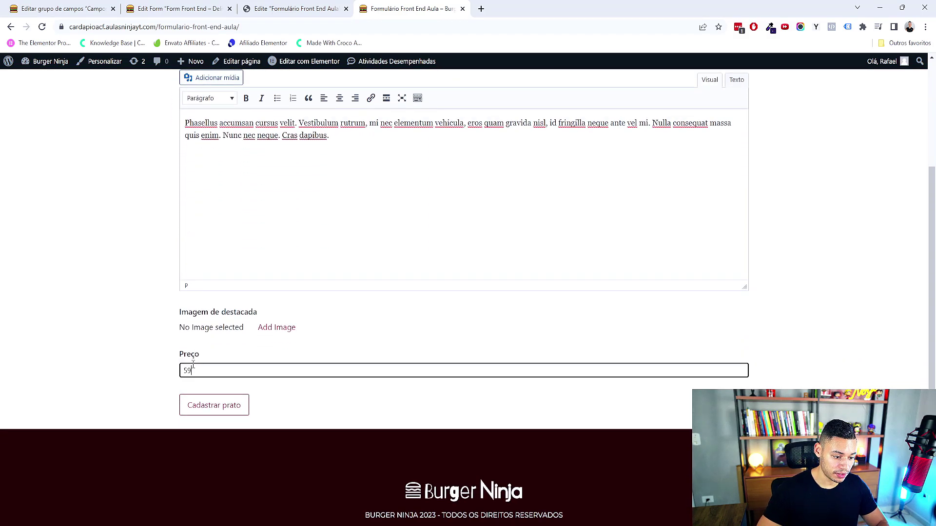
left_click(288, 330)
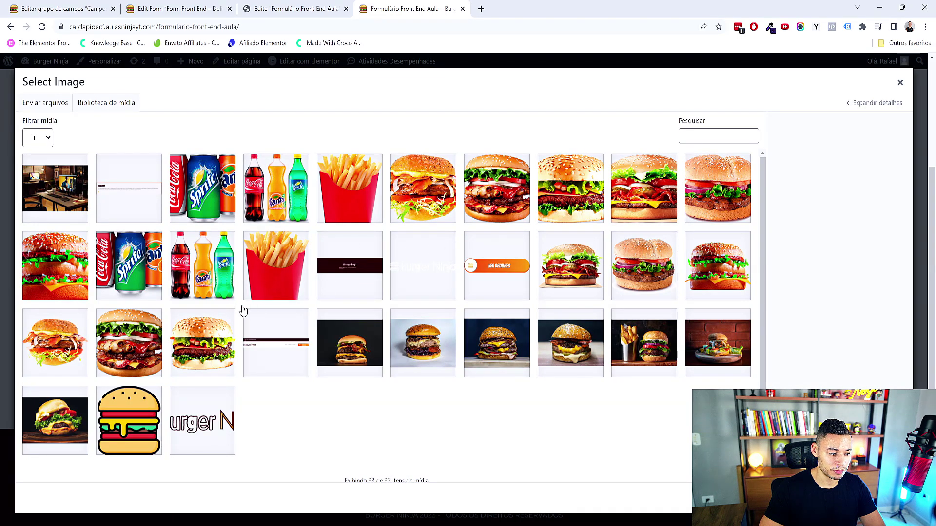
left_click(77, 279)
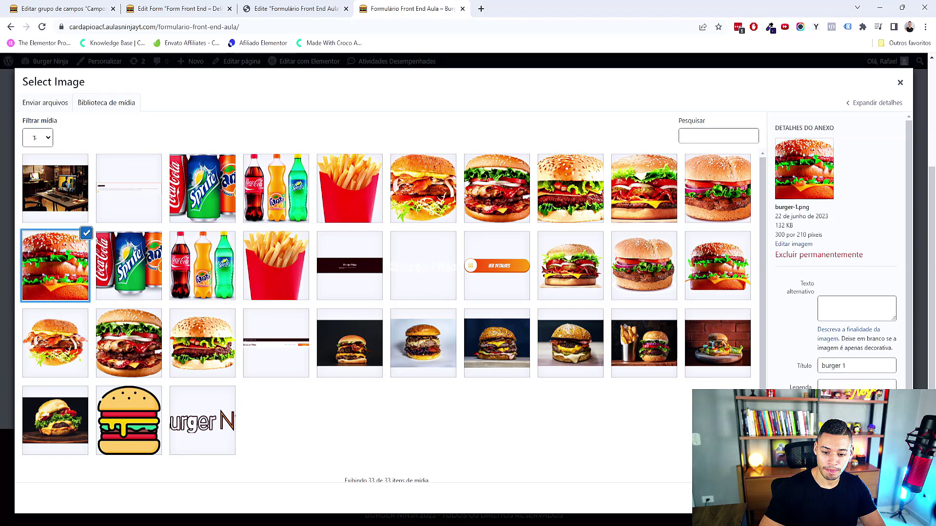
left_click(882, 502)
- Submit the new dish and open the site's home page in a new tab
scroll(386, 405, "down", 2)
left_click(218, 405)
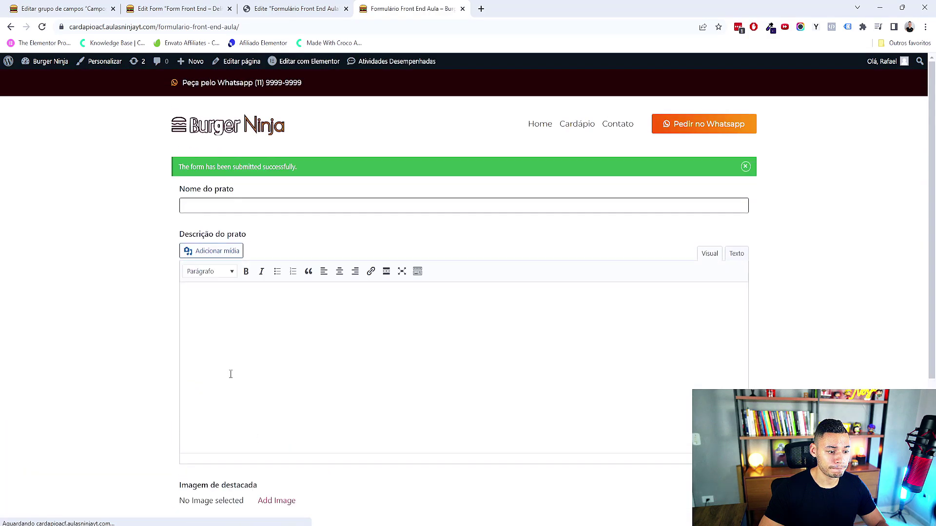
left_click(222, 139)
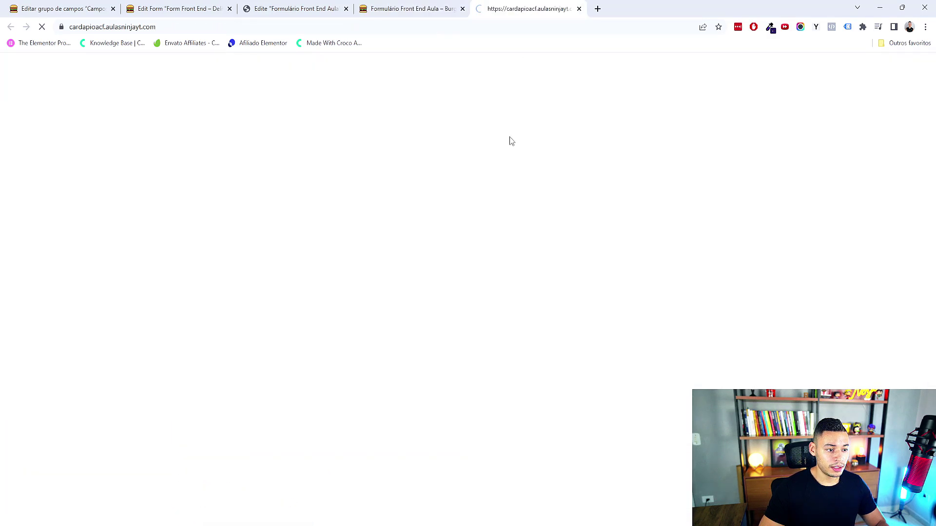
- Check the Burger Ninja card's image, description and price in the Burgers section of the home page
scroll(505, 207, "down", 7)
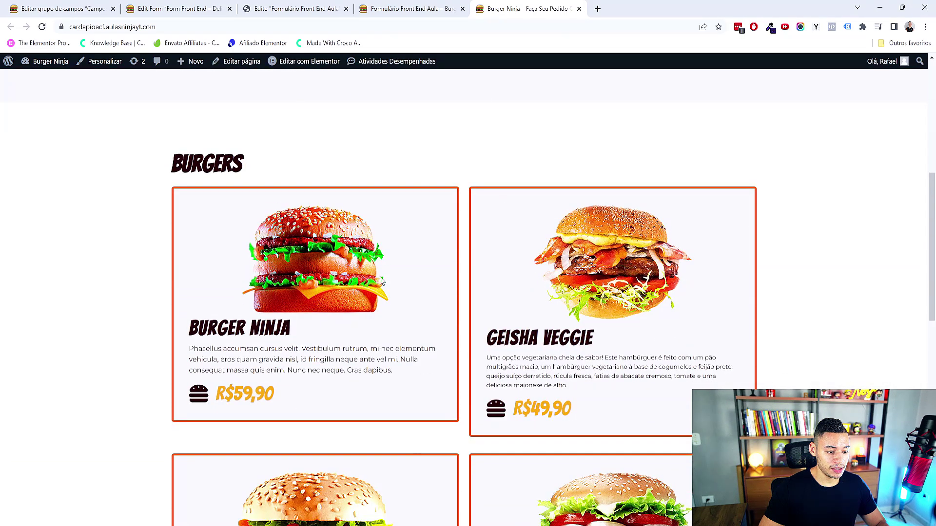
left_click(336, 261)
left_click_drag(247, 349, 307, 370)
left_click(298, 392)
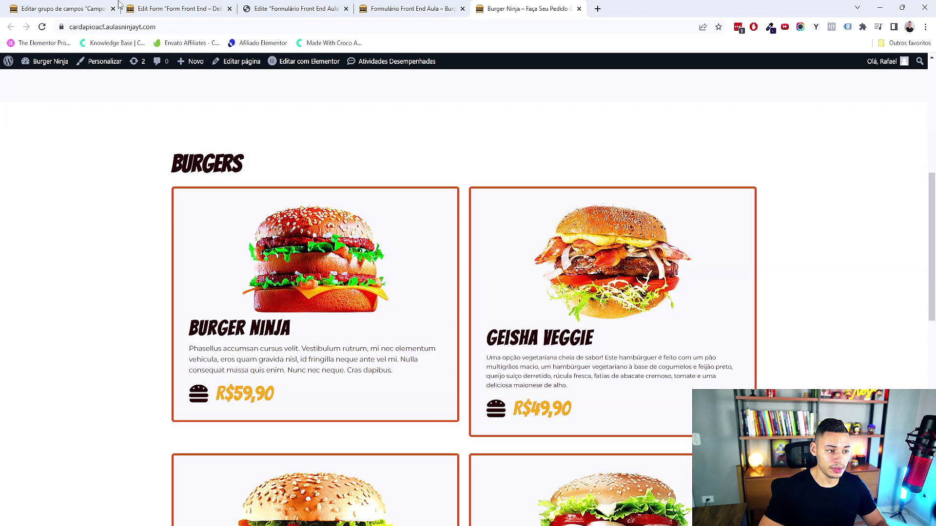
- Open the list of all Delivery posts in the WordPress admin and check the Burger Ninja entry's publication date
left_click(117, 6)
mouse_move(53, 181)
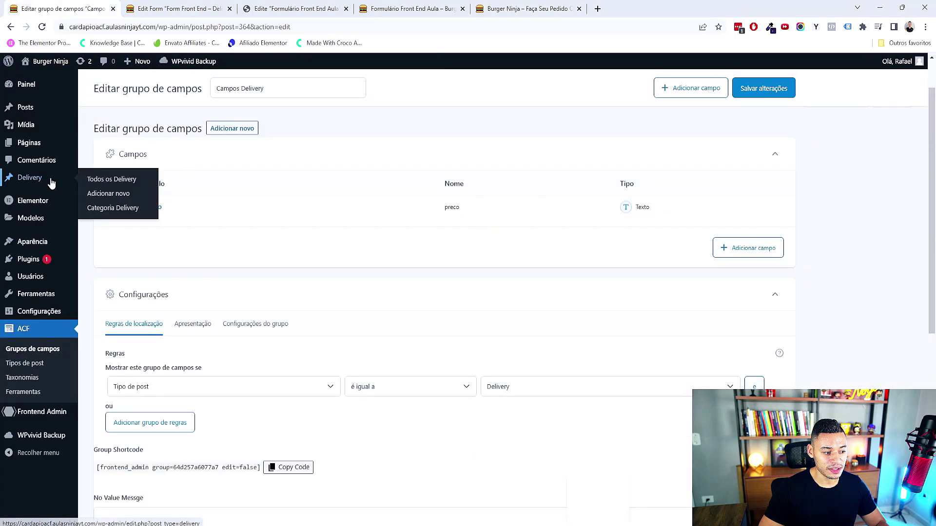
left_click(98, 179)
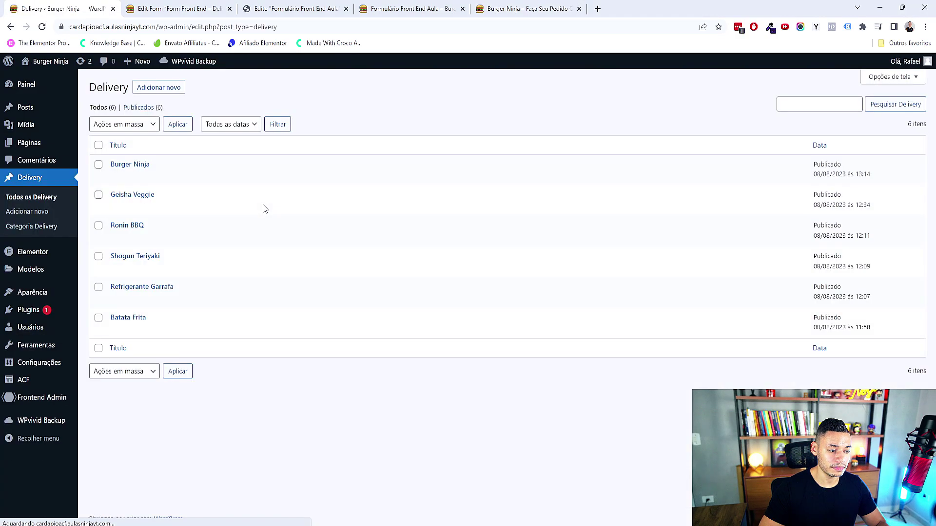
left_click_drag(868, 174, 913, 182)
left_click(862, 177)
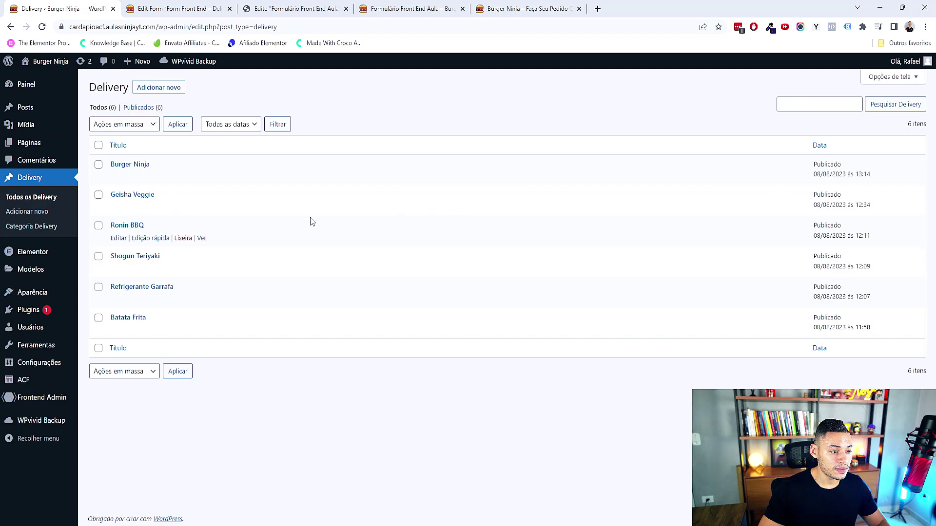
- Close the home page tab and review the front-end dish form down to its submit button
left_click(429, 8)
left_click(520, 8)
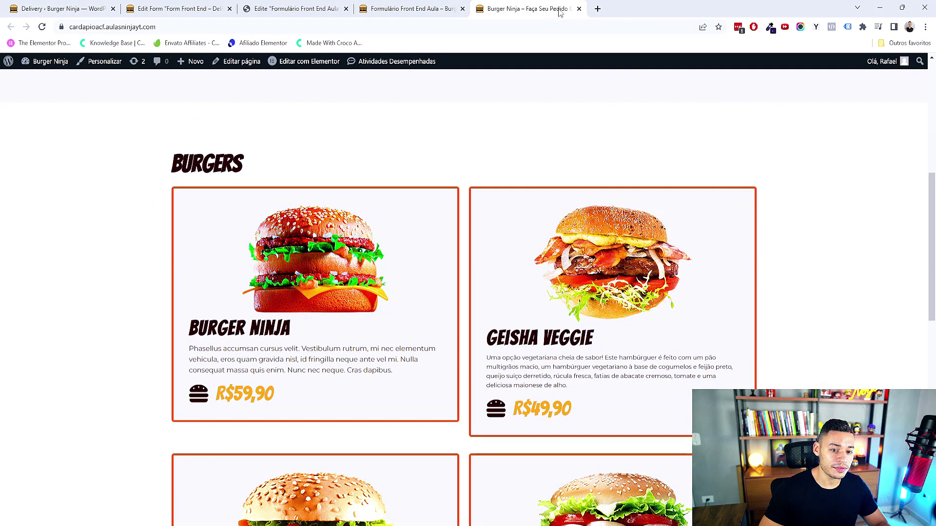
left_click(579, 8)
scroll(584, 278, "down", 4)
scroll(586, 288, "up", 4)
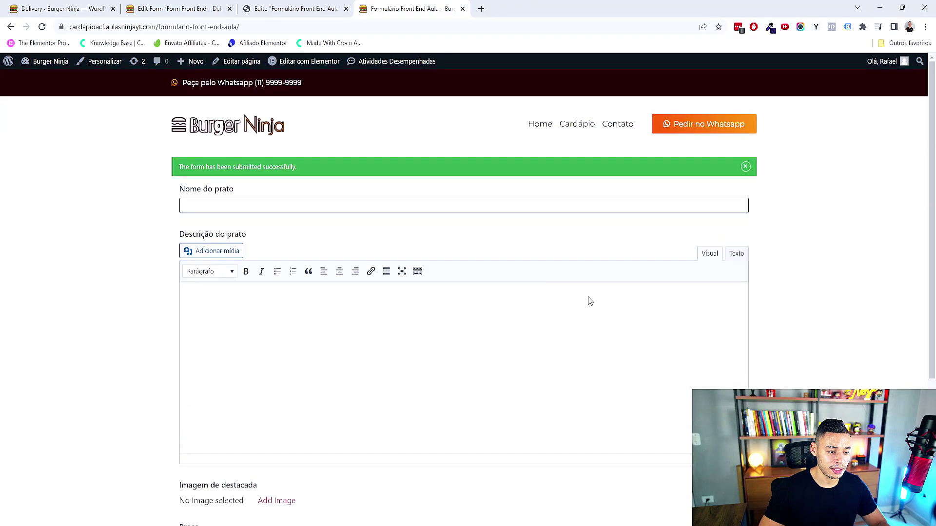
scroll(551, 325, "down", 3)
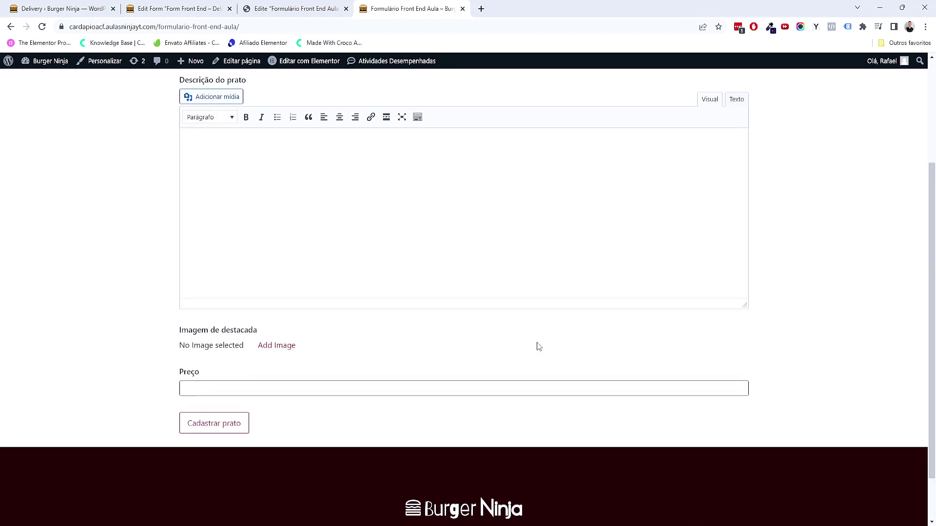
right_click(305, 419)
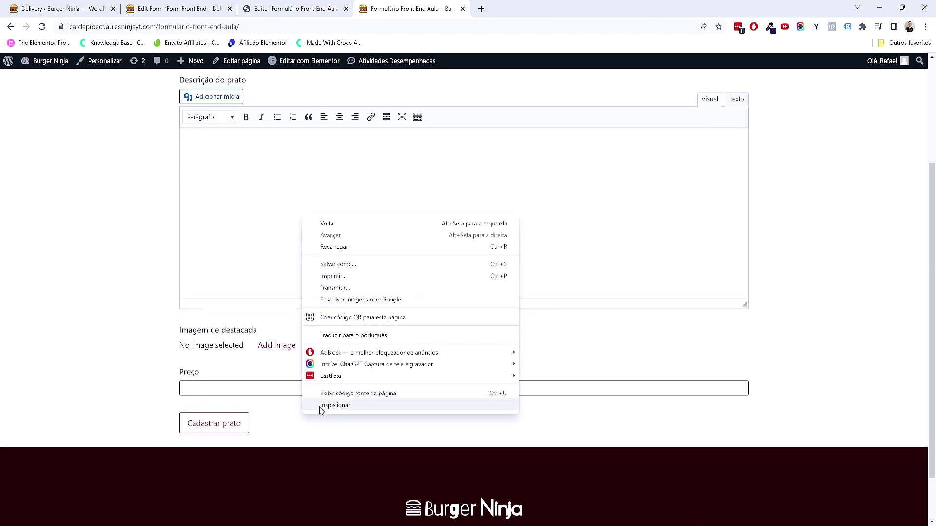
left_click(320, 406)
scroll(378, 254, "down", 4)
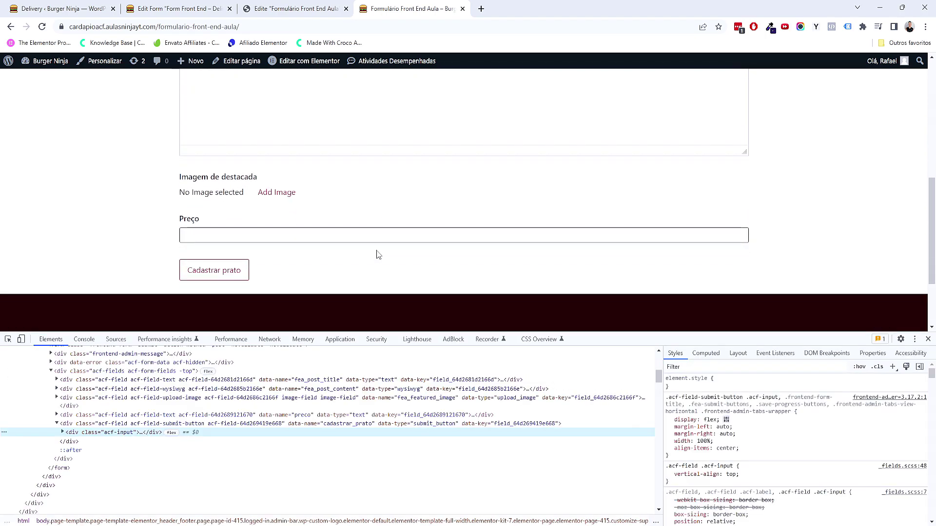
left_click(7, 339)
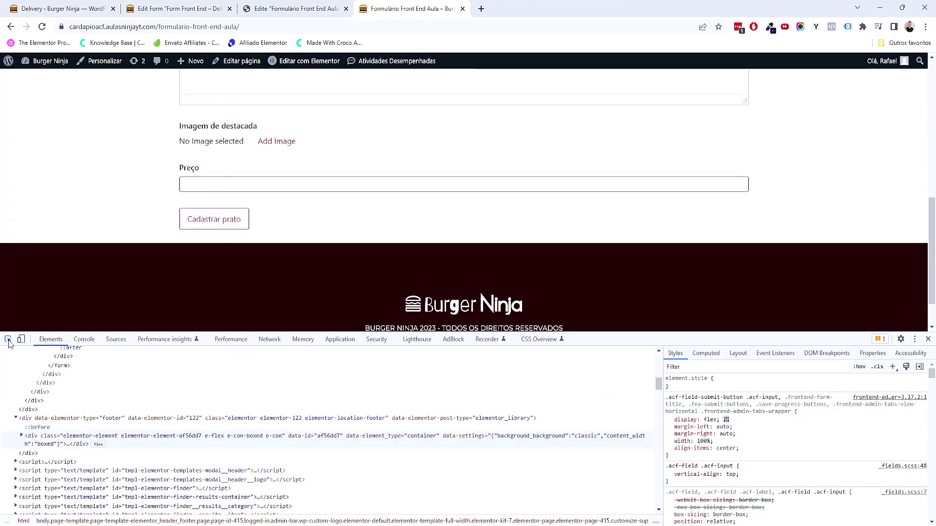
left_click(8, 340)
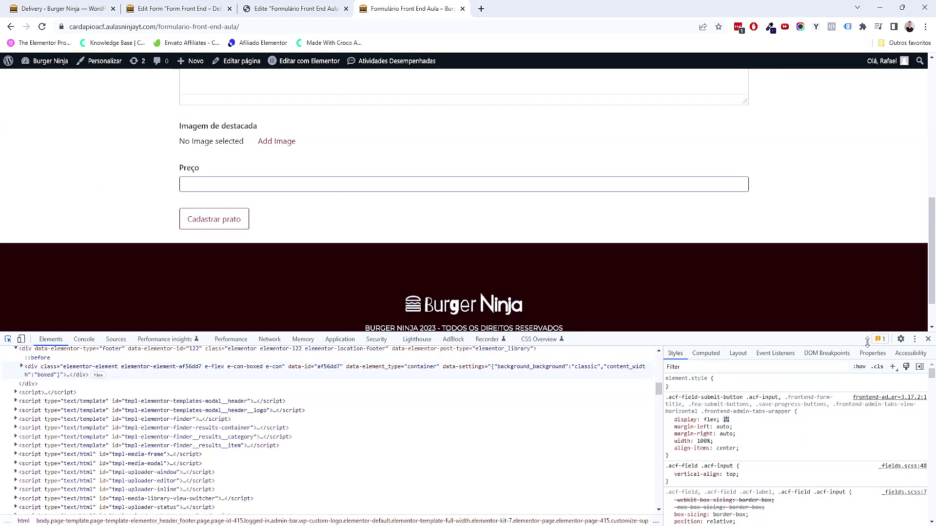
left_click(927, 340)
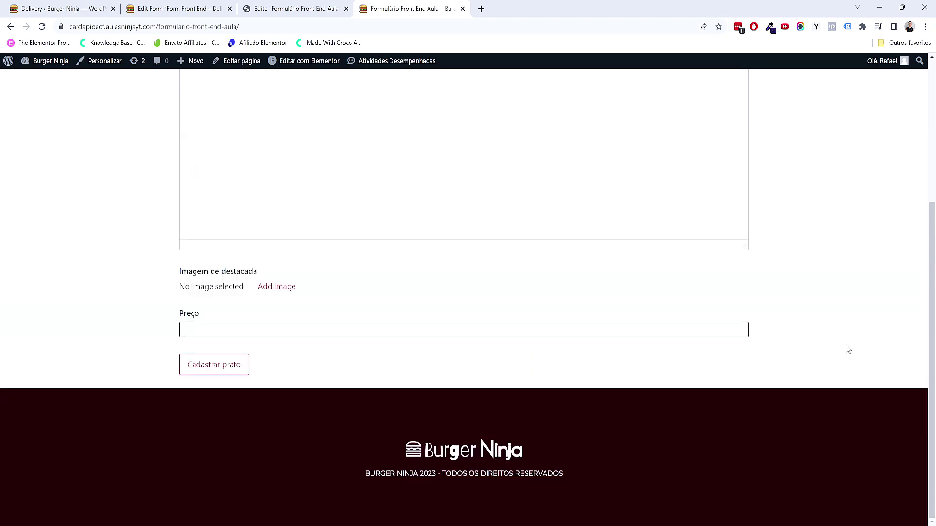
- Inspect the "Cadastrar prato" button in the developer tools and examine its CSS rules
right_click(297, 355)
left_click(345, 352)
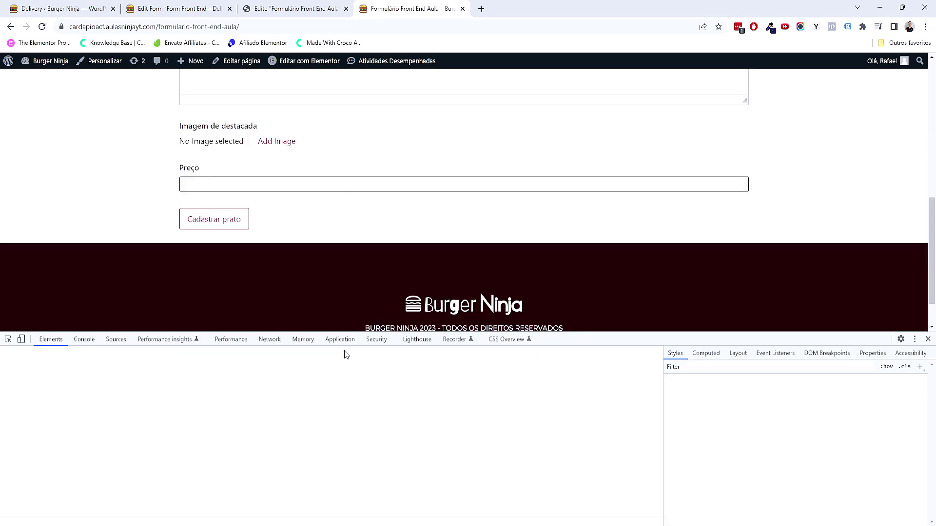
left_click(7, 340)
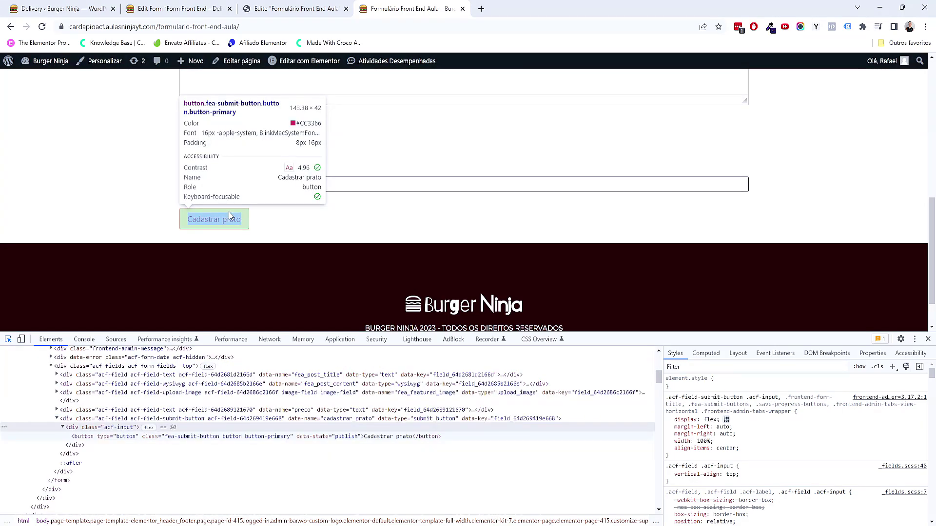
left_click(239, 226)
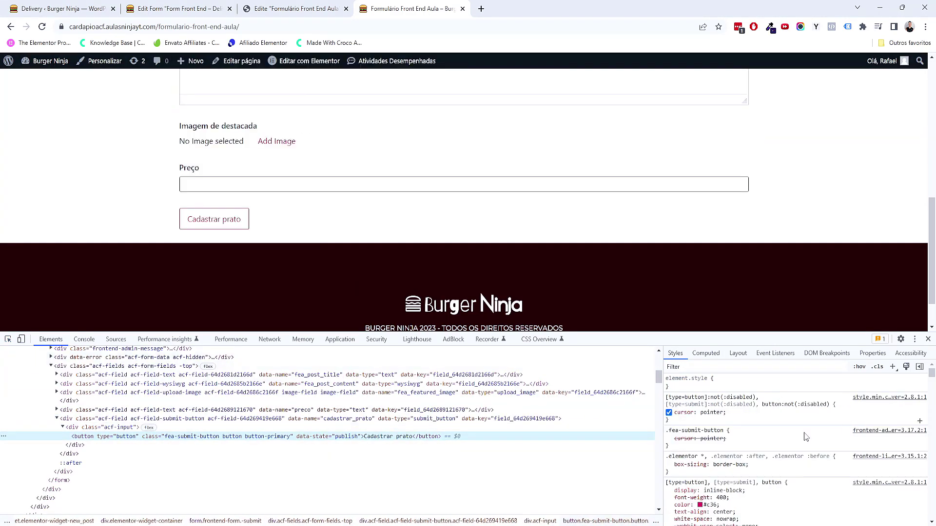
scroll(731, 448, "down", 3)
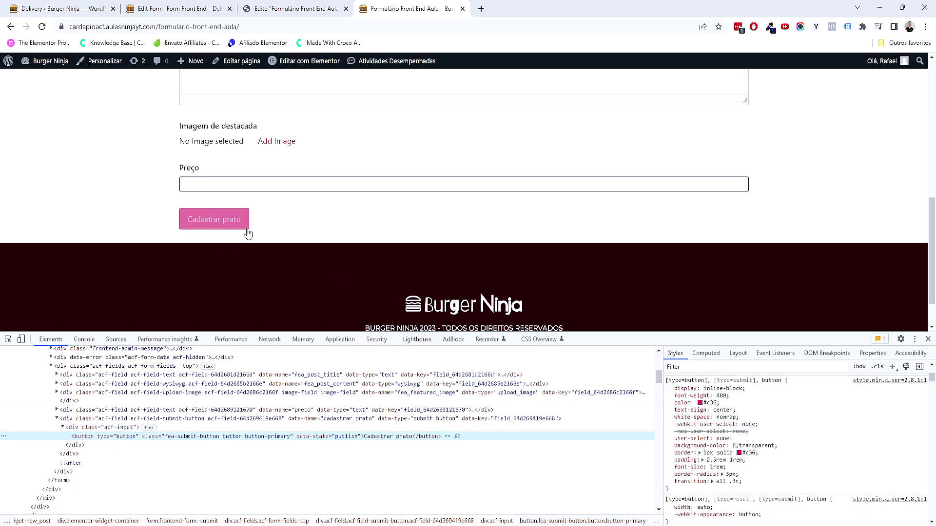
- Set the background-color in the button's CSS rule to orange #f79c04
left_click(739, 453)
left_click(831, 355)
left_click_drag(836, 352, 848, 337)
left_click_drag(805, 422, 846, 422)
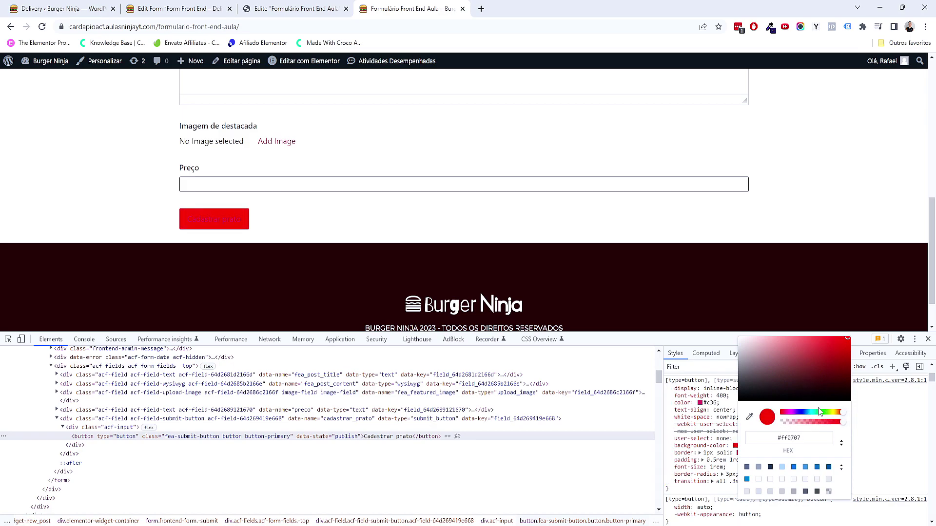
left_click_drag(808, 412, 837, 412)
mouse_move(848, 341)
left_mouse_down()
mouse_move(831, 338)
mouse_move(848, 339)
left_mouse_up()
left_click(883, 415)
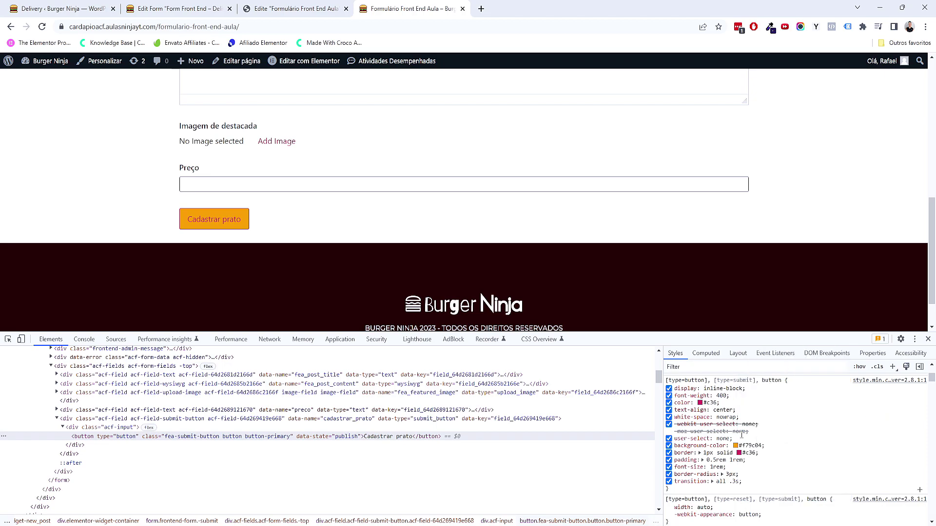
- Set both the text color and the border color in the button's CSS rule to #fff
left_click(700, 403)
left_click_drag(736, 365, 685, 265)
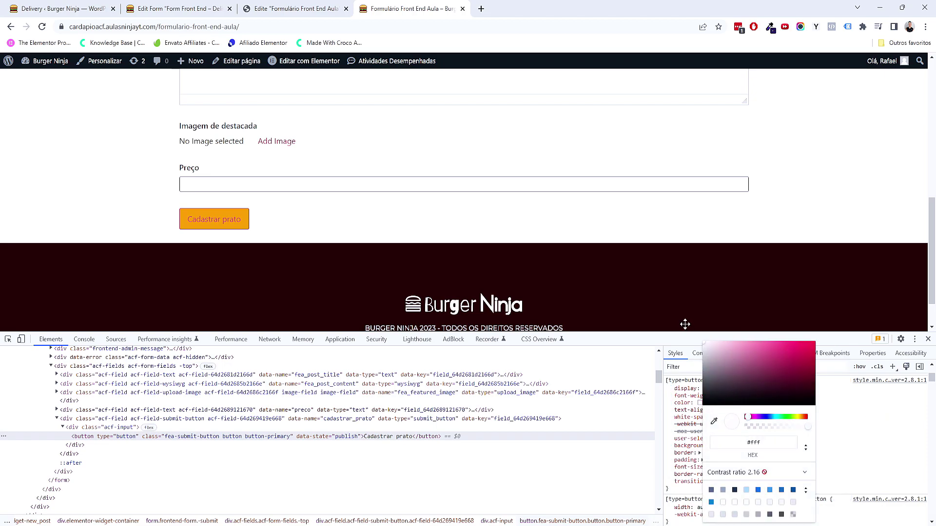
left_click(847, 420)
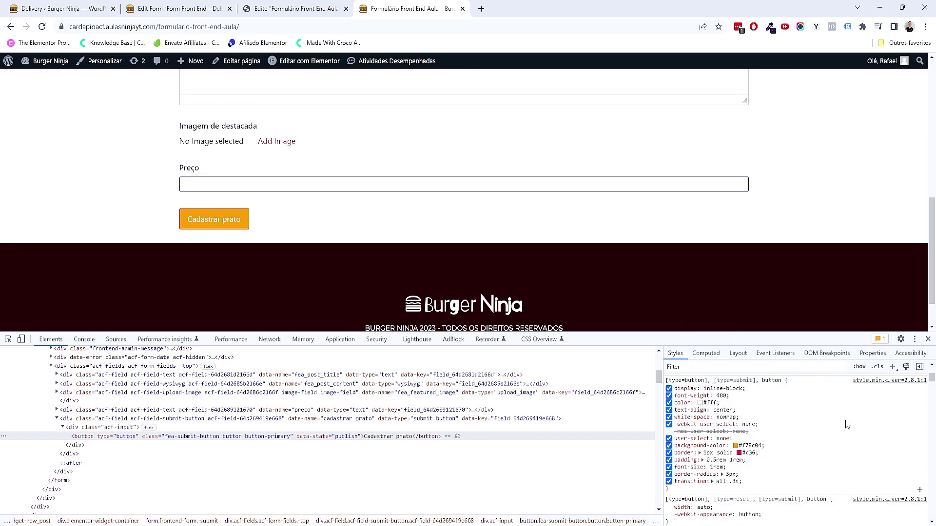
left_click(739, 453)
left_click_drag(755, 386, 738, 328)
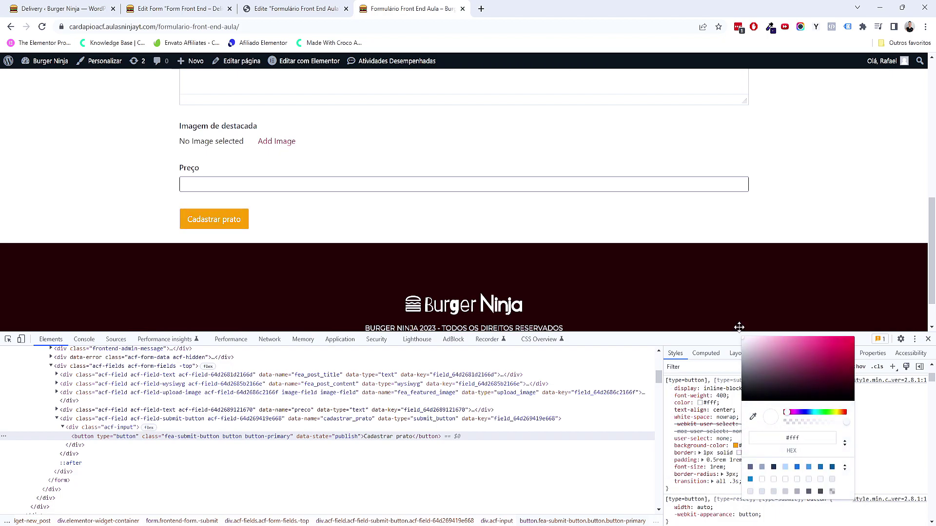
left_click(876, 442)
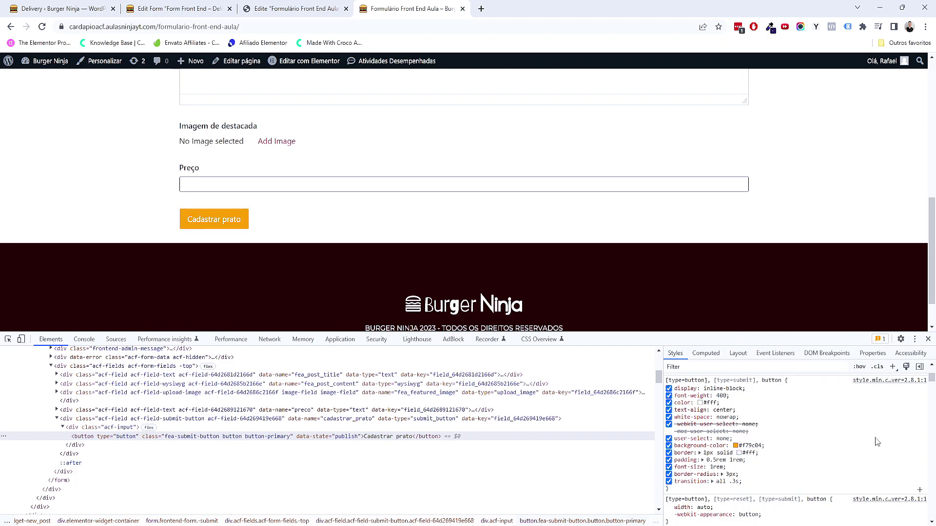
- Copy the edited button CSS rule and paste it into the site customizer's additional CSS (CSS adicional)
left_click_drag(676, 496, 669, 439)
right_click(679, 431)
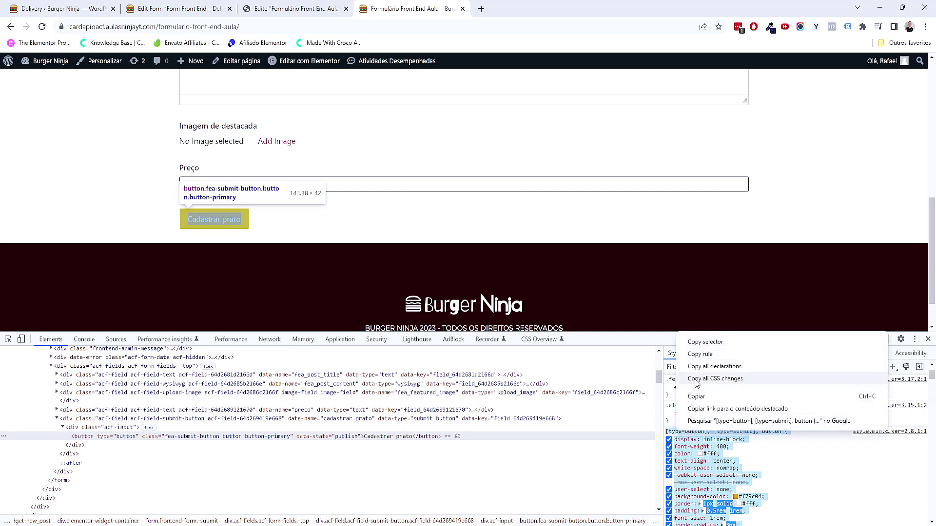
left_click(707, 397)
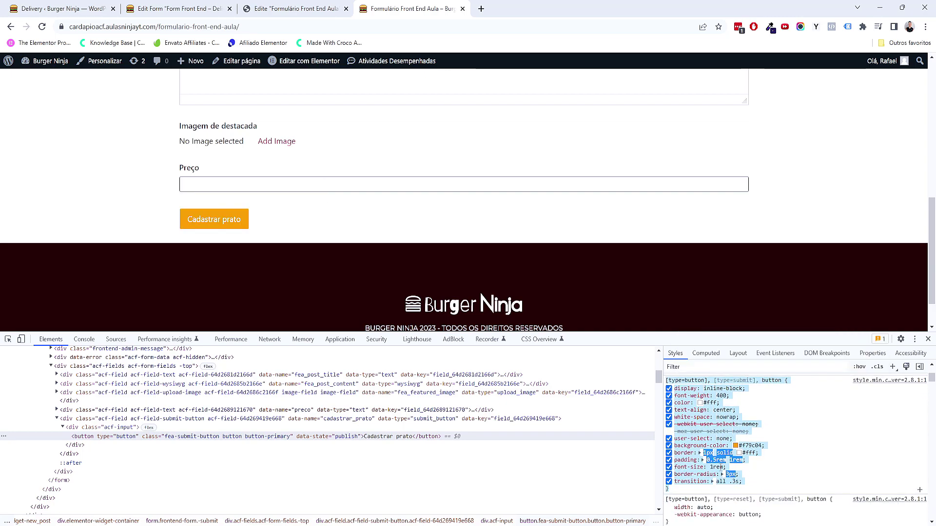
middle_click(117, 62)
left_click(529, 9)
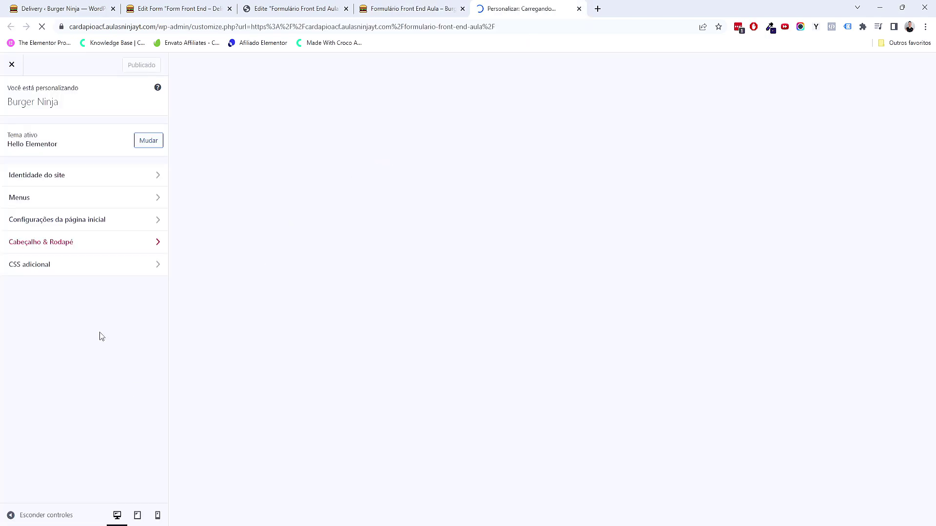
left_click(97, 269)
key("ctrl+v")
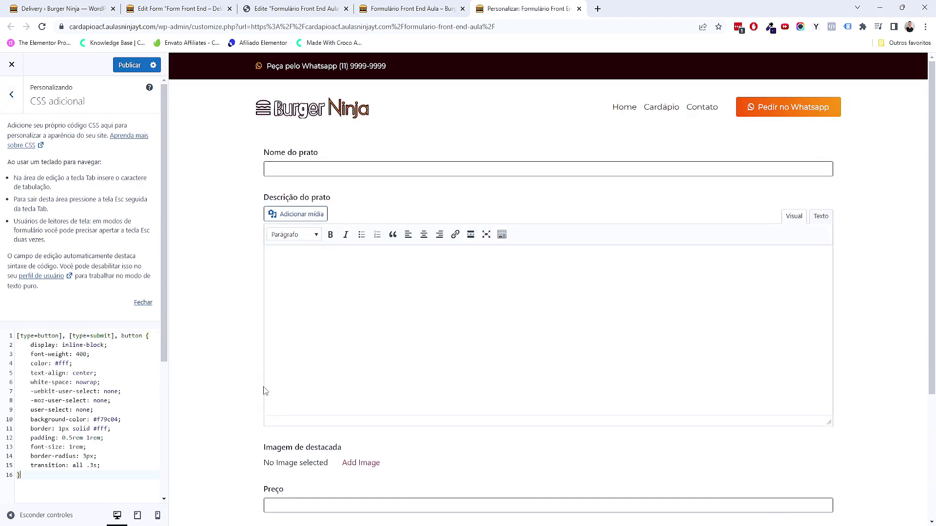
- Set the border-radius in the pasted button rule to 50px
scroll(334, 386, "down", 3)
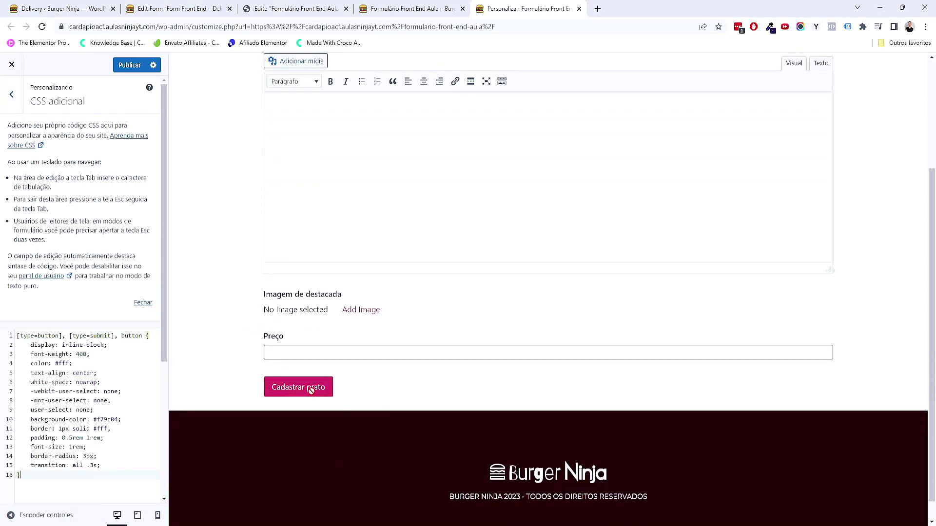
left_click(84, 455)
key("BackSpace")
type("50")
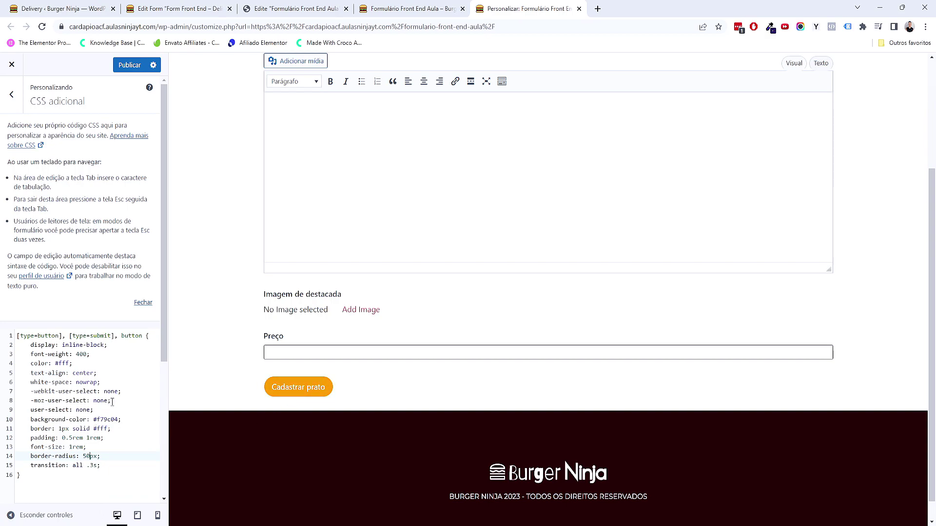
- Close the site customizer and discard the unpublished CSS
left_click(390, 9)
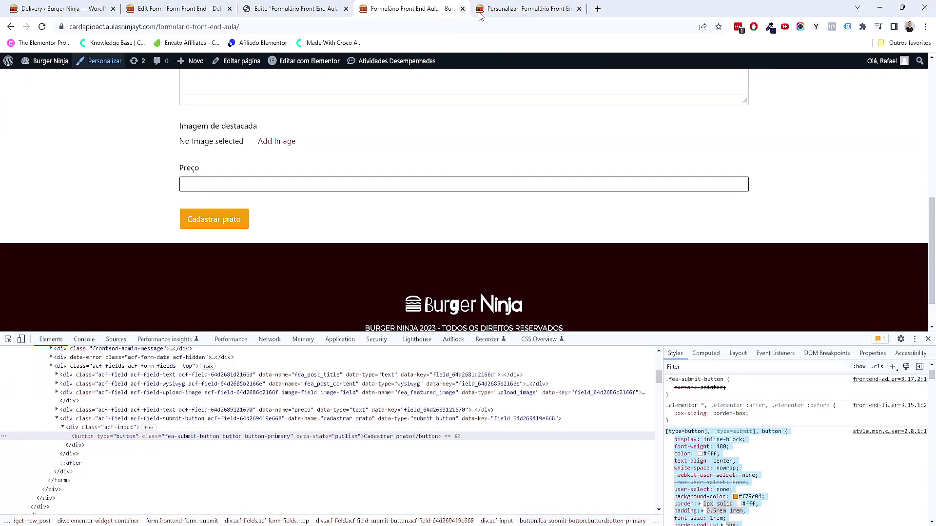
left_click(579, 8)
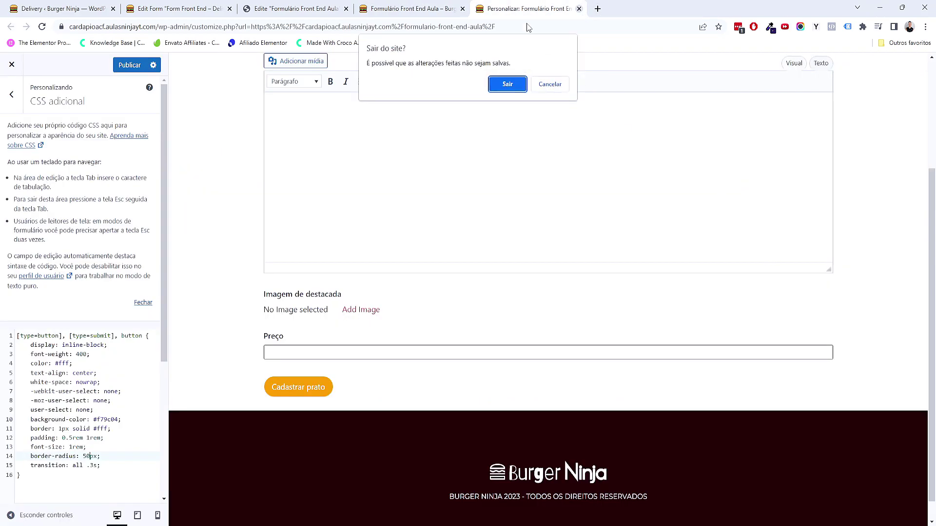
left_click(501, 84)
- Close the Elementor editor, form page and form editor tabs, and open the WordPress dashboard
scroll(437, 258, "up", 7)
left_click(295, 9)
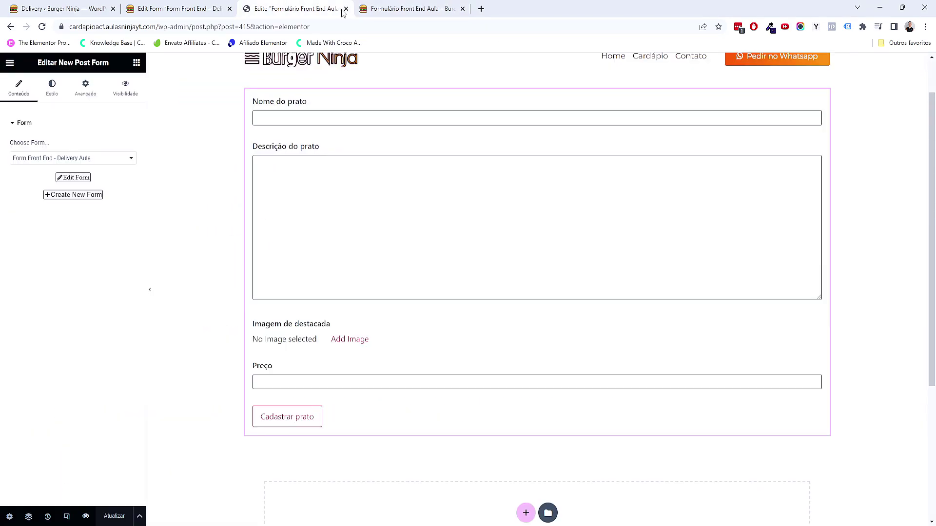
left_click(346, 9)
left_click(346, 9)
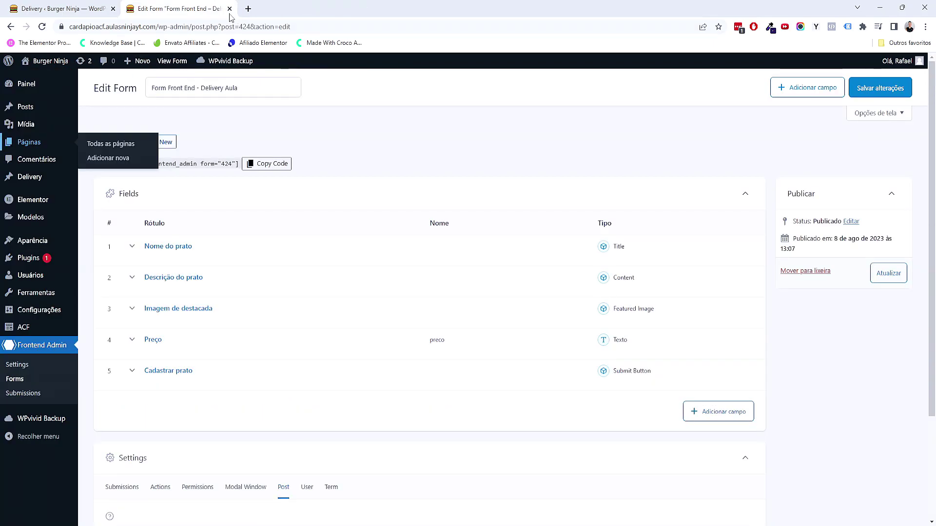
left_click(229, 8)
left_click(29, 84)
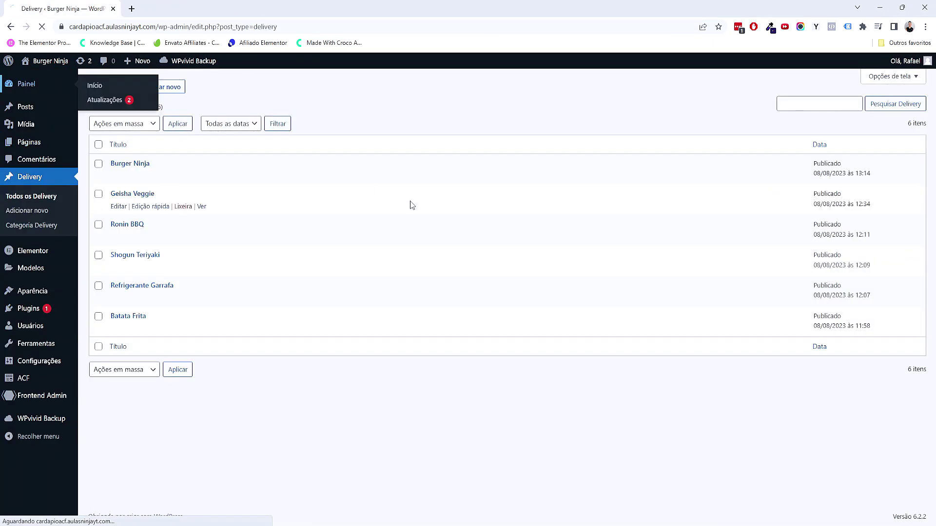